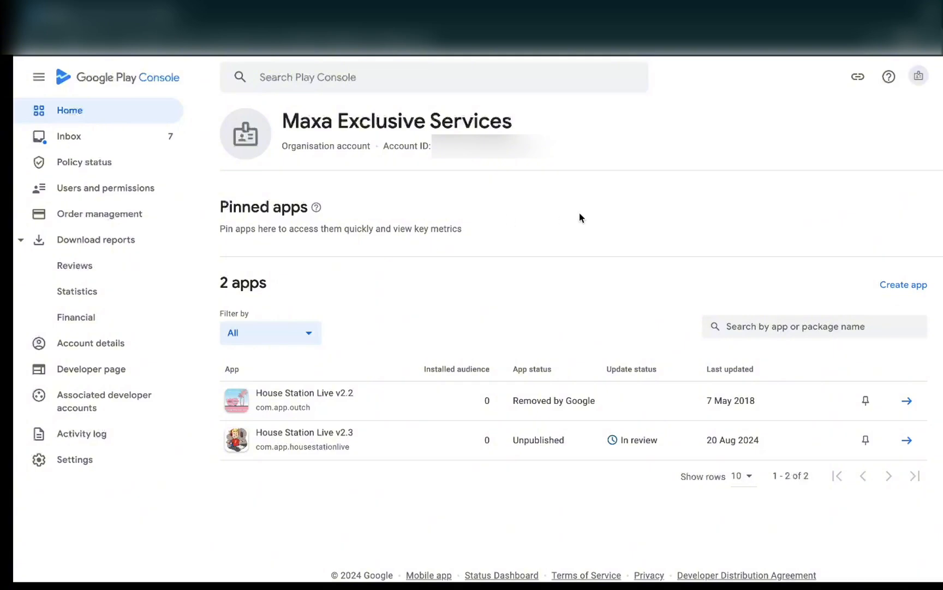
- Start creating a new app and name it House Station Live
{"action": "left_click", "coordinate": [904, 290]}
{"action": "left_click", "coordinate": [496, 195]}
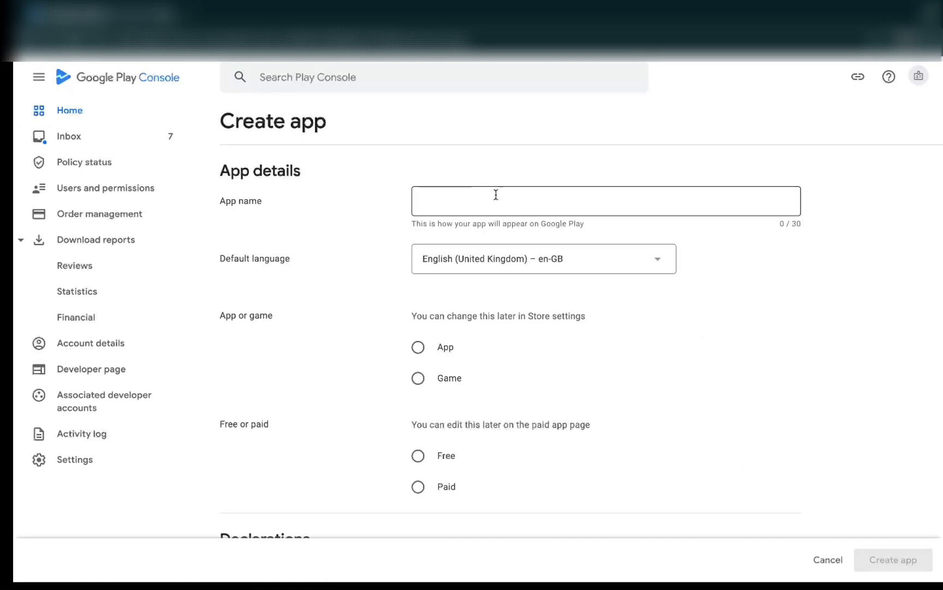
{"action": "left_click", "coordinate": [487, 202]}
{"action": "type", "text": "House"}
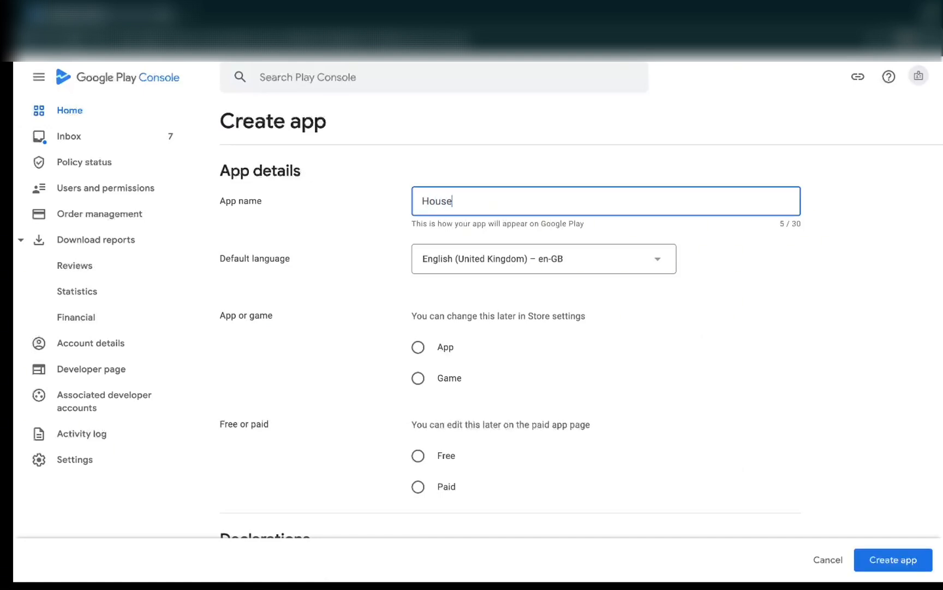
{"action": "type", "text": " Station Live"}
- Set the new entry's type to App and its pricing to Free
{"action": "left_click", "coordinate": [418, 348]}
{"action": "scroll", "coordinate": [583, 390], "scroll_direction": "down", "scroll_amount": 1}
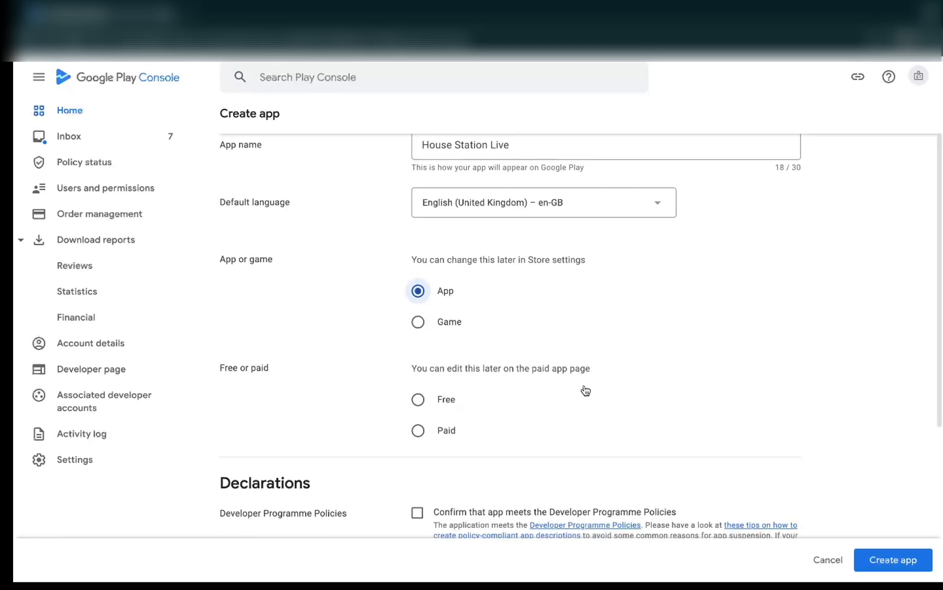
{"action": "left_click", "coordinate": [418, 400]}
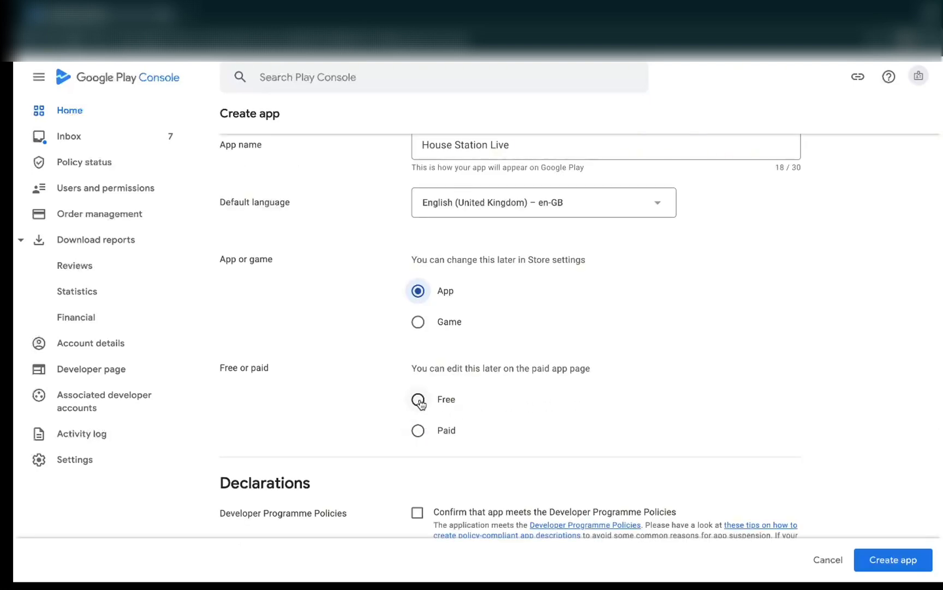
- Accept the Developer Programme Policies and US export laws declarations and create the app
{"action": "scroll", "coordinate": [419, 403], "scroll_direction": "down", "scroll_amount": 5}
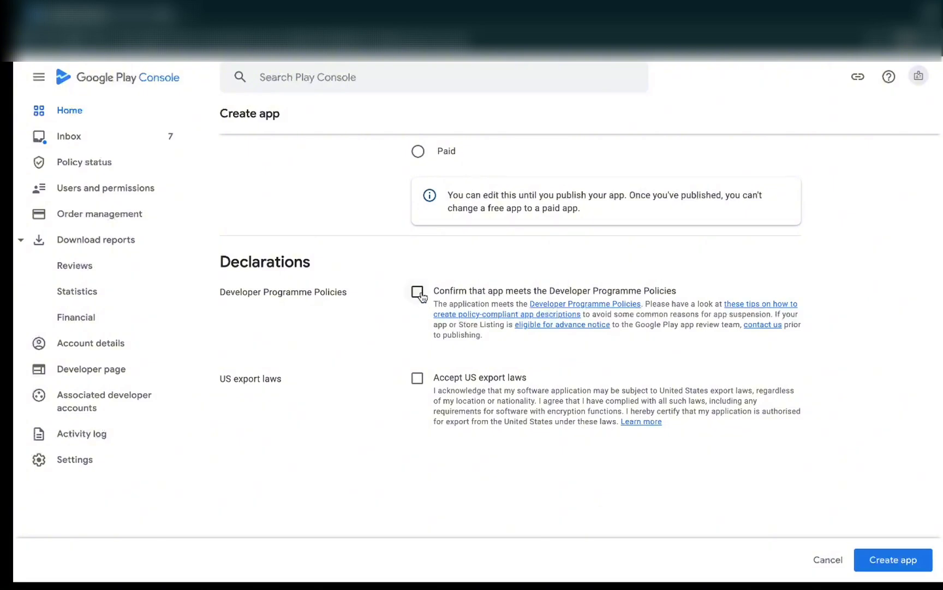
{"action": "left_click", "coordinate": [417, 291]}
{"action": "left_click", "coordinate": [417, 379]}
{"action": "left_click", "coordinate": [895, 561]}
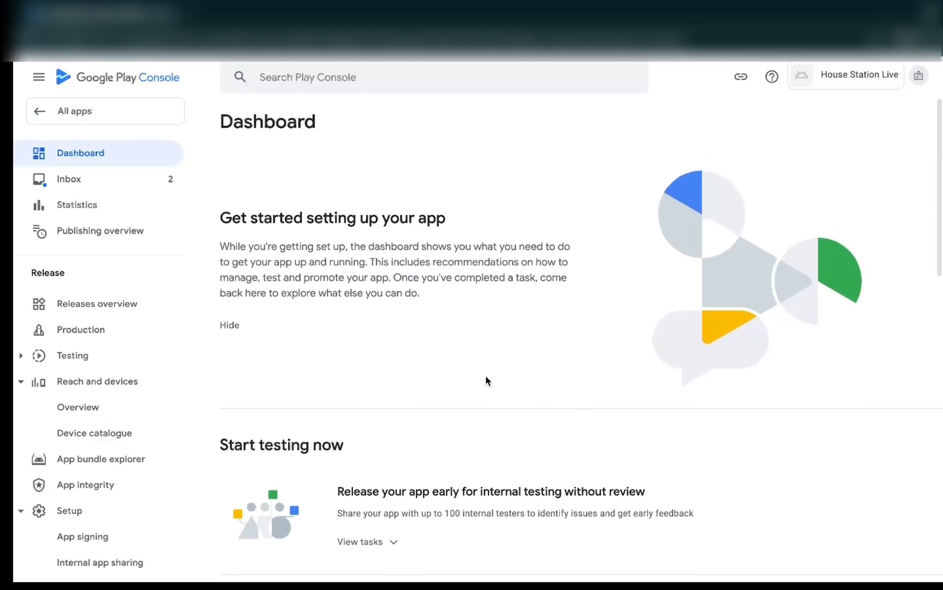
{"action": "scroll", "coordinate": [460, 345], "scroll_direction": "down", "scroll_amount": 5}
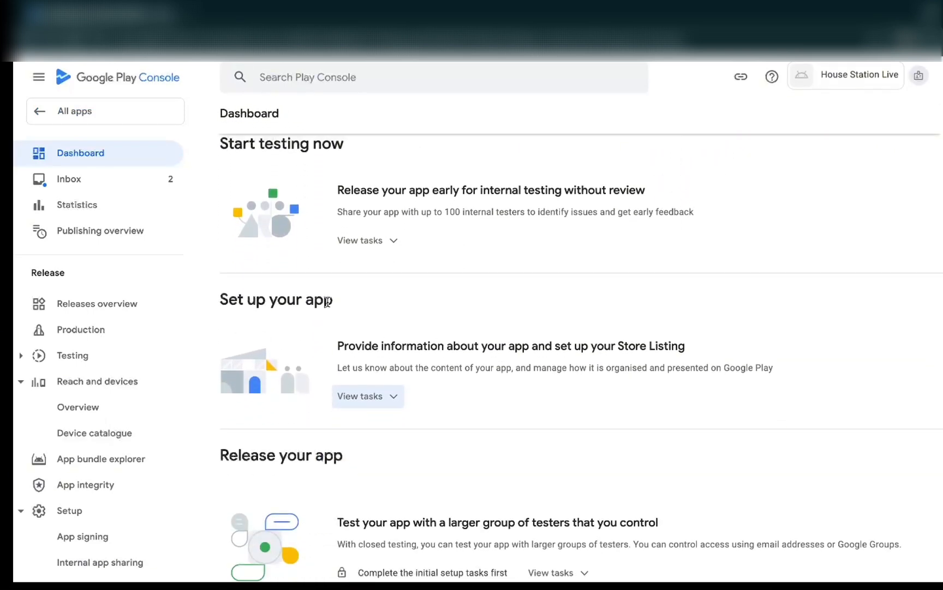
{"action": "left_click", "coordinate": [390, 399]}
{"action": "scroll", "coordinate": [461, 414], "scroll_direction": "down", "scroll_amount": 3}
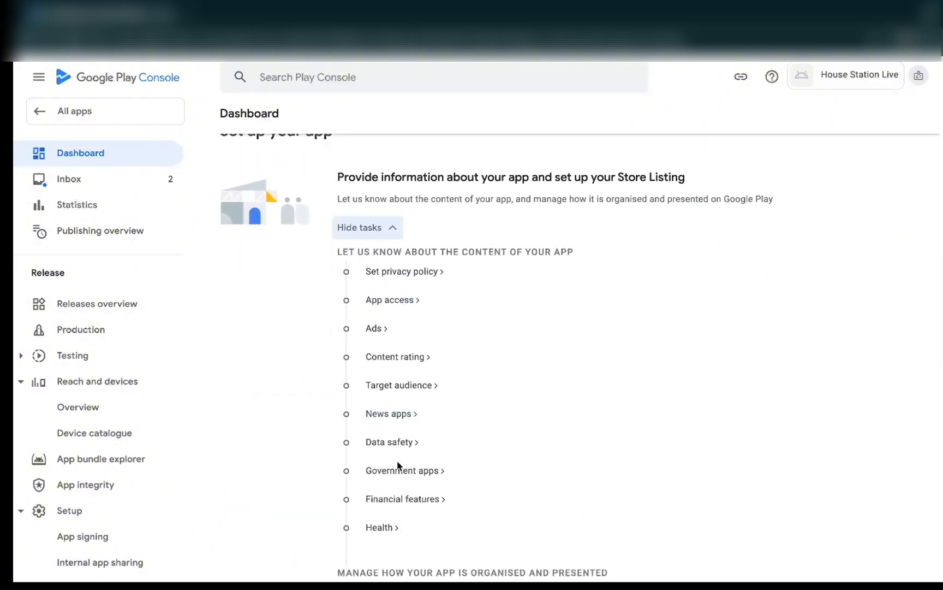
{"action": "left_click", "coordinate": [406, 273]}
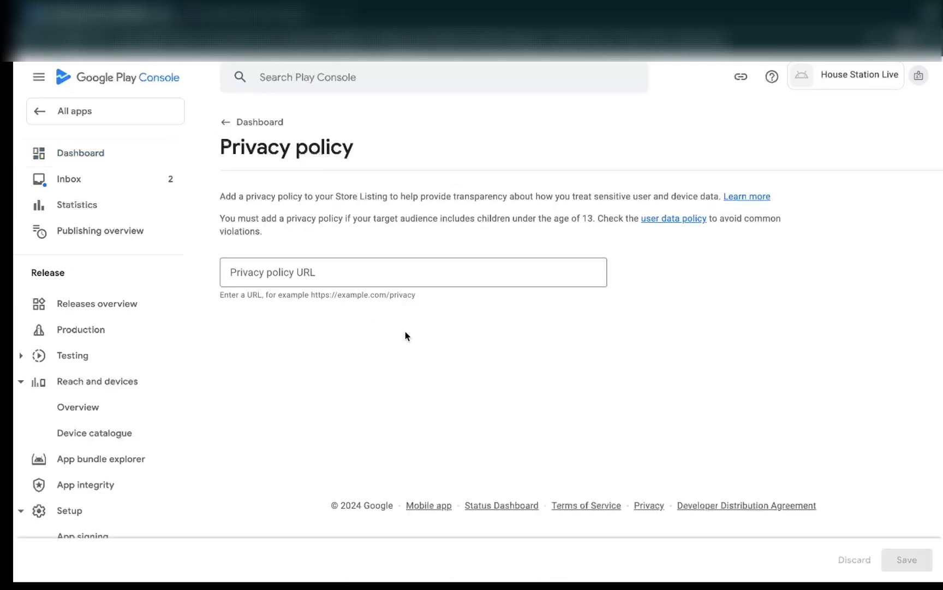
{"action": "left_click", "coordinate": [336, 270]}
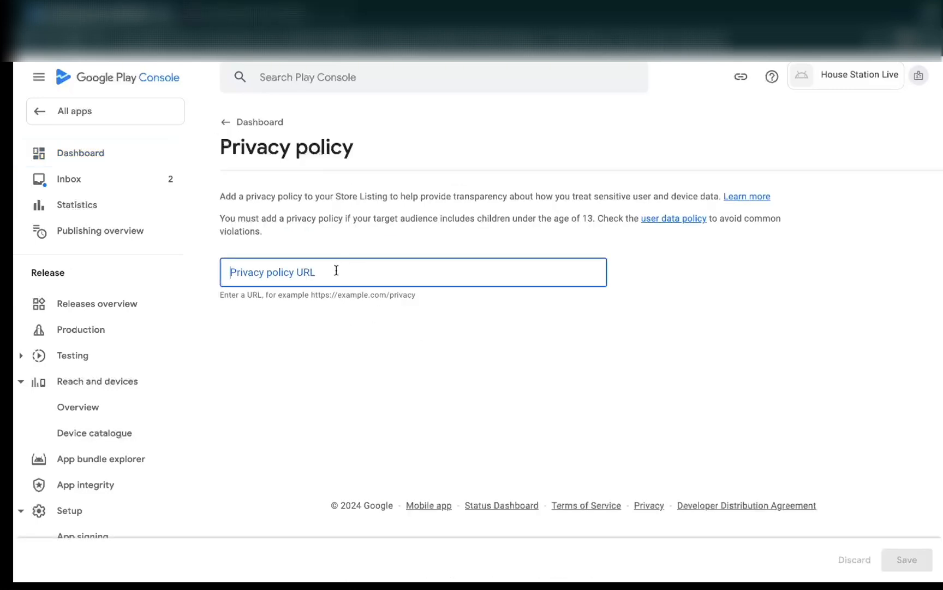
{"action": "type", "text": "https://housestationlive.com/privacy-policy/"}
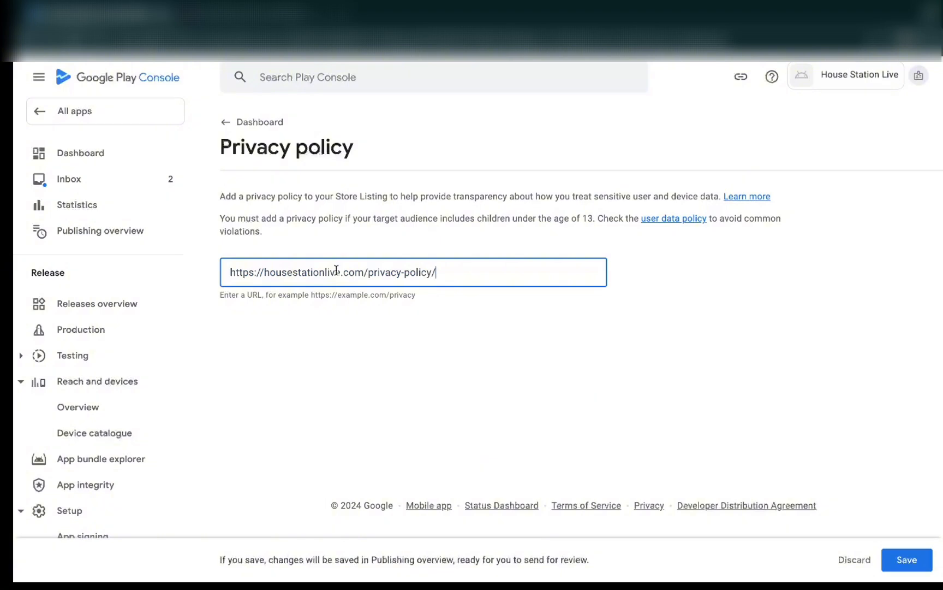
- View the App Privacy Policy Generator site, return to Play Console and save the privacy policy
{"action": "left_click", "coordinate": [252, 14]}
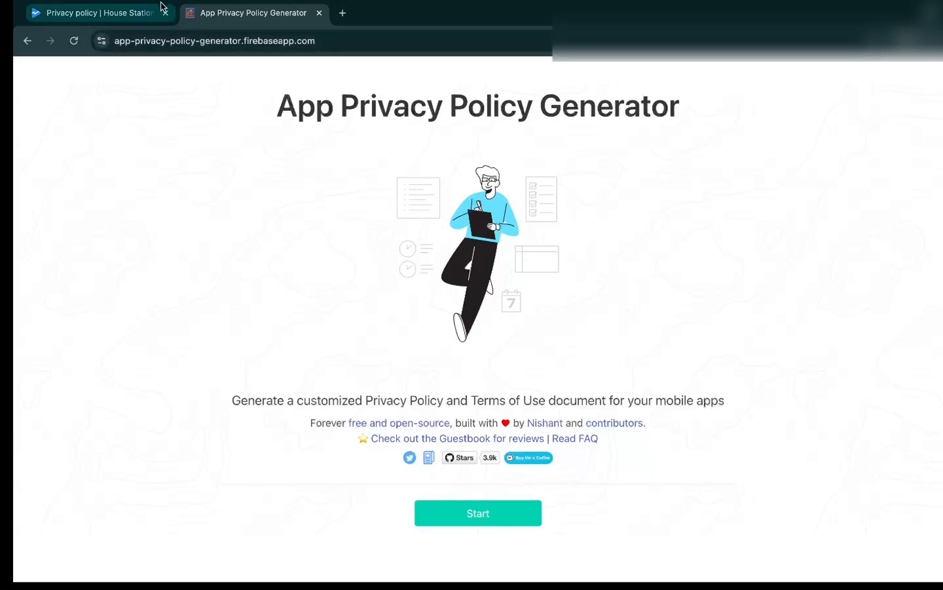
{"action": "left_click", "coordinate": [138, 11]}
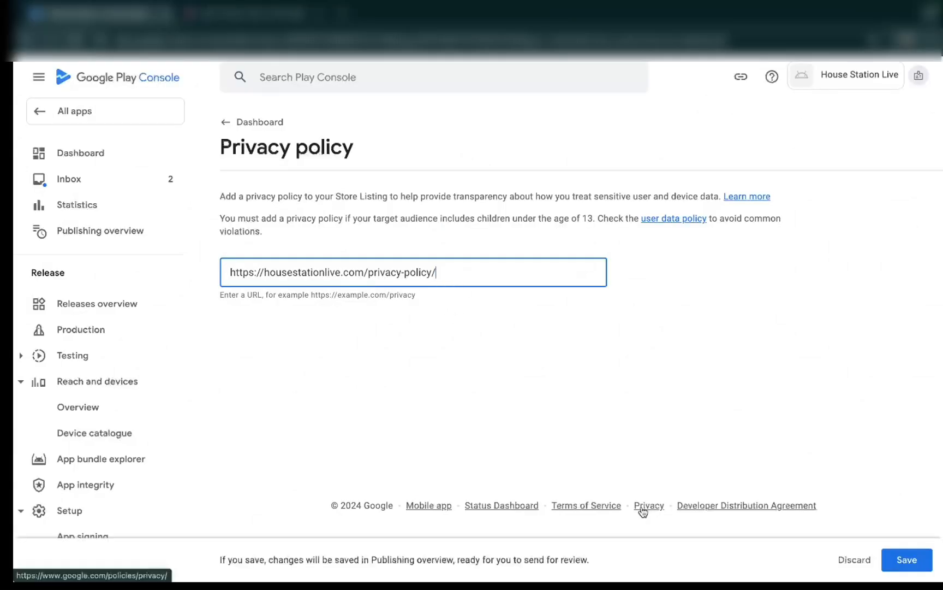
{"action": "left_click", "coordinate": [906, 559]}
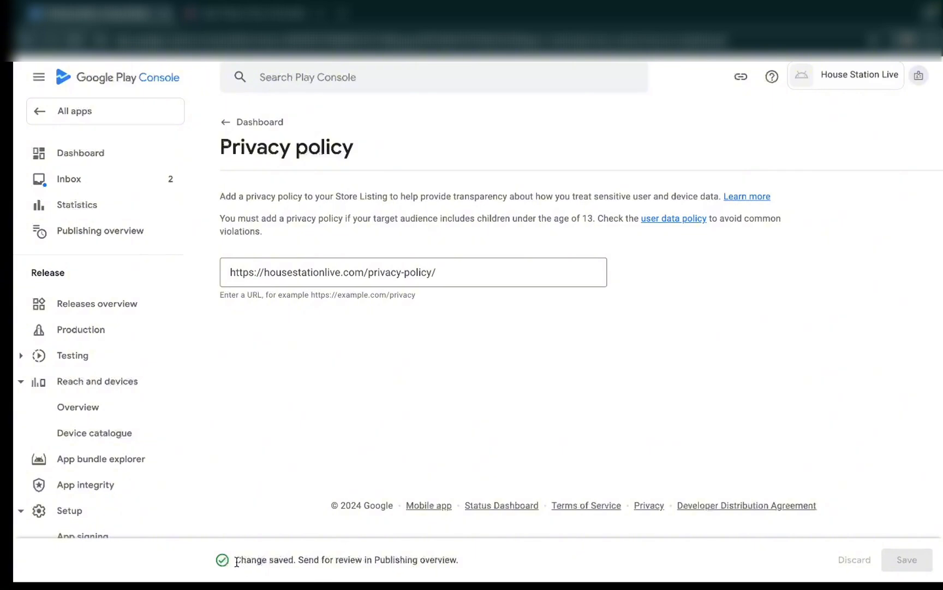
{"action": "left_click_drag", "start_coordinate": [235, 560], "coordinate": [319, 560]}
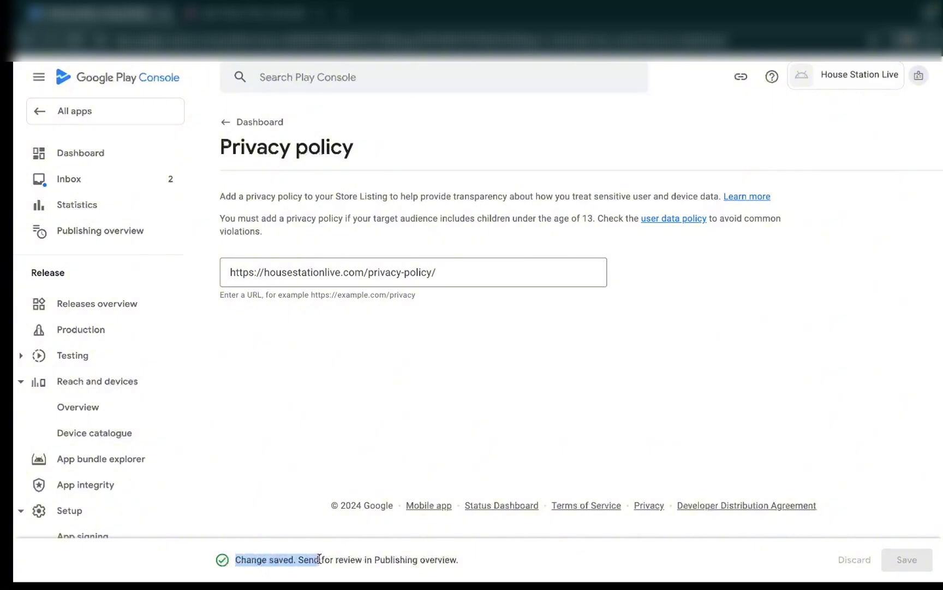
- Return to the dashboard and open the App access setup task
{"action": "left_click", "coordinate": [226, 123]}
{"action": "scroll", "coordinate": [475, 382], "scroll_direction": "down", "scroll_amount": 2}
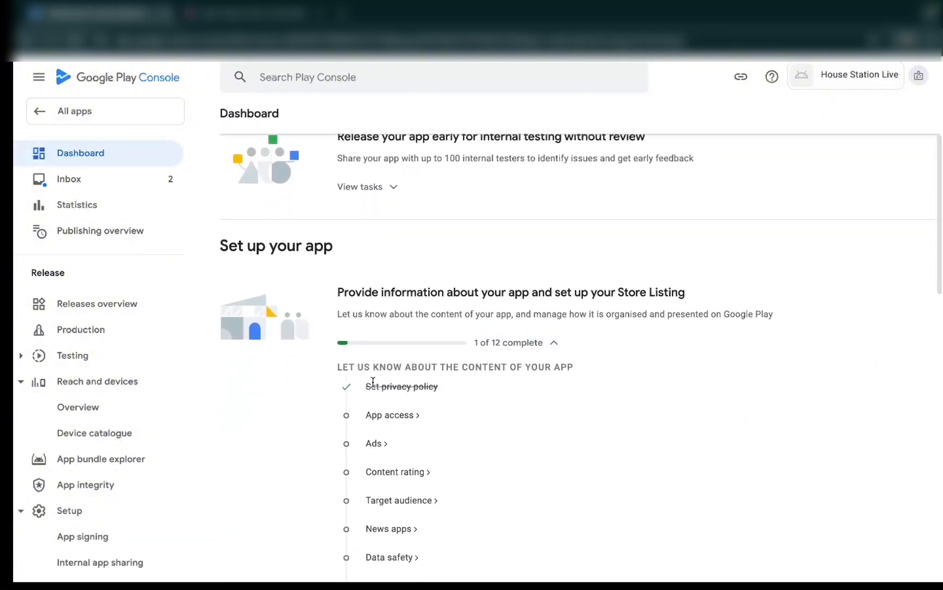
{"action": "left_click", "coordinate": [390, 416]}
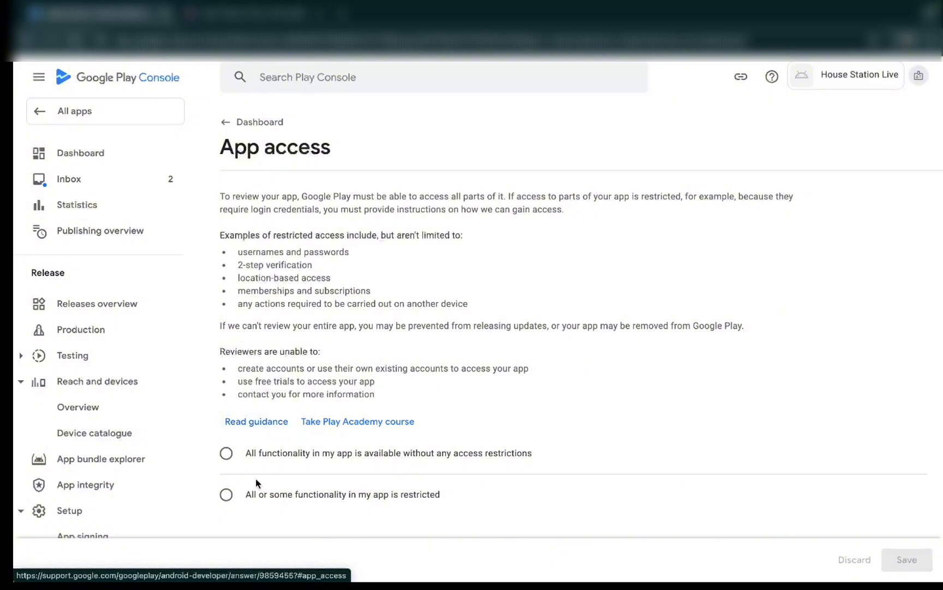
{"action": "left_click", "coordinate": [226, 494]}
{"action": "scroll", "coordinate": [315, 470], "scroll_direction": "down", "scroll_amount": 5}
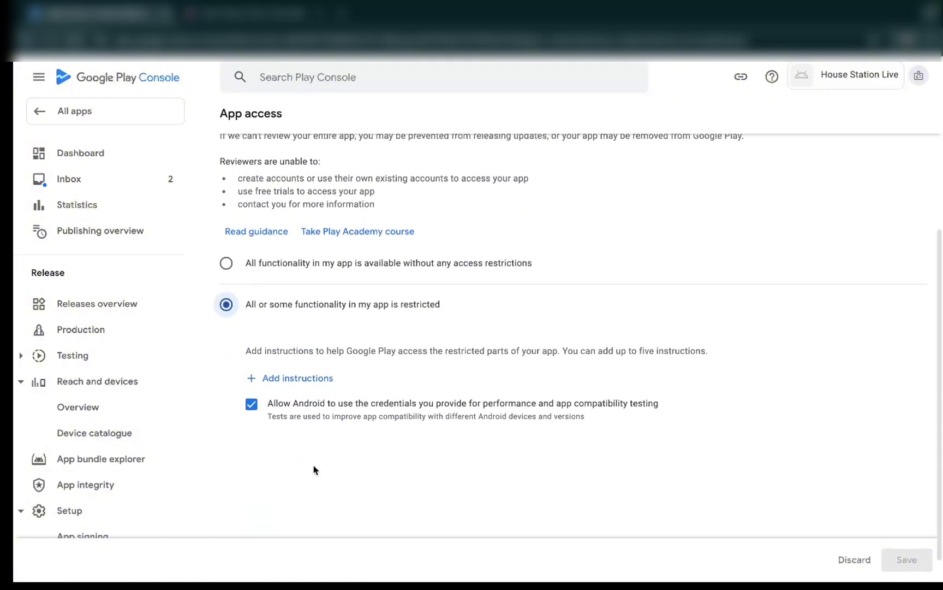
{"action": "left_click", "coordinate": [292, 369]}
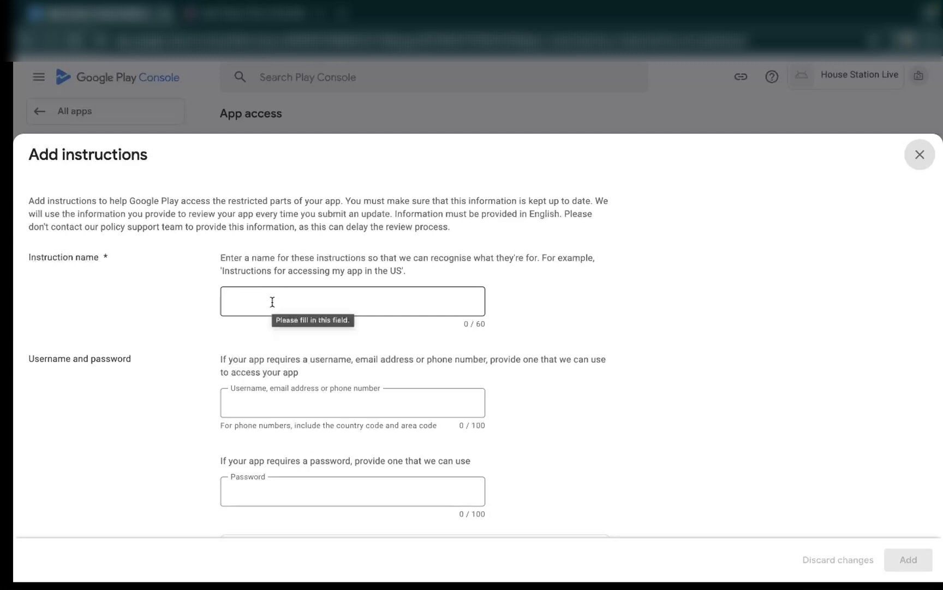
{"action": "left_click", "coordinate": [918, 155]}
- Declare that all functionality in the app is available without any access restrictions and save the change
{"action": "scroll", "coordinate": [297, 330], "scroll_direction": "up", "scroll_amount": 2}
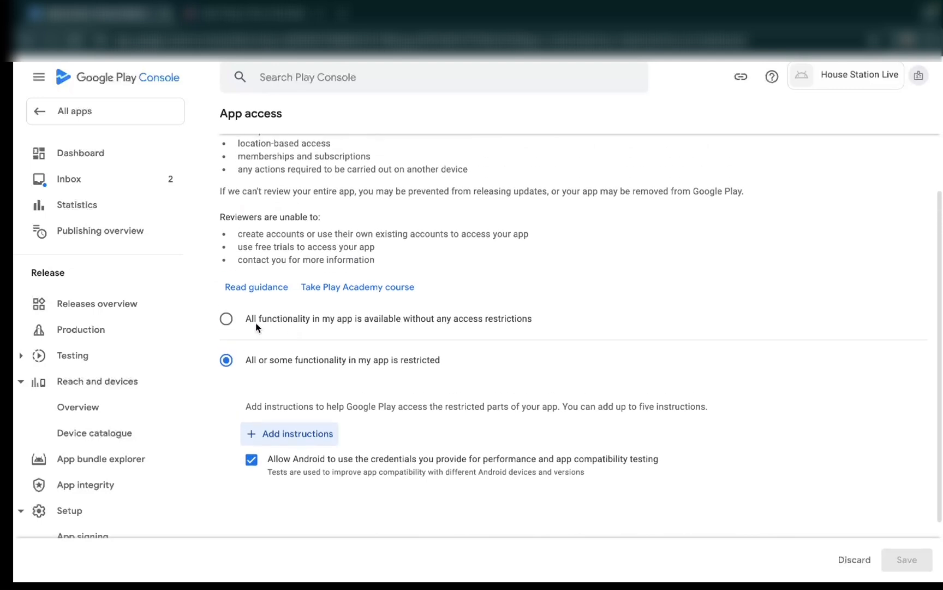
{"action": "left_click", "coordinate": [229, 321]}
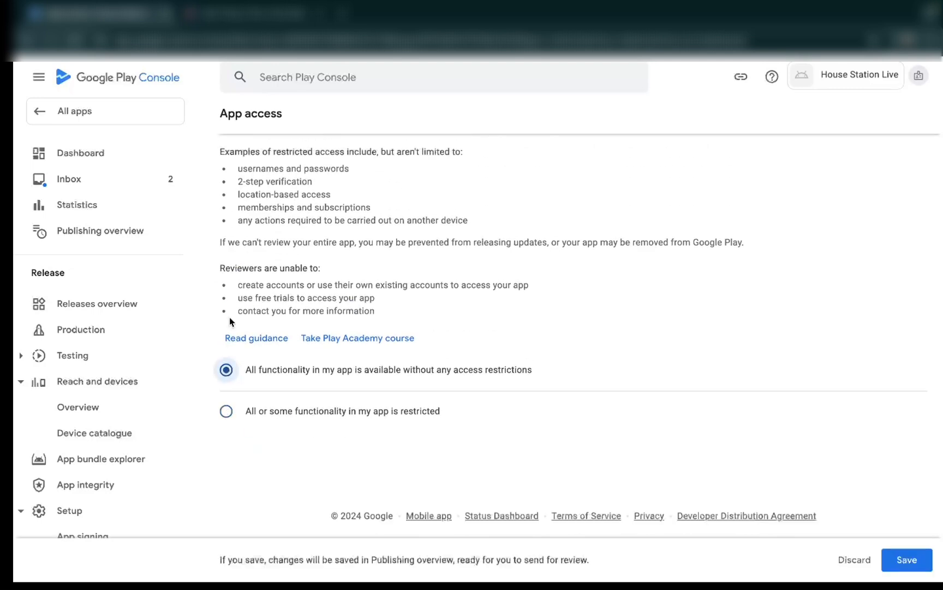
{"action": "left_click", "coordinate": [906, 561]}
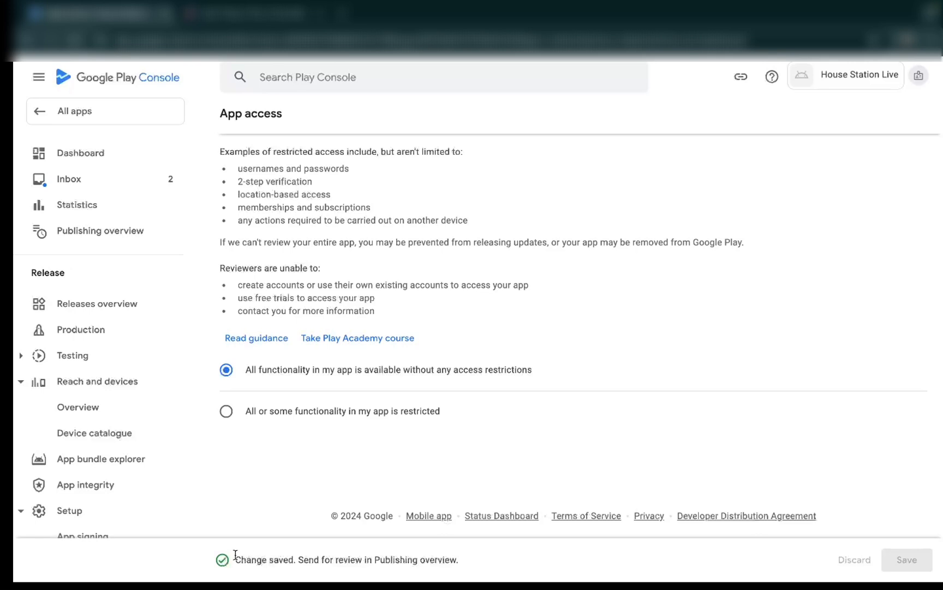
- Open the Ads setup task from the dashboard, declare that the app does not contain ads, and save
{"action": "scroll", "coordinate": [394, 439], "scroll_direction": "up", "scroll_amount": 3}
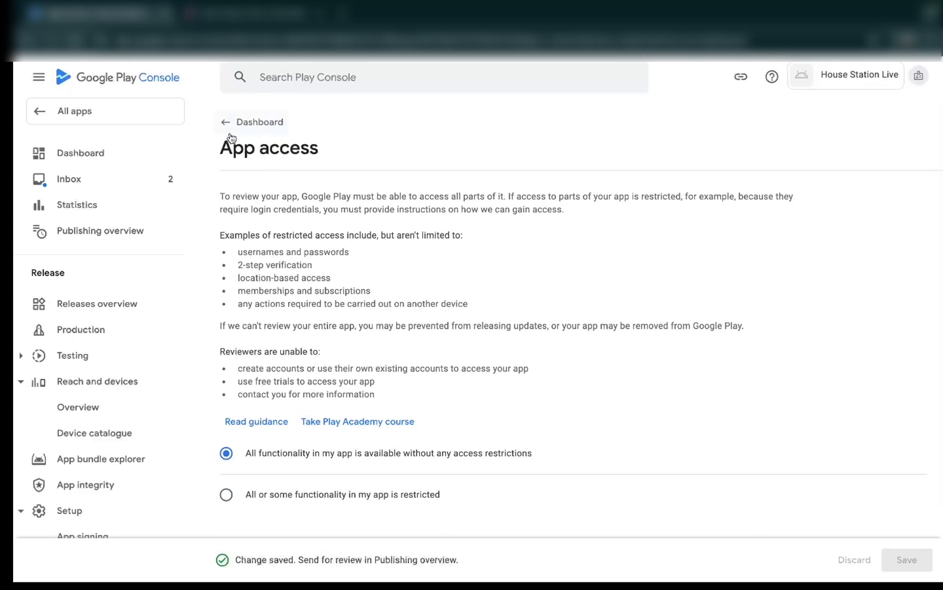
{"action": "left_click", "coordinate": [228, 133]}
{"action": "scroll", "coordinate": [431, 400], "scroll_direction": "down", "scroll_amount": 2}
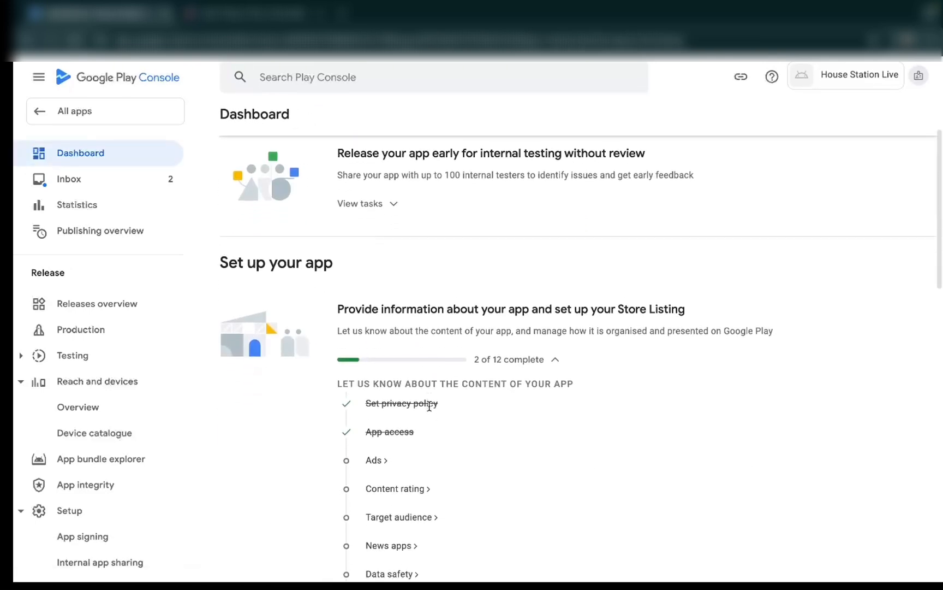
{"action": "left_click", "coordinate": [376, 453]}
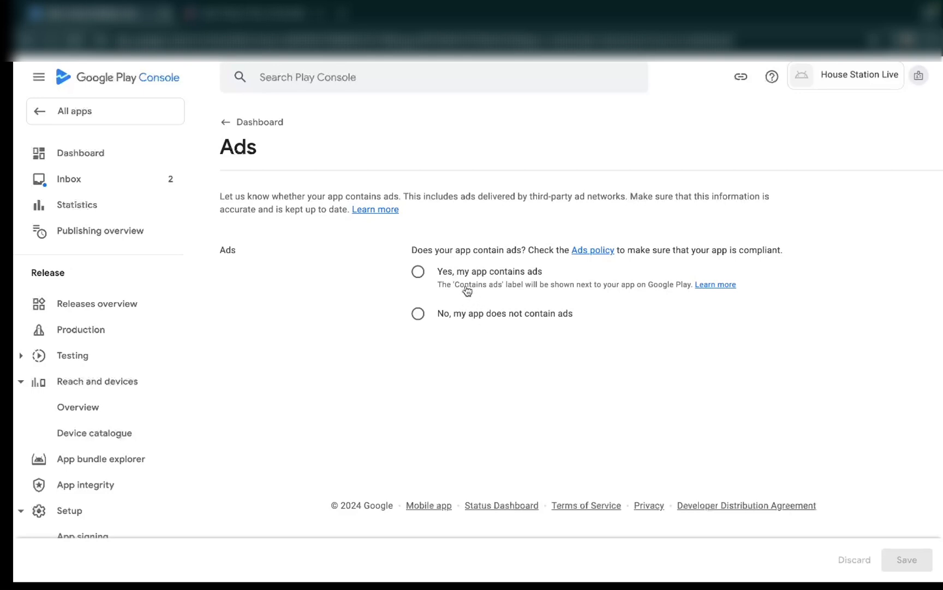
{"action": "left_click", "coordinate": [418, 320]}
{"action": "left_click", "coordinate": [908, 560]}
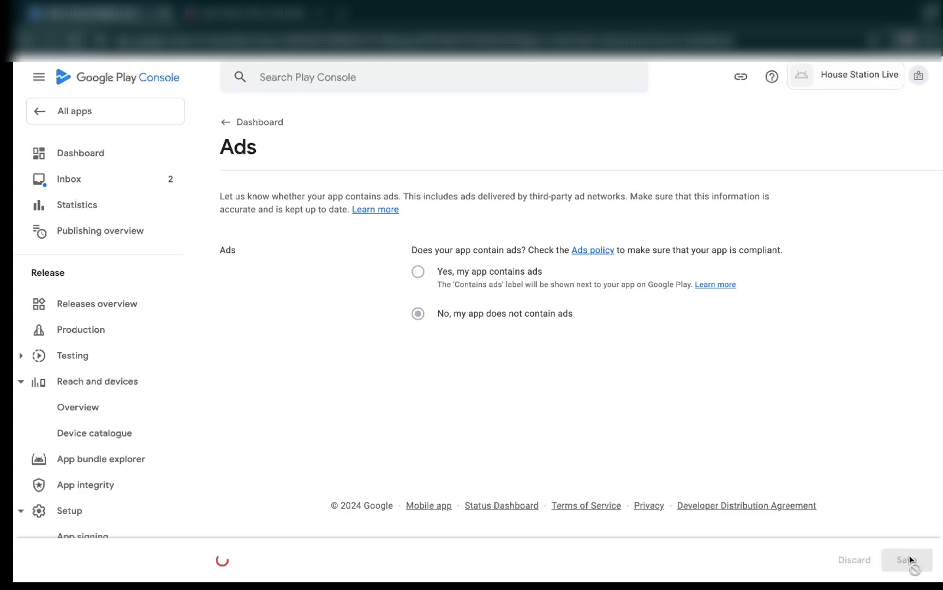
- Return to the dashboard, open the Content rating task and start its questionnaire
{"action": "left_click", "coordinate": [230, 124]}
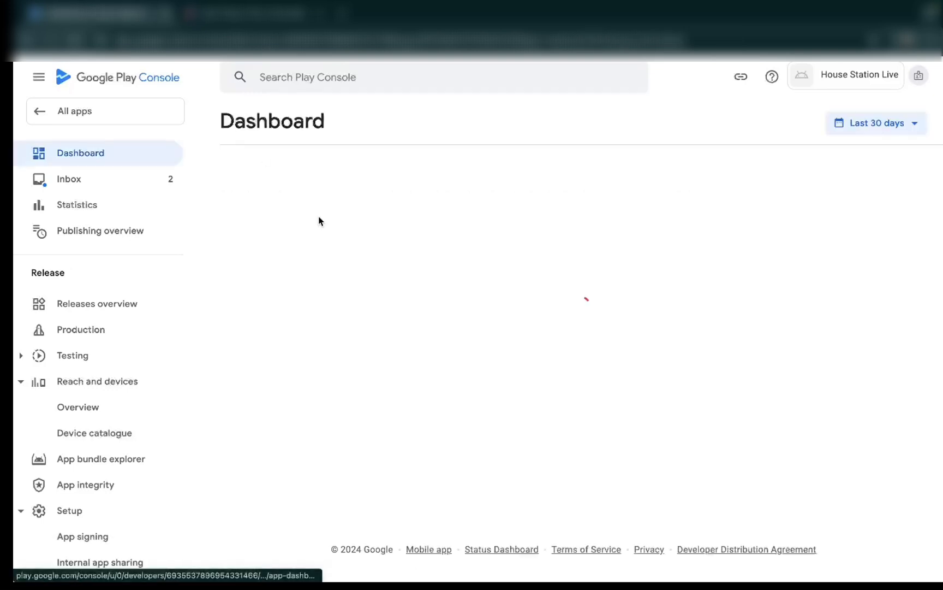
{"action": "scroll", "coordinate": [423, 394], "scroll_direction": "down", "scroll_amount": 3}
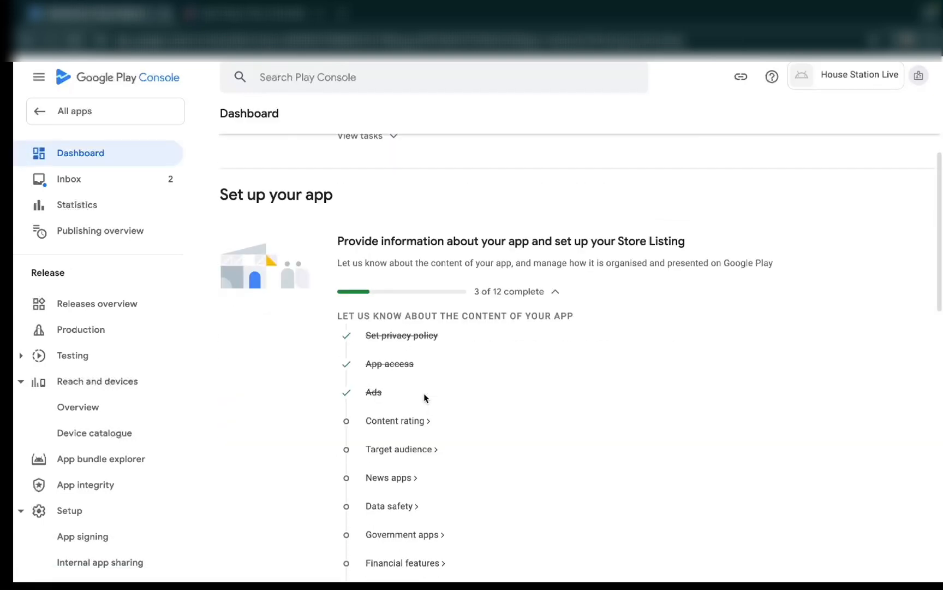
{"action": "left_click", "coordinate": [397, 421]}
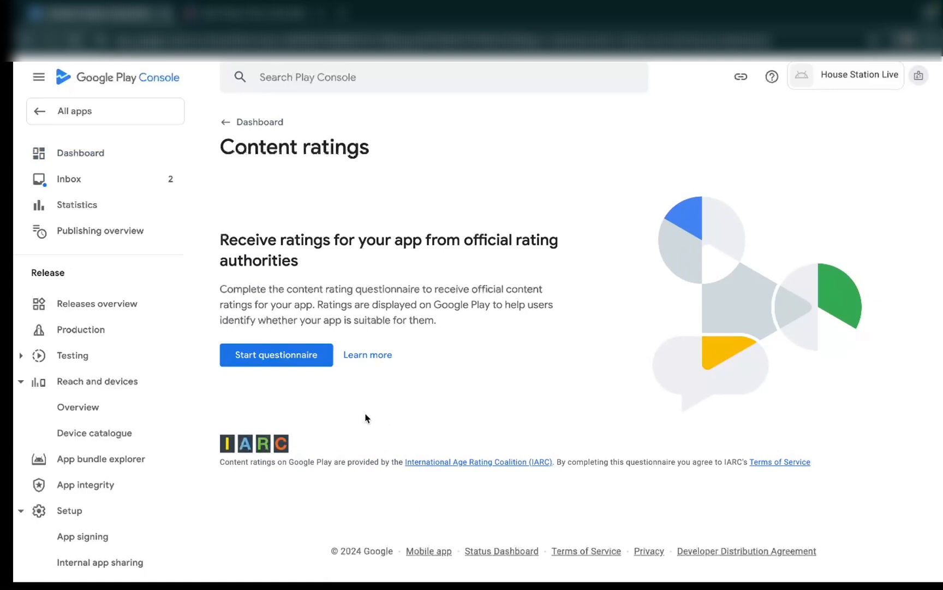
{"action": "left_click", "coordinate": [286, 360]}
- Enter the contact email address, set the category to All other app types and continue to the questionnaire
{"action": "left_click", "coordinate": [456, 269]}
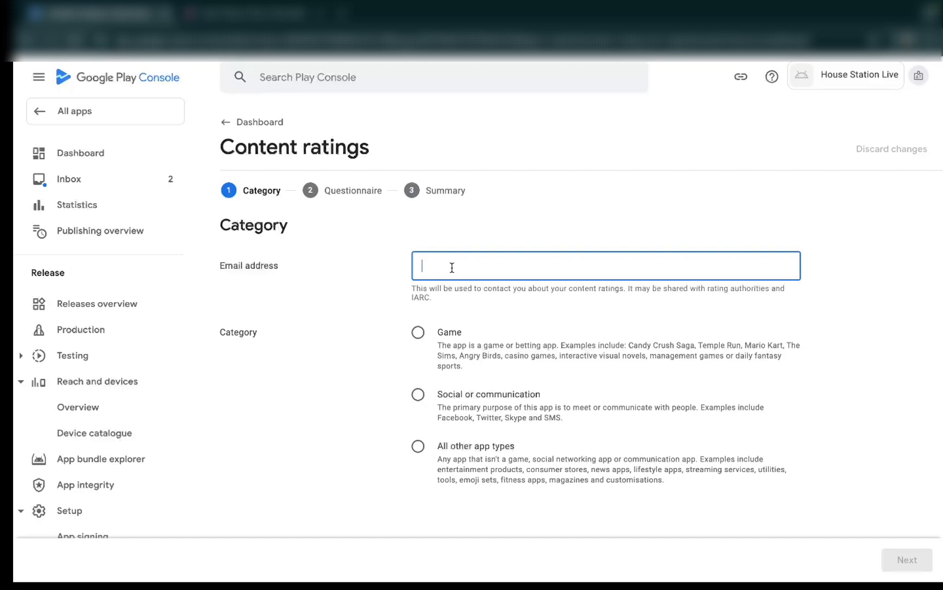
{"action": "key", "text": "ctrl+v"}
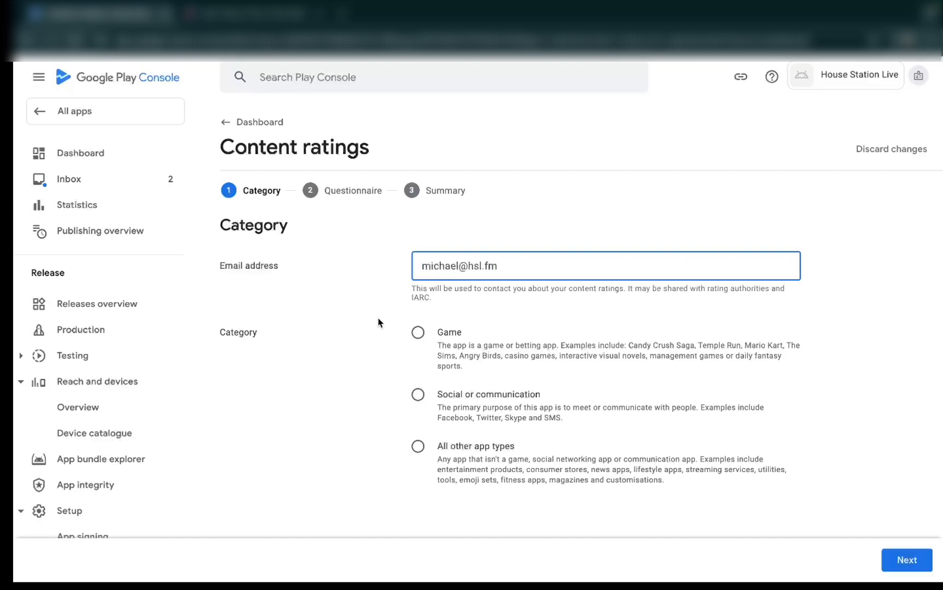
{"action": "left_click", "coordinate": [418, 446]}
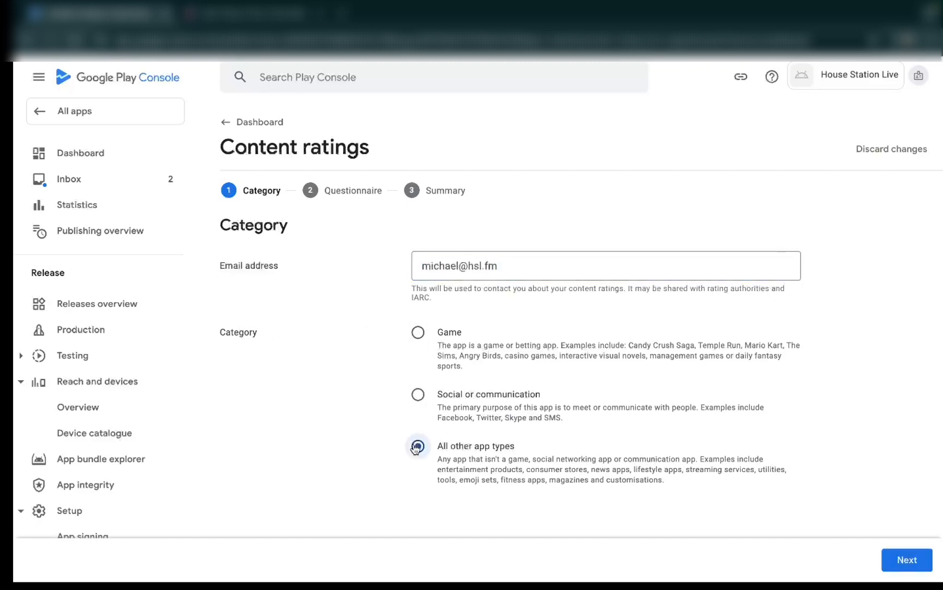
{"action": "left_click", "coordinate": [898, 560]}
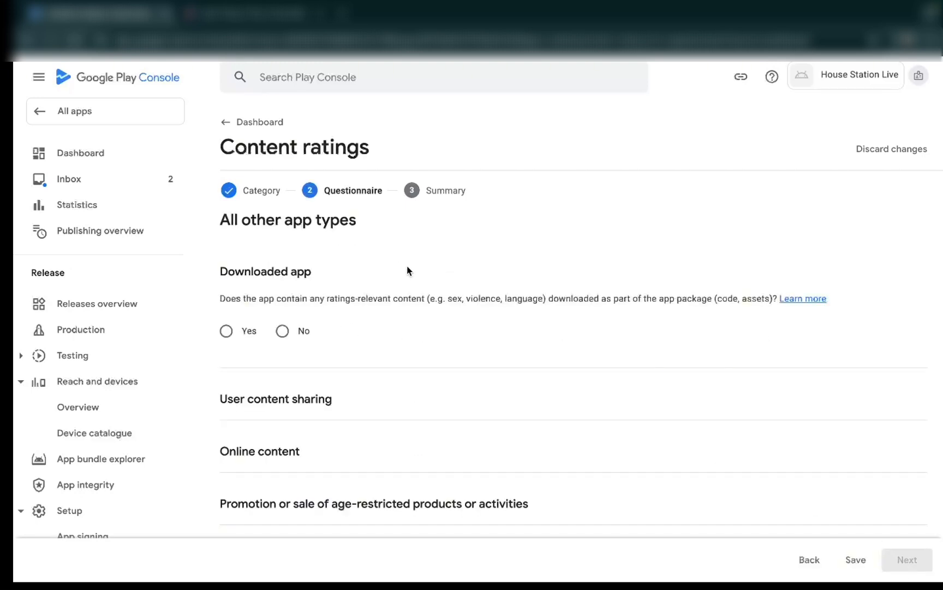
- Answer No to the downloaded app, user content sharing, online content and age-restricted products questions of the content rating questionnaire
{"action": "left_click", "coordinate": [283, 331]}
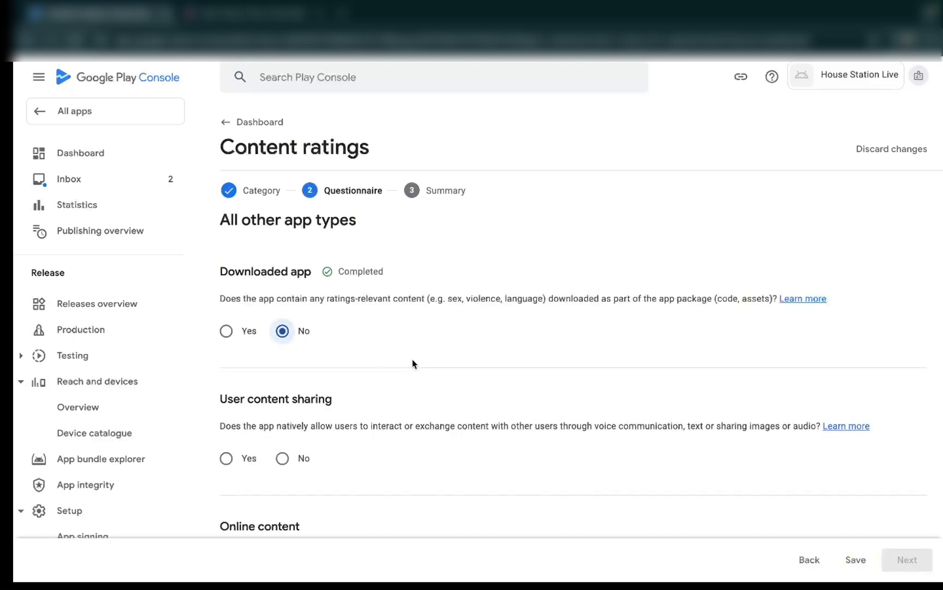
{"action": "left_click", "coordinate": [282, 458]}
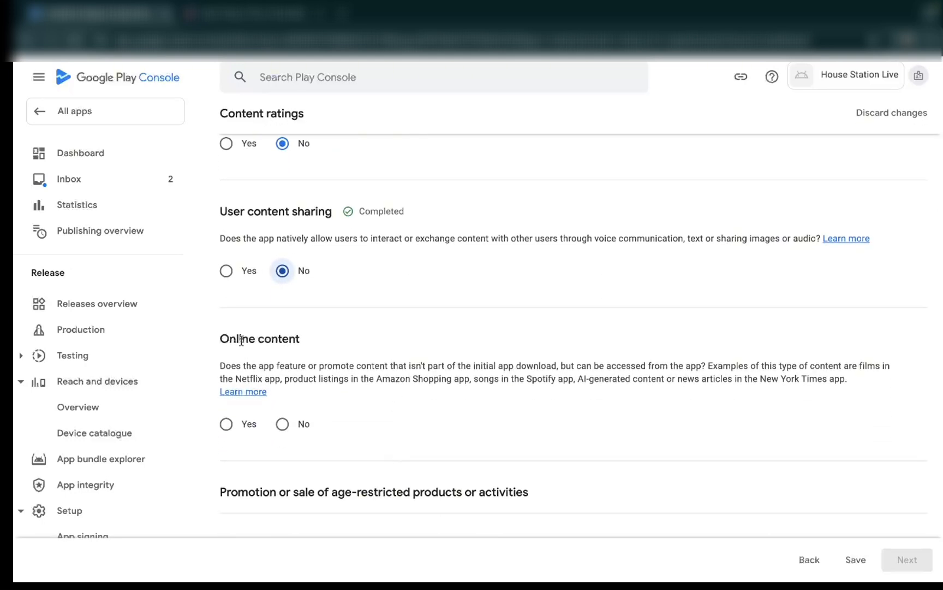
{"action": "left_click", "coordinate": [282, 423]}
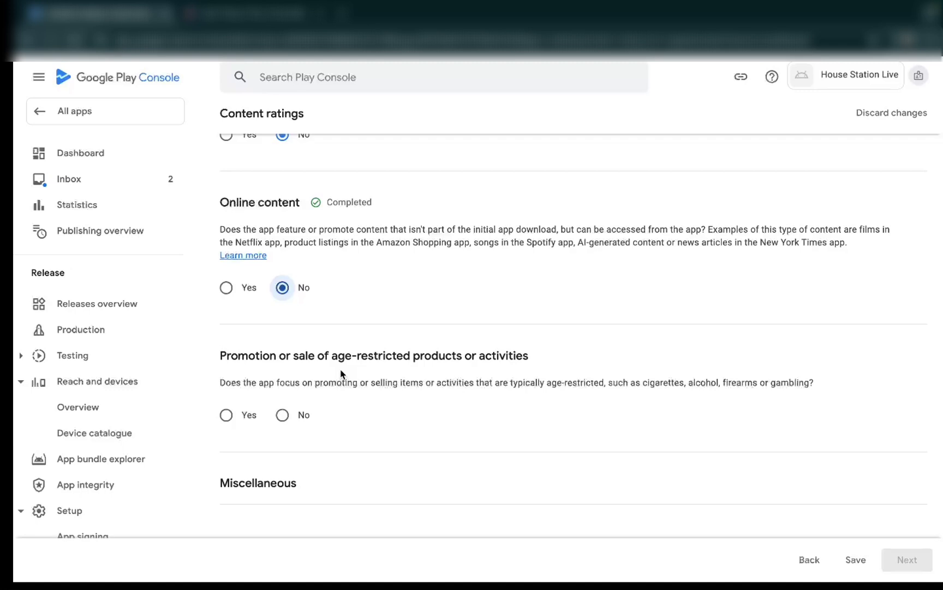
{"action": "left_click", "coordinate": [283, 415]}
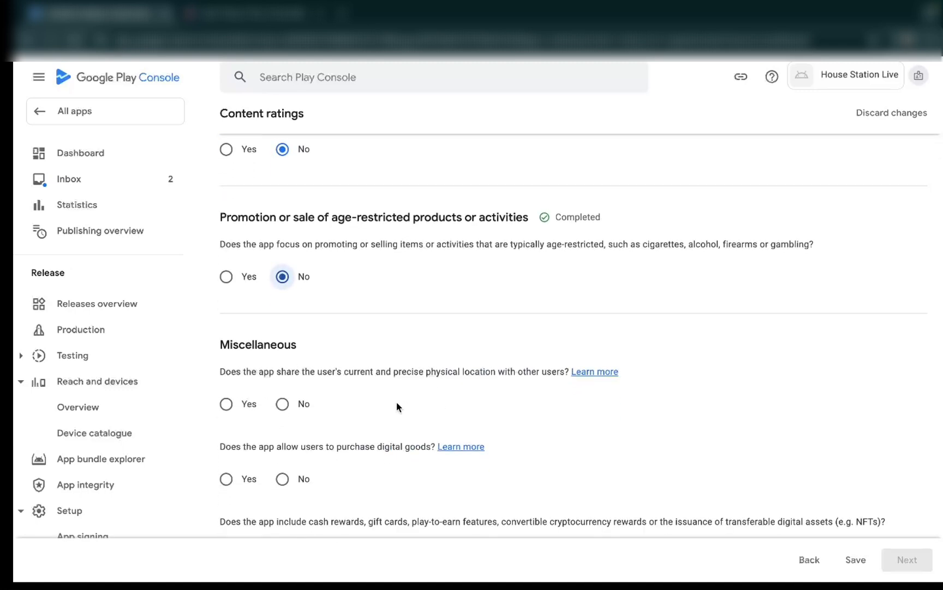
- Answer No to all five Miscellaneous questions: location sharing, digital purchases, cash or crypto rewards, web browser or search engine, and news or educational product
{"action": "scroll", "coordinate": [381, 408], "scroll_direction": "down", "scroll_amount": 1}
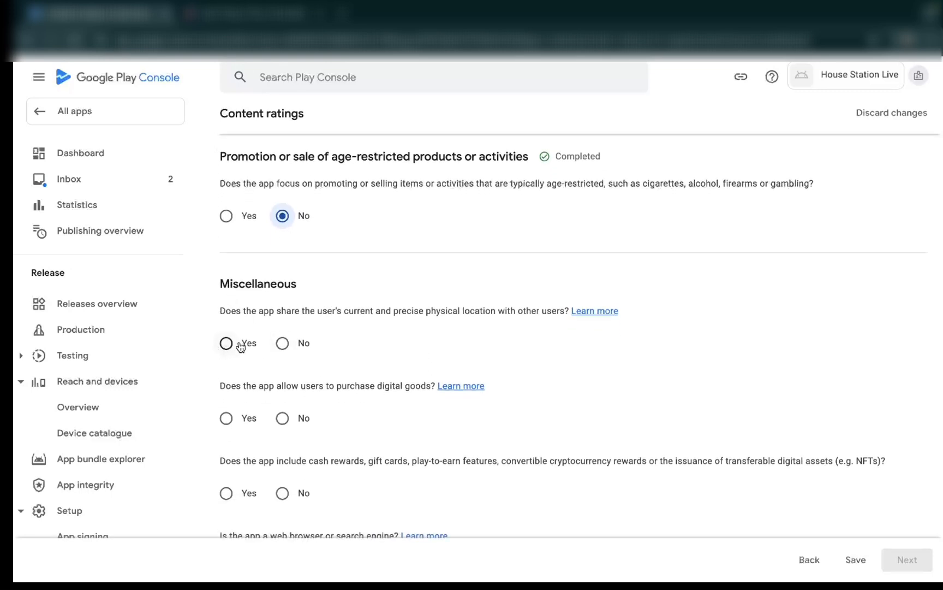
{"action": "left_click", "coordinate": [283, 344]}
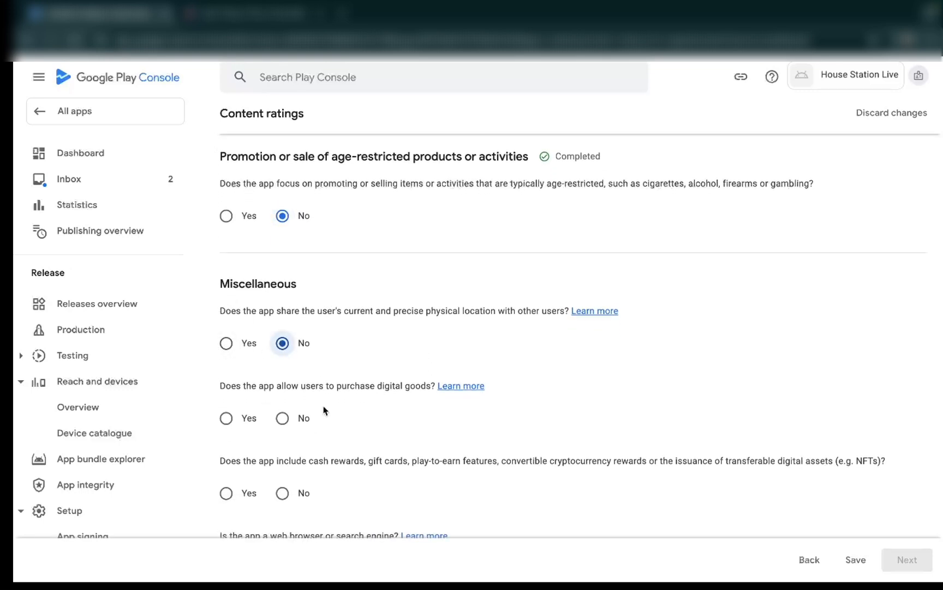
{"action": "scroll", "coordinate": [319, 427], "scroll_direction": "down", "scroll_amount": 1}
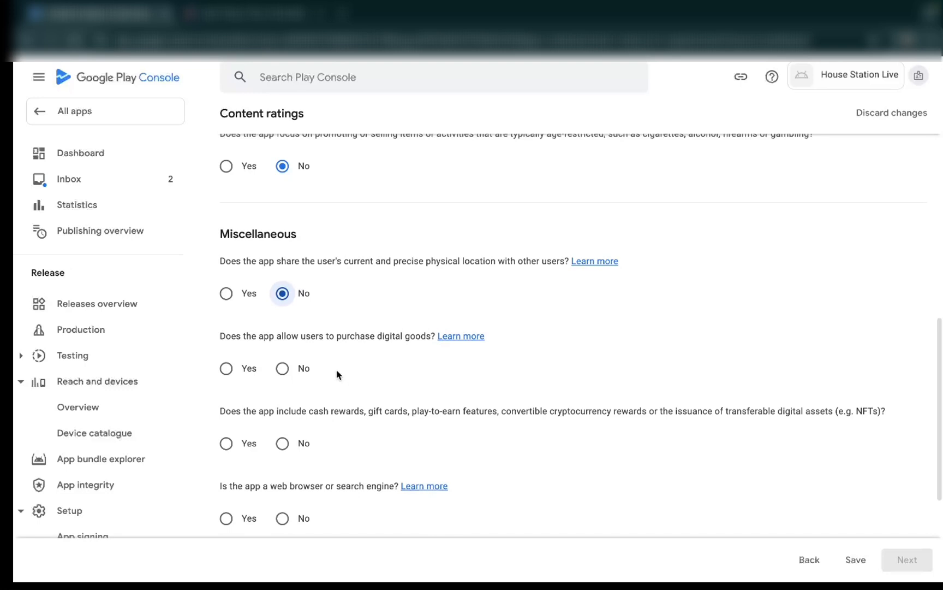
{"action": "left_click", "coordinate": [283, 368]}
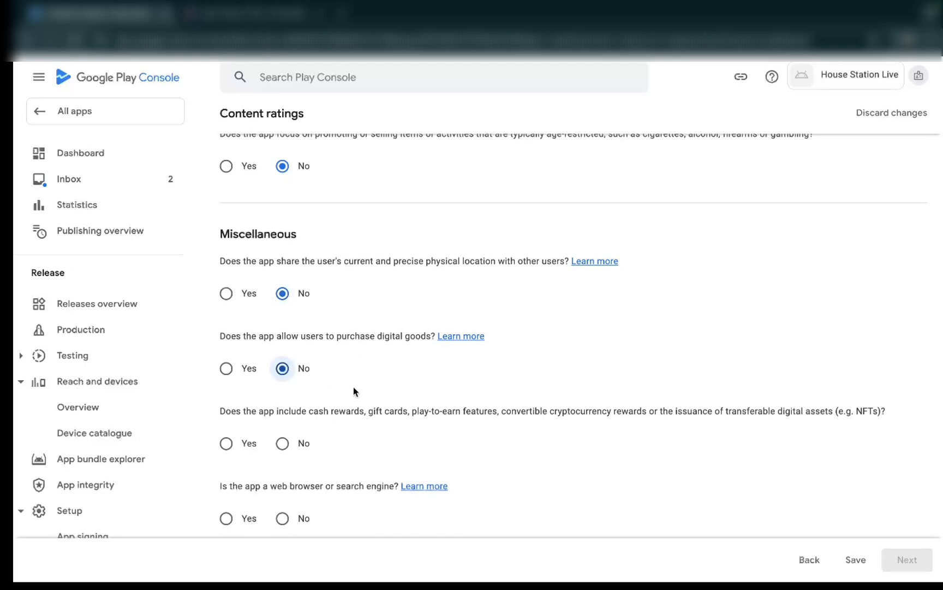
{"action": "scroll", "coordinate": [354, 391], "scroll_direction": "down", "scroll_amount": 1}
{"action": "scroll", "coordinate": [354, 388], "scroll_direction": "down", "scroll_amount": 1}
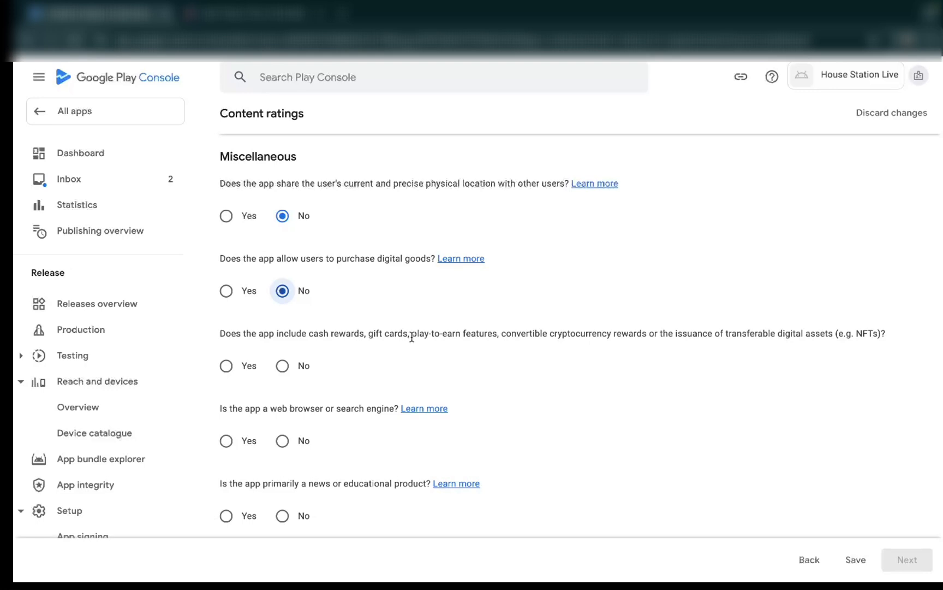
{"action": "left_click", "coordinate": [282, 366]}
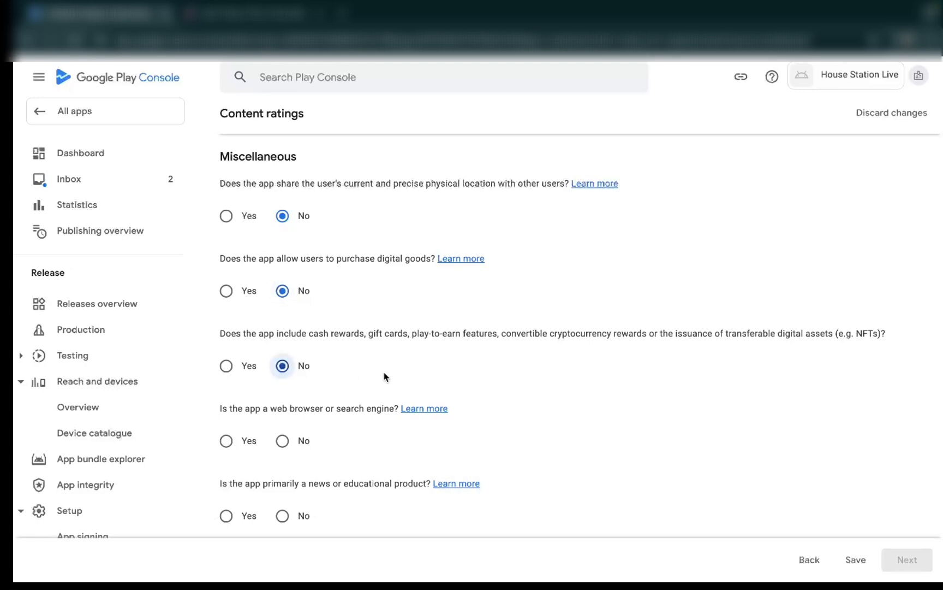
{"action": "scroll", "coordinate": [384, 374], "scroll_direction": "down", "scroll_amount": 1}
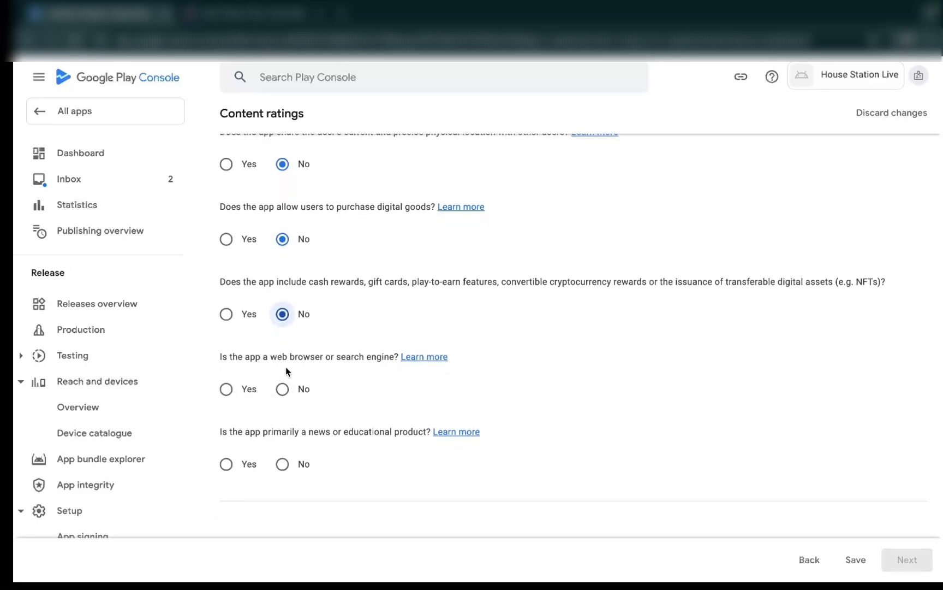
{"action": "left_click", "coordinate": [282, 388]}
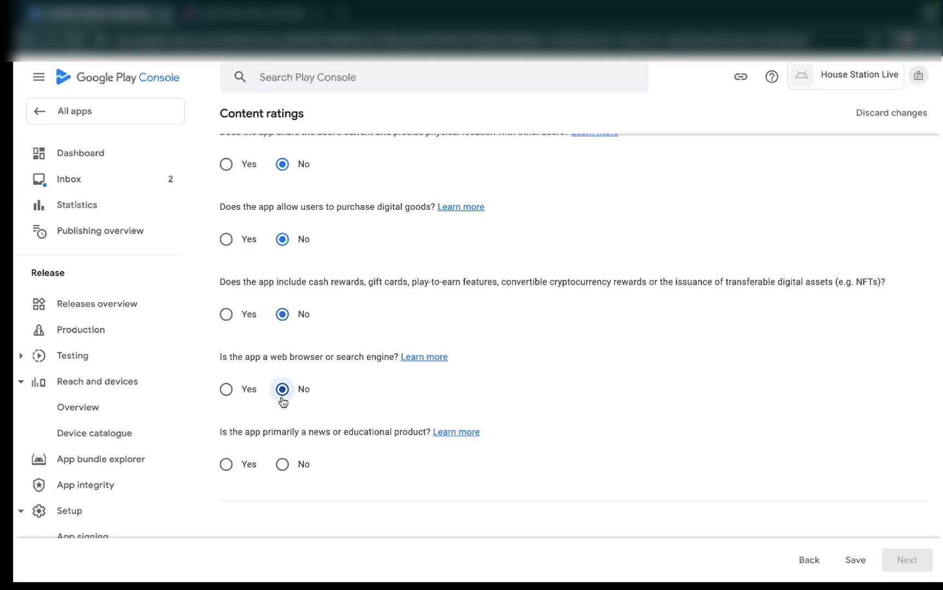
{"action": "scroll", "coordinate": [283, 389], "scroll_direction": "down", "scroll_amount": 1}
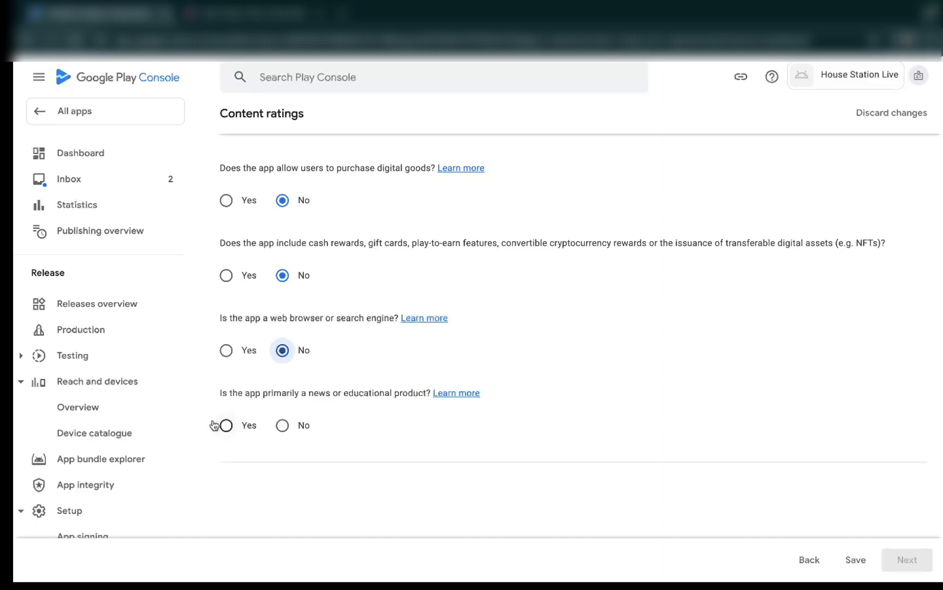
{"action": "left_click", "coordinate": [283, 427]}
{"action": "scroll", "coordinate": [398, 434], "scroll_direction": "down", "scroll_amount": 2}
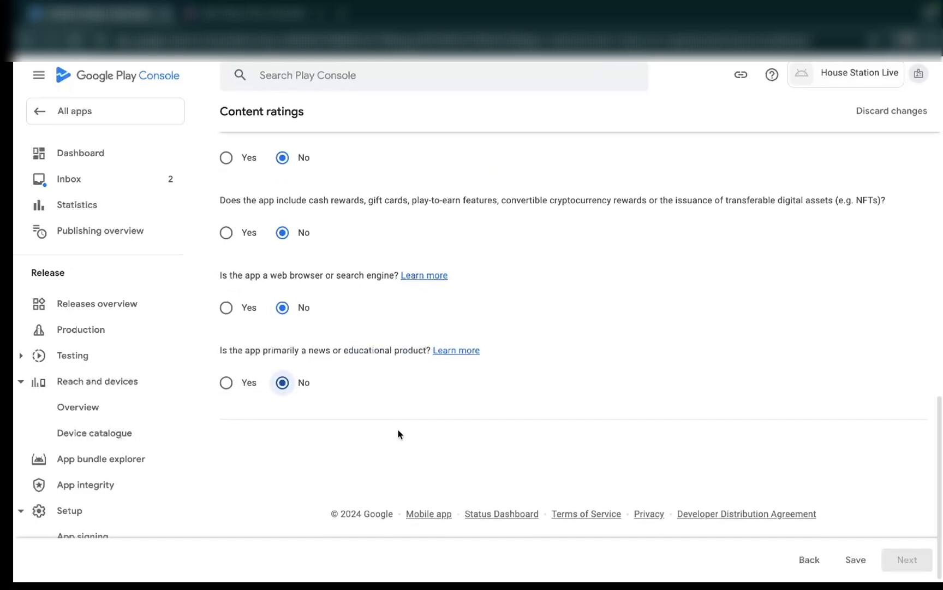
- Save the completed questionnaire and save the content ratings from its summary
{"action": "left_click", "coordinate": [856, 560]}
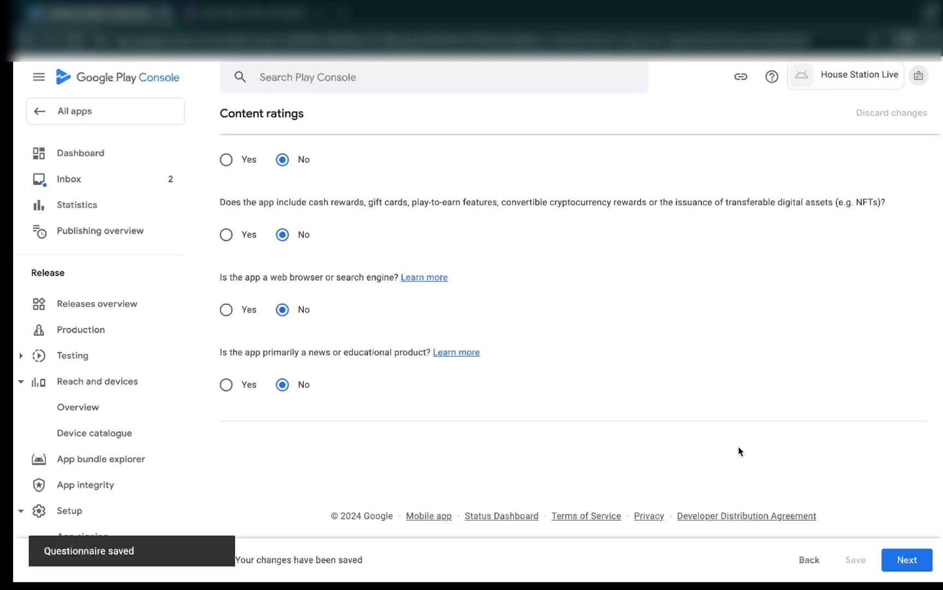
{"action": "left_click", "coordinate": [907, 561]}
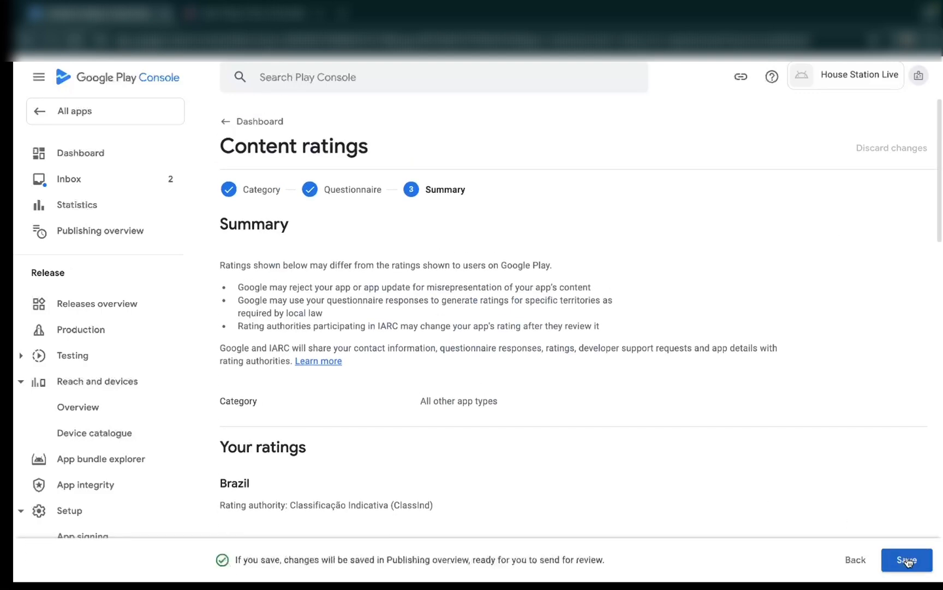
{"action": "scroll", "coordinate": [349, 406], "scroll_direction": "down", "scroll_amount": 1}
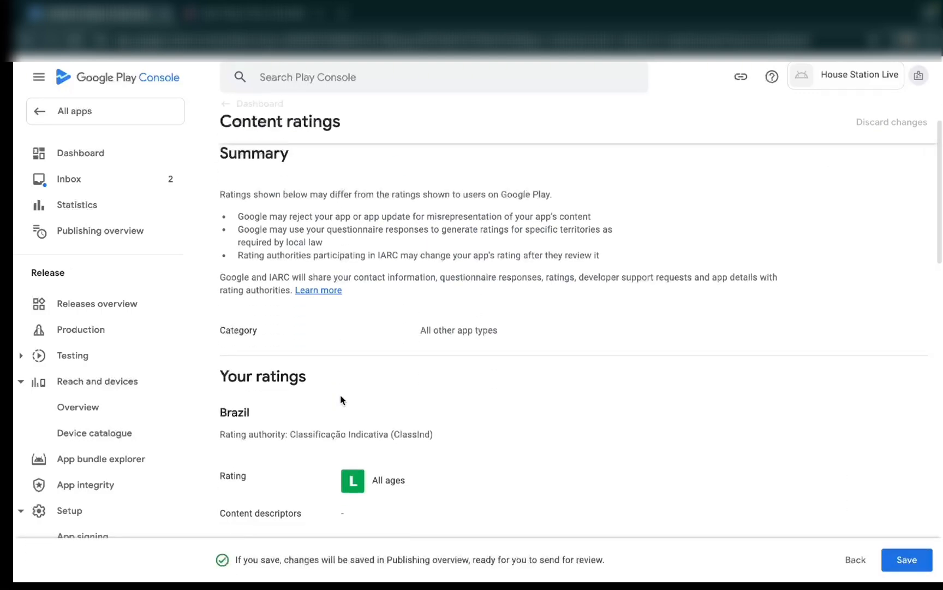
{"action": "scroll", "coordinate": [341, 400], "scroll_direction": "up", "scroll_amount": 1}
{"action": "scroll", "coordinate": [390, 396], "scroll_direction": "down", "scroll_amount": 10}
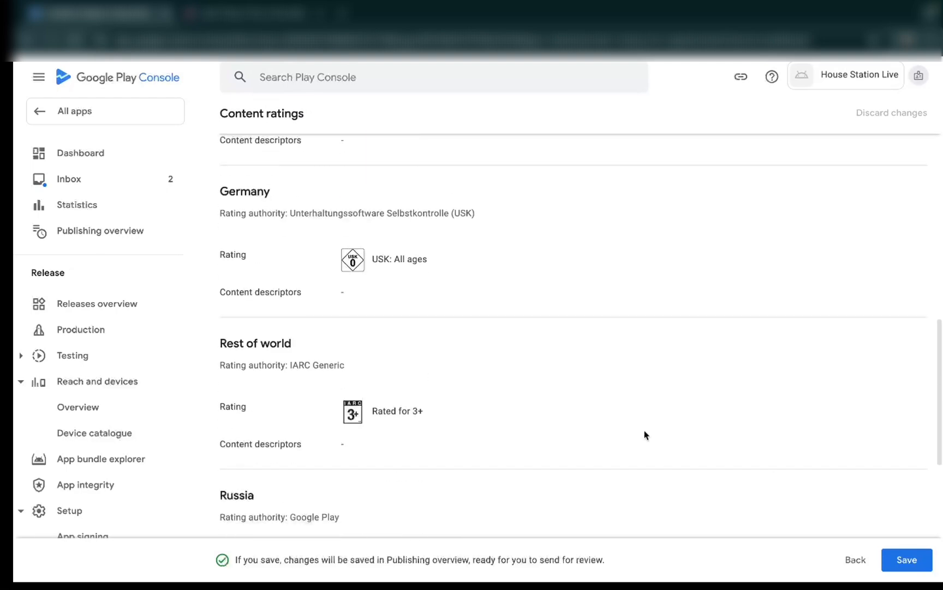
{"action": "left_click", "coordinate": [905, 558]}
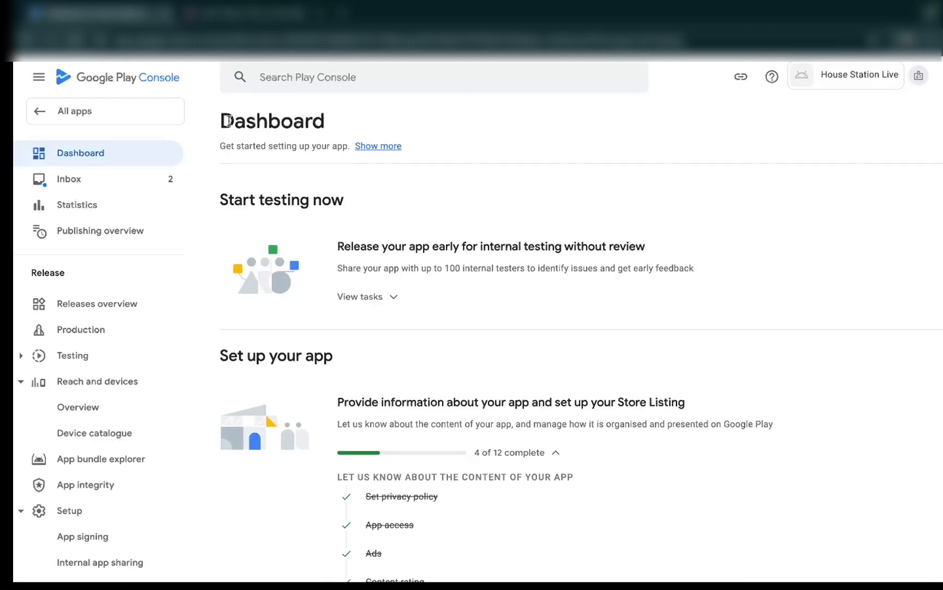
- Open the Target audience task from the dashboard, set the target age group to 18 and over, and continue
{"action": "scroll", "coordinate": [426, 365], "scroll_direction": "down", "scroll_amount": 3}
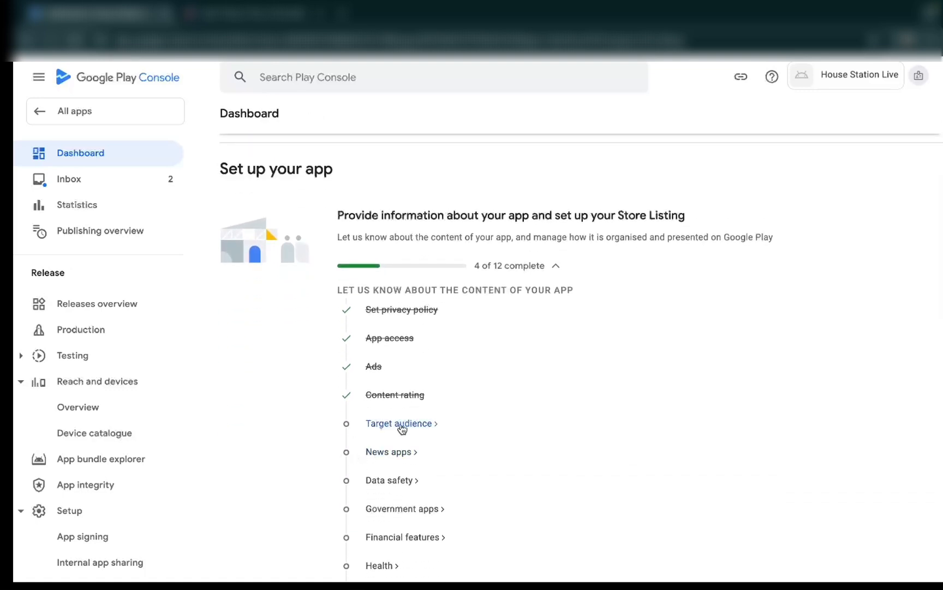
{"action": "left_click", "coordinate": [401, 424]}
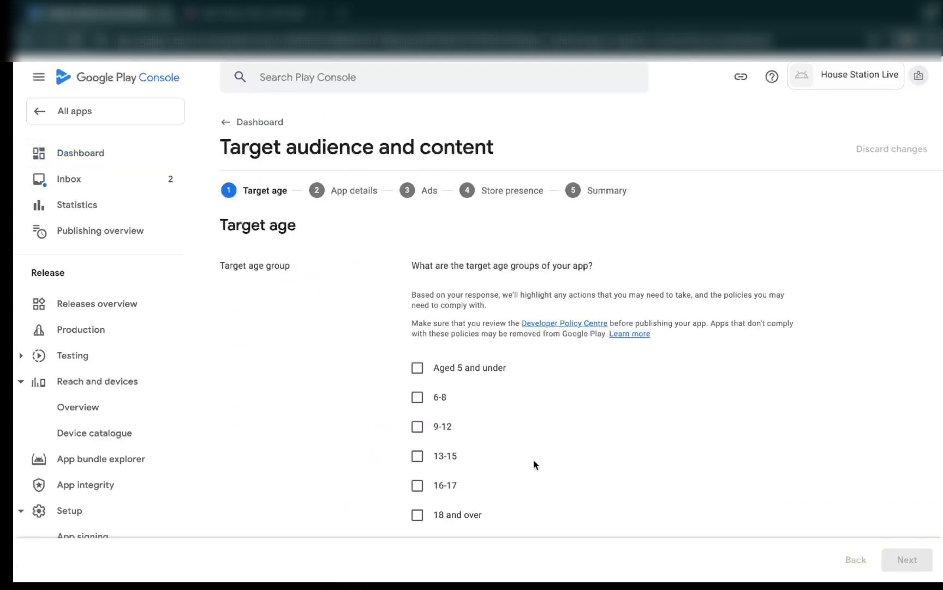
{"action": "scroll", "coordinate": [534, 464], "scroll_direction": "down", "scroll_amount": 2}
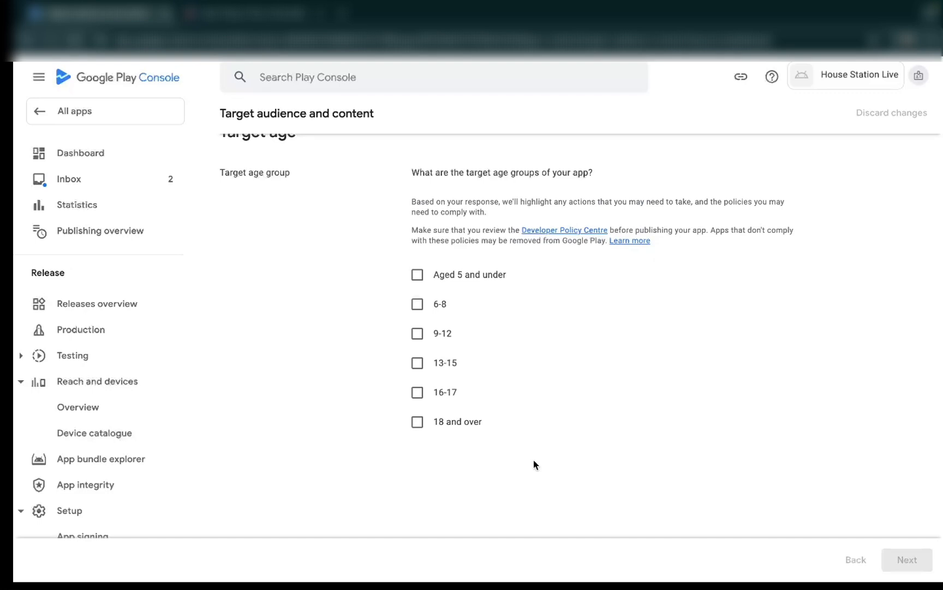
{"action": "left_click", "coordinate": [417, 423]}
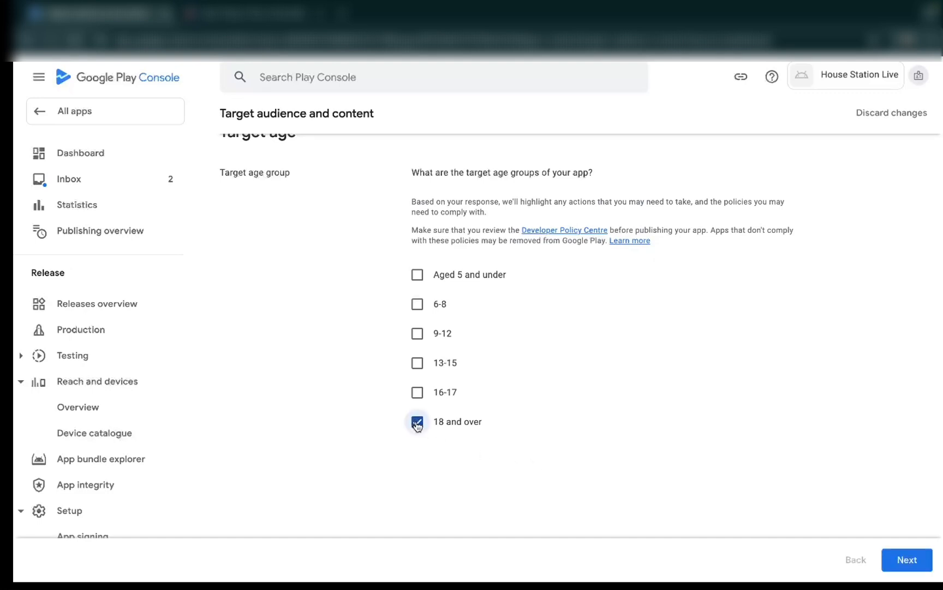
{"action": "left_click", "coordinate": [907, 560]}
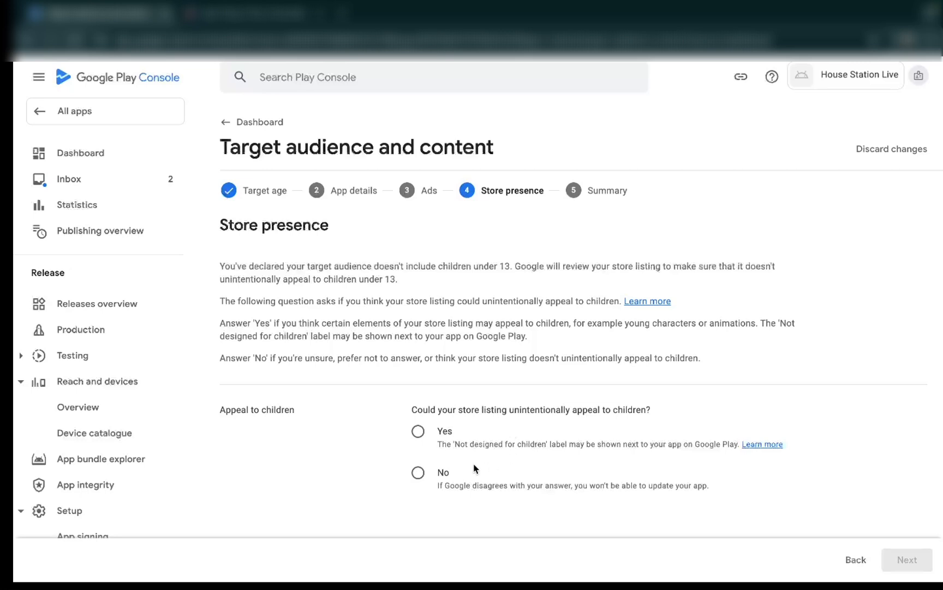
- Declare that the store listing could not unintentionally appeal to children and save the target audience declaration
{"action": "left_click", "coordinate": [418, 472]}
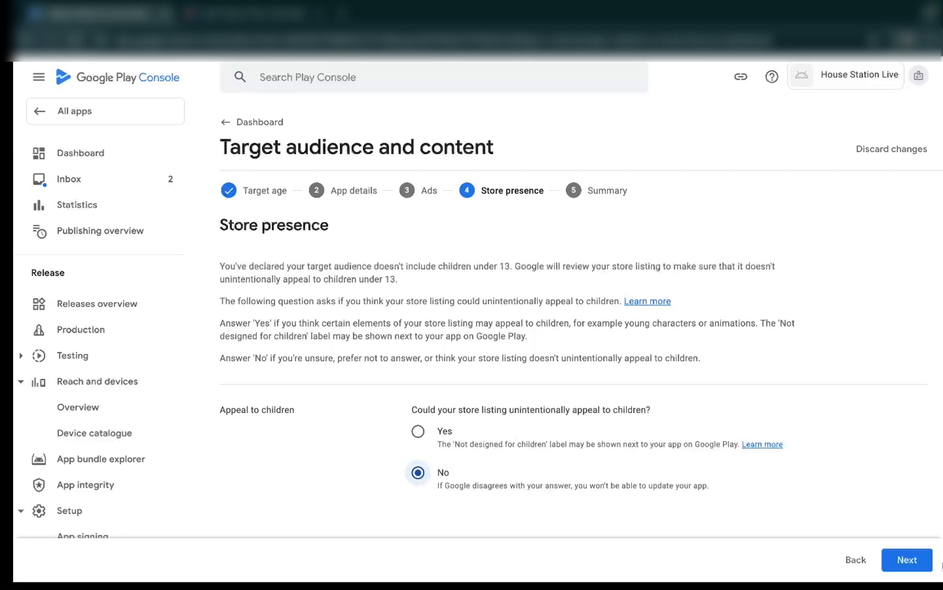
{"action": "left_click", "coordinate": [907, 567]}
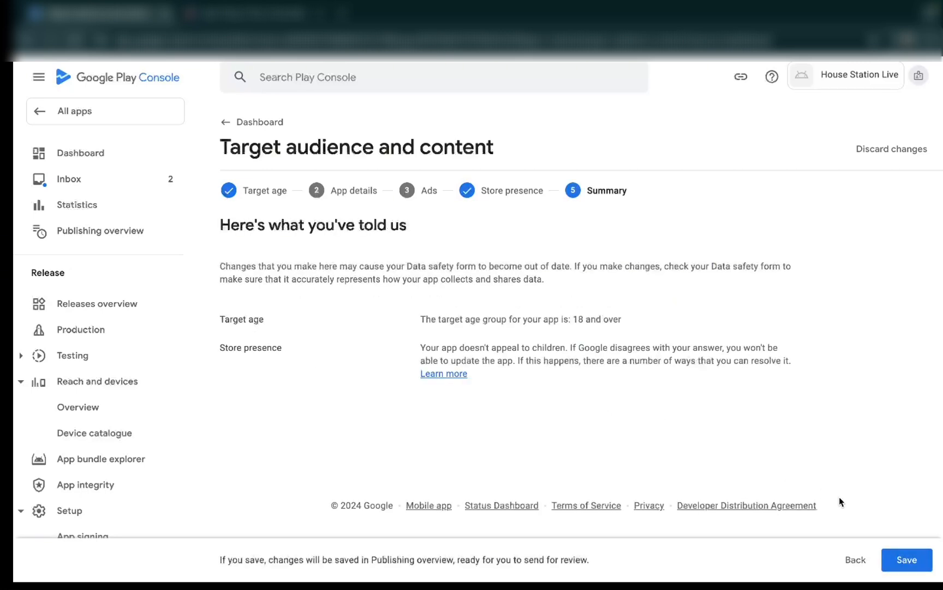
{"action": "left_click", "coordinate": [898, 559]}
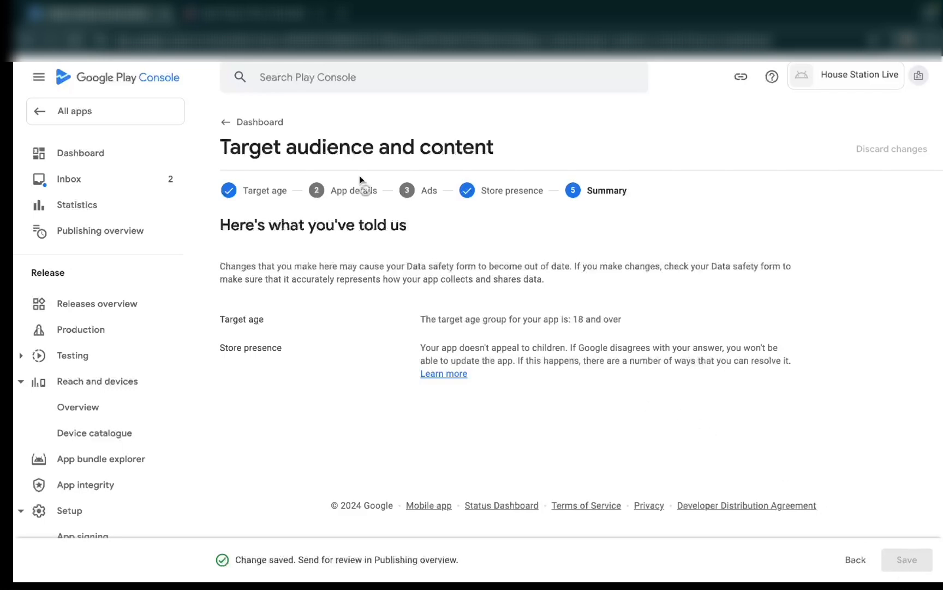
- Return to the dashboard, open the News apps task, declare that the app is not a news app and save
{"action": "left_click", "coordinate": [227, 124]}
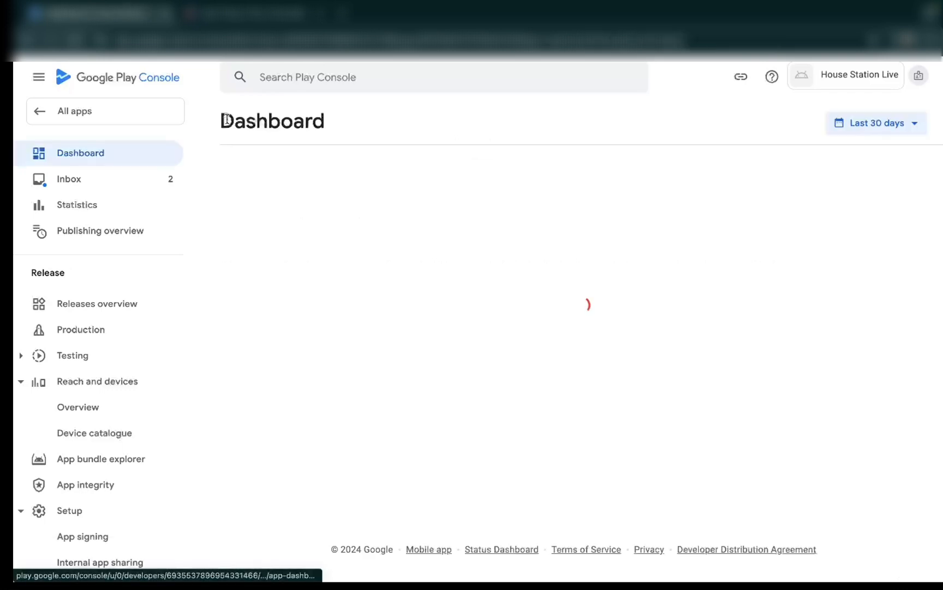
{"action": "scroll", "coordinate": [448, 439], "scroll_direction": "down", "scroll_amount": 3}
{"action": "scroll", "coordinate": [448, 442], "scroll_direction": "down", "scroll_amount": 1}
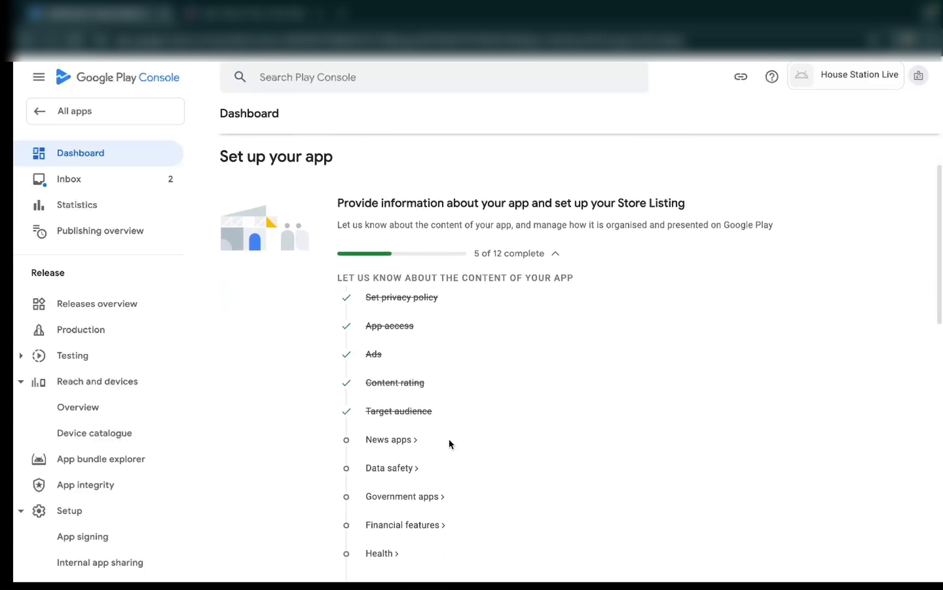
{"action": "left_click", "coordinate": [396, 443]}
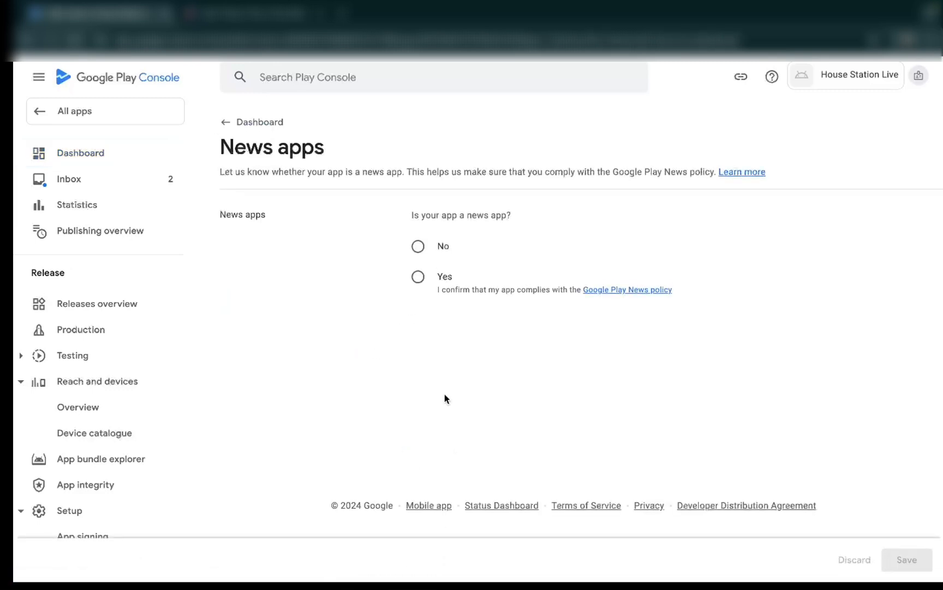
{"action": "left_click", "coordinate": [419, 278]}
{"action": "left_click", "coordinate": [418, 246]}
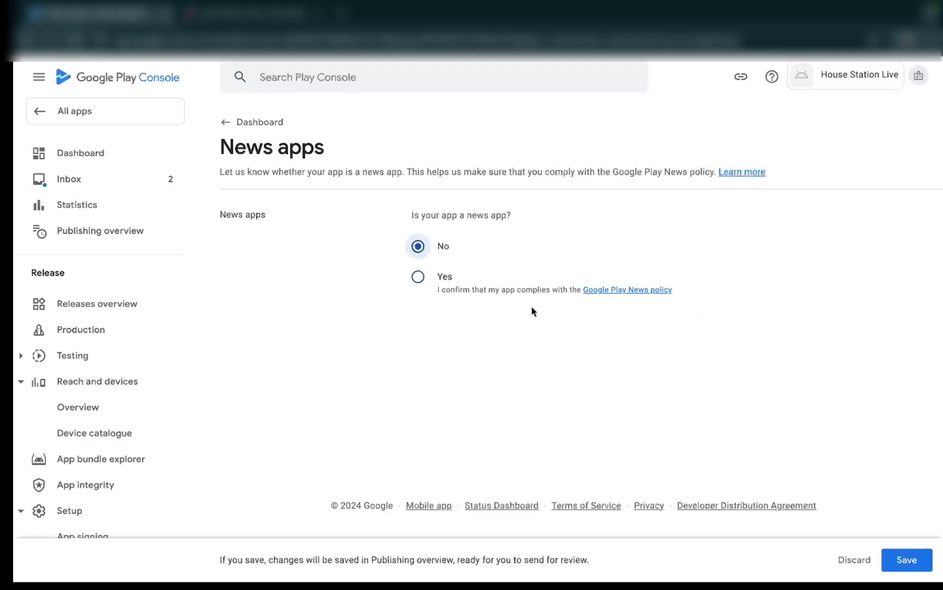
{"action": "left_click", "coordinate": [898, 560]}
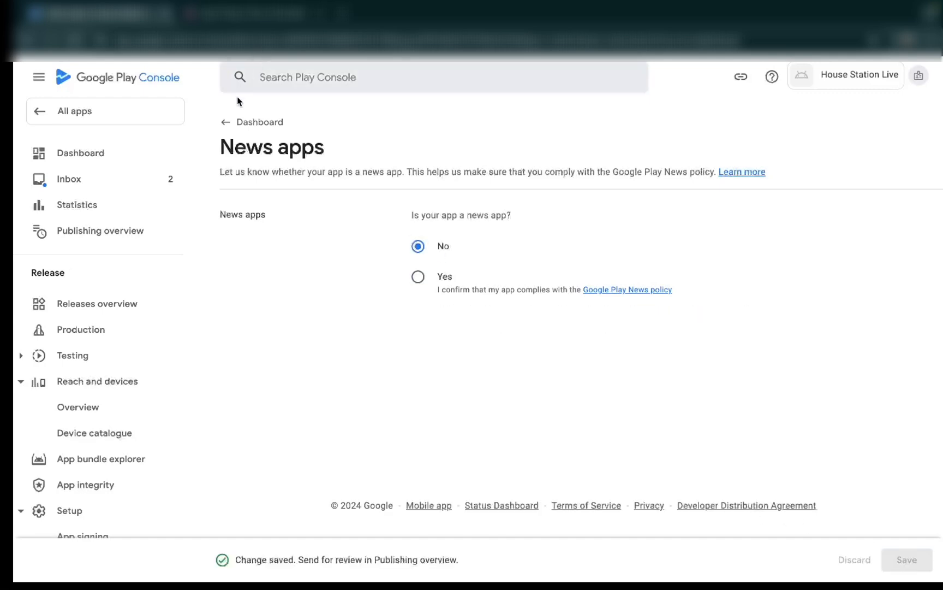
- Return to the dashboard and open the Data safety task
{"action": "left_click", "coordinate": [226, 124]}
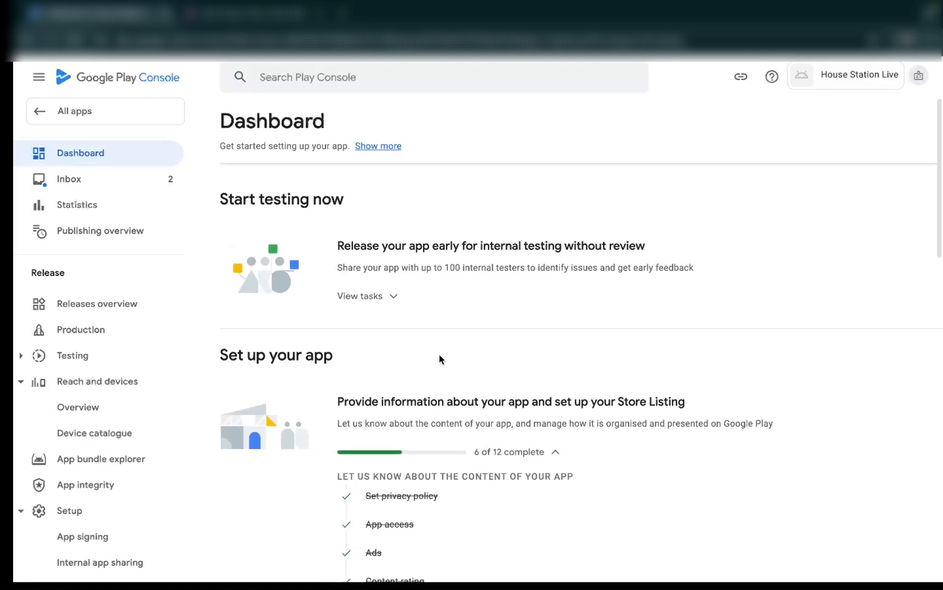
{"action": "scroll", "coordinate": [440, 359], "scroll_direction": "down", "scroll_amount": 4}
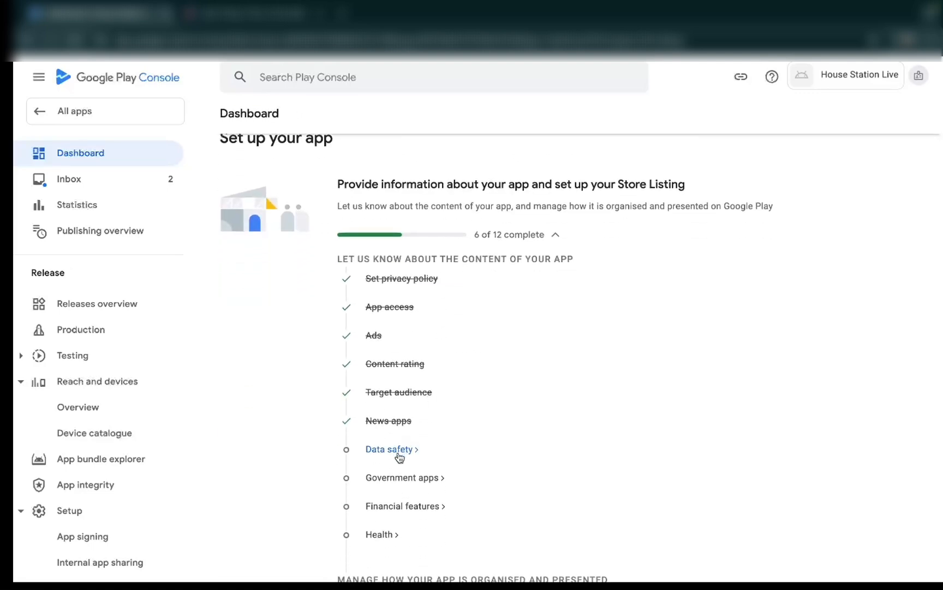
{"action": "left_click", "coordinate": [398, 453]}
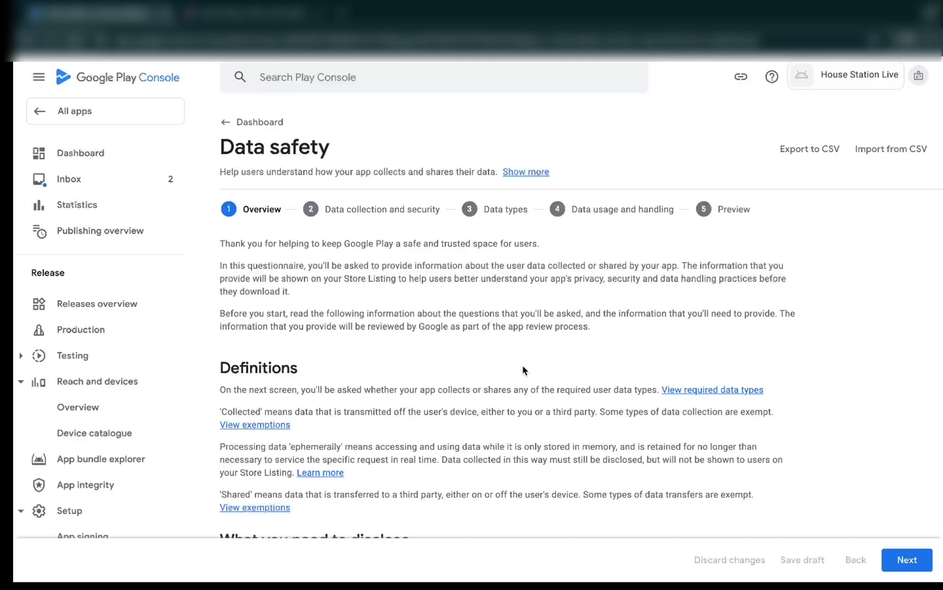
- Continue past the Data safety overview and declare that the app collects or shares required user data, all of it encrypted in transit
{"action": "scroll", "coordinate": [522, 370], "scroll_direction": "down", "scroll_amount": 3}
{"action": "scroll", "coordinate": [522, 370], "scroll_direction": "up", "scroll_amount": 3}
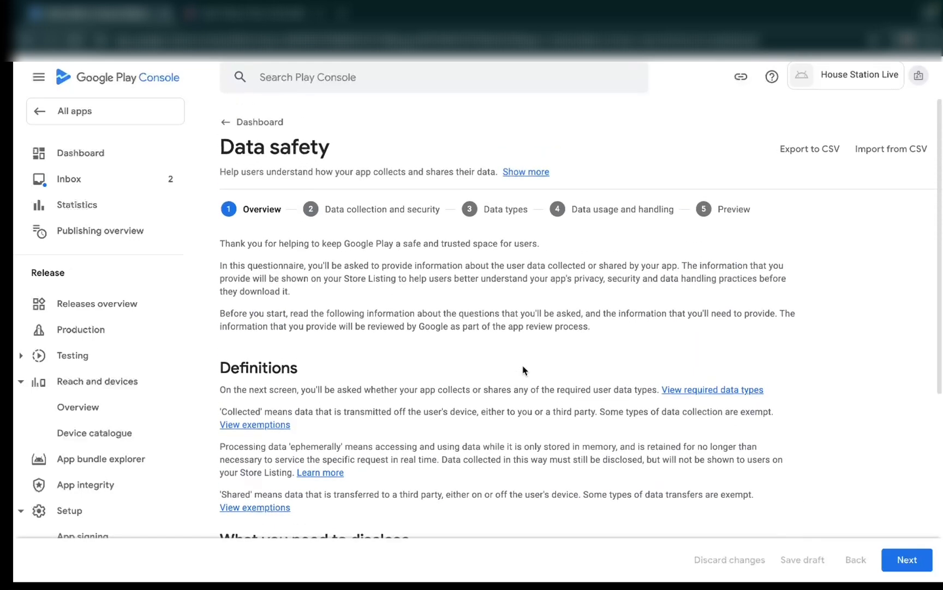
{"action": "left_click", "coordinate": [907, 562]}
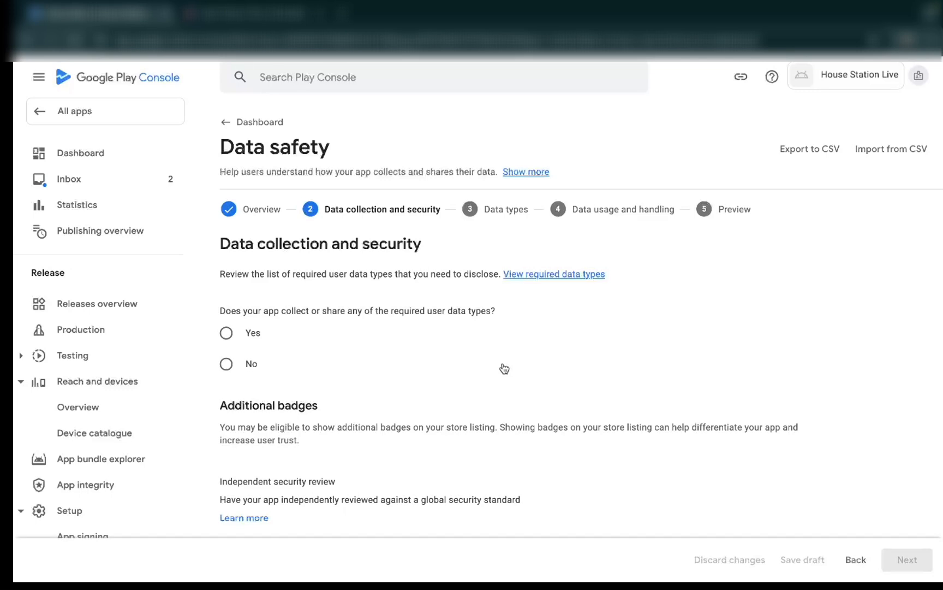
{"action": "left_click", "coordinate": [228, 334]}
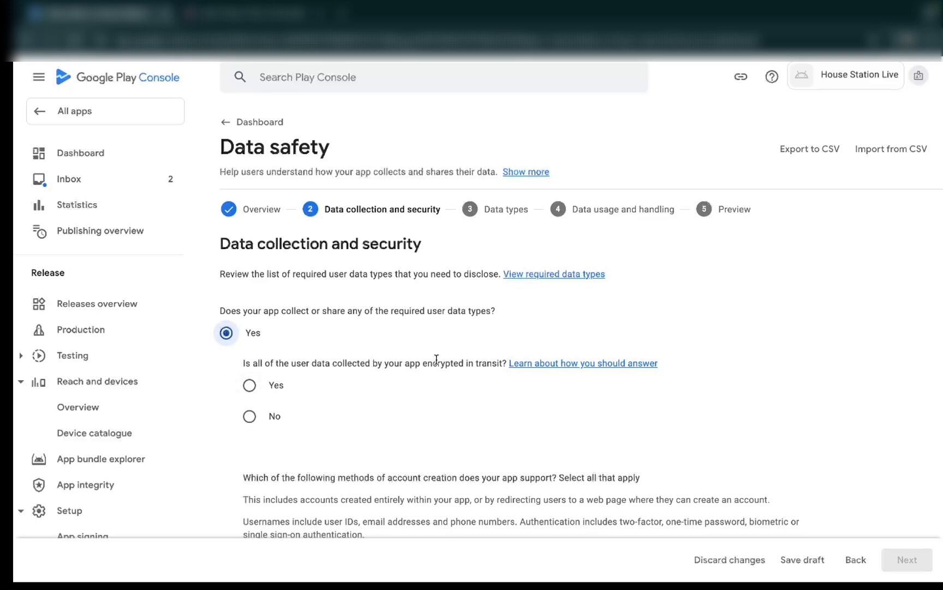
{"action": "left_click", "coordinate": [249, 385]}
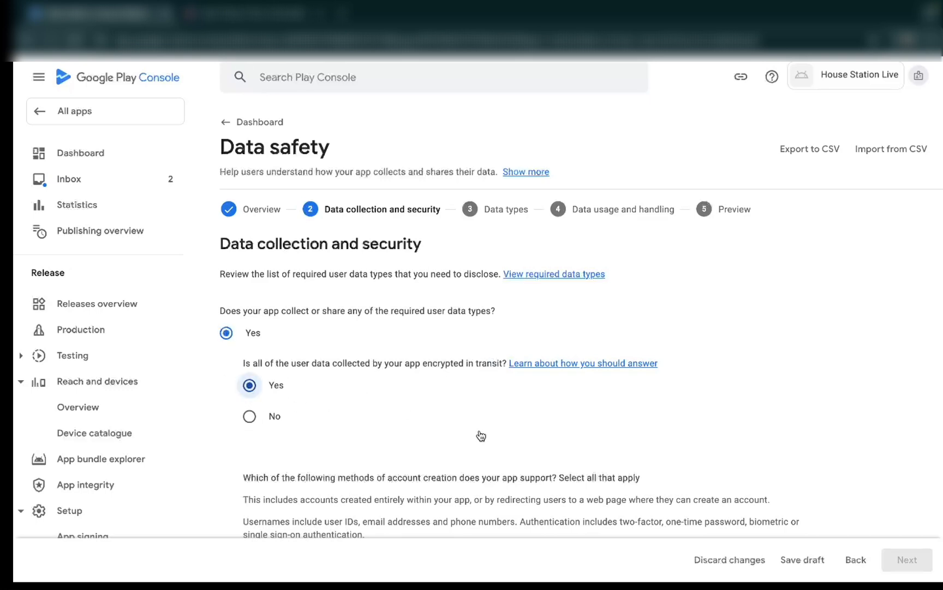
- Declare under the account creation methods that the app does not allow users to create an account
{"action": "scroll", "coordinate": [524, 429], "scroll_direction": "down", "scroll_amount": 5}
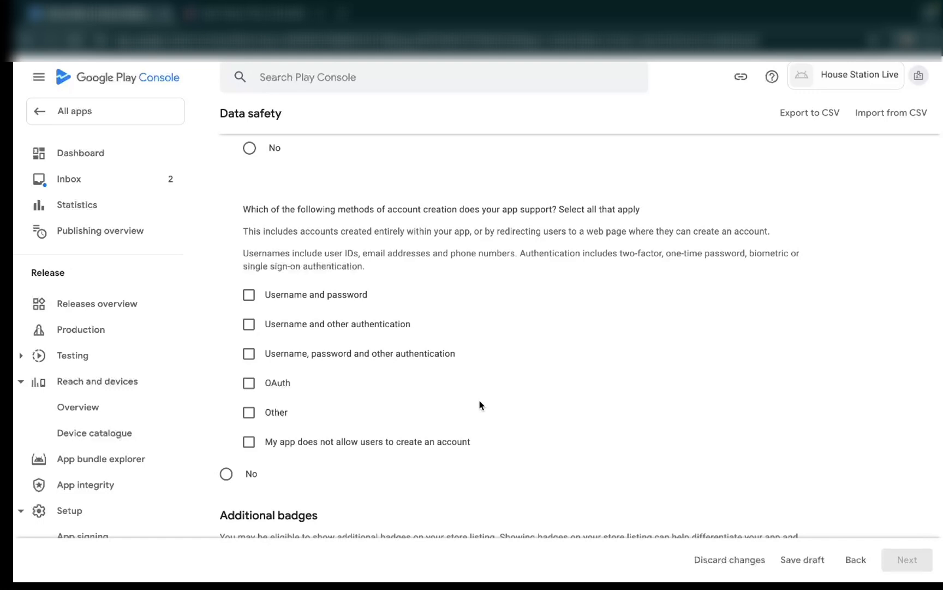
{"action": "scroll", "coordinate": [417, 393], "scroll_direction": "down", "scroll_amount": 1}
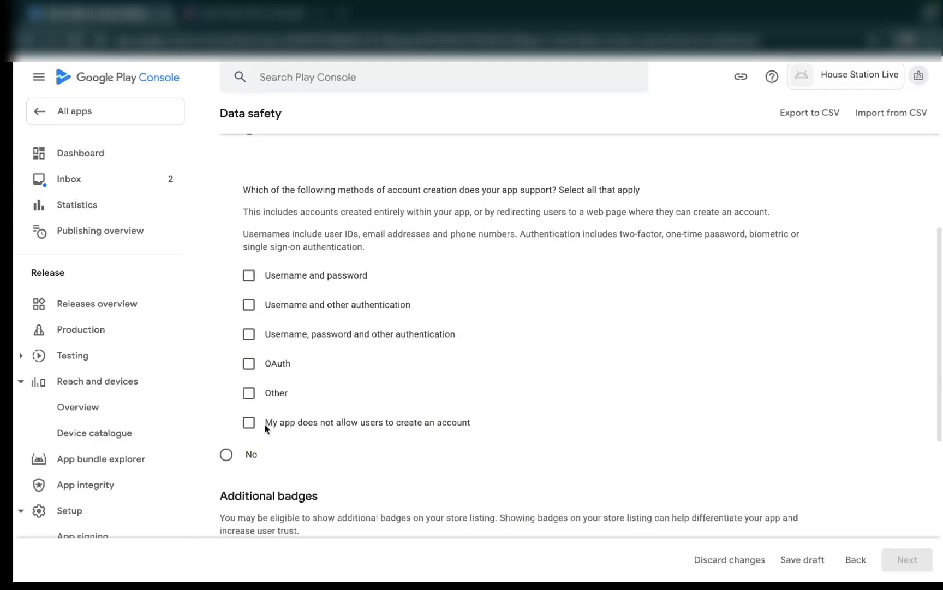
{"action": "left_click", "coordinate": [250, 423]}
{"action": "scroll", "coordinate": [491, 464], "scroll_direction": "up", "scroll_amount": 1}
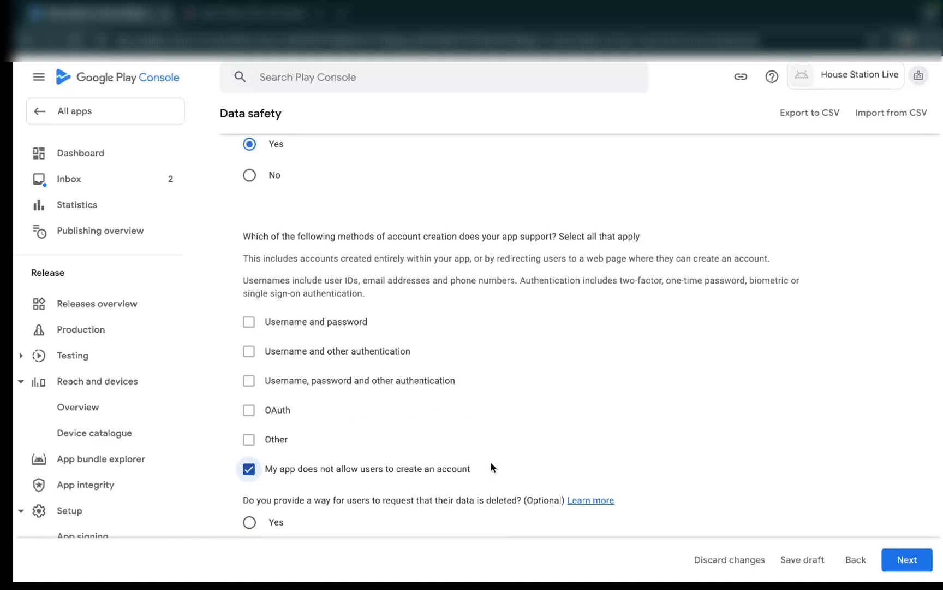
{"action": "scroll", "coordinate": [491, 465], "scroll_direction": "down", "scroll_amount": 2}
{"action": "scroll", "coordinate": [492, 467], "scroll_direction": "down", "scroll_amount": 1}
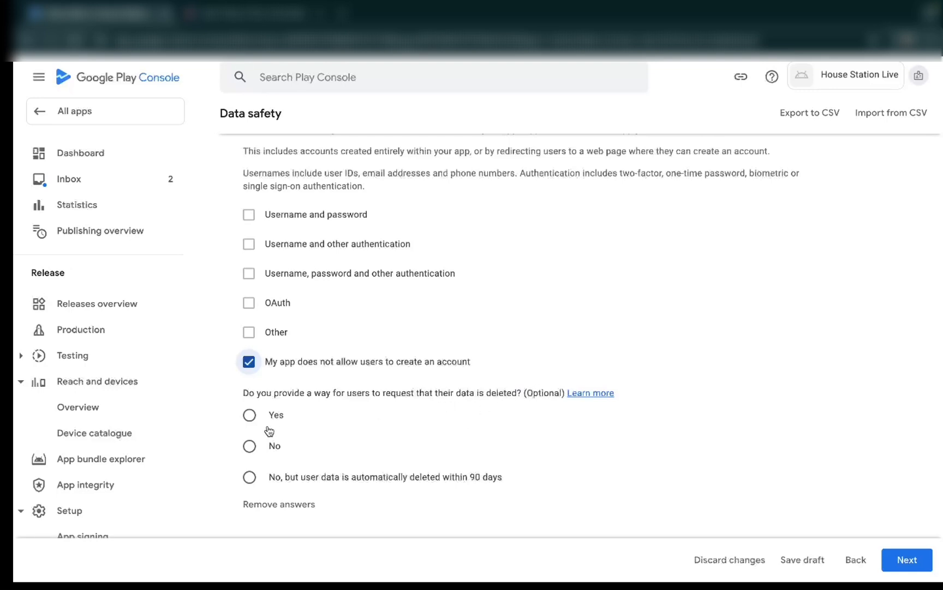
{"action": "left_click", "coordinate": [249, 415]}
{"action": "scroll", "coordinate": [328, 412], "scroll_direction": "down", "scroll_amount": 1}
{"action": "left_click", "coordinate": [369, 410]}
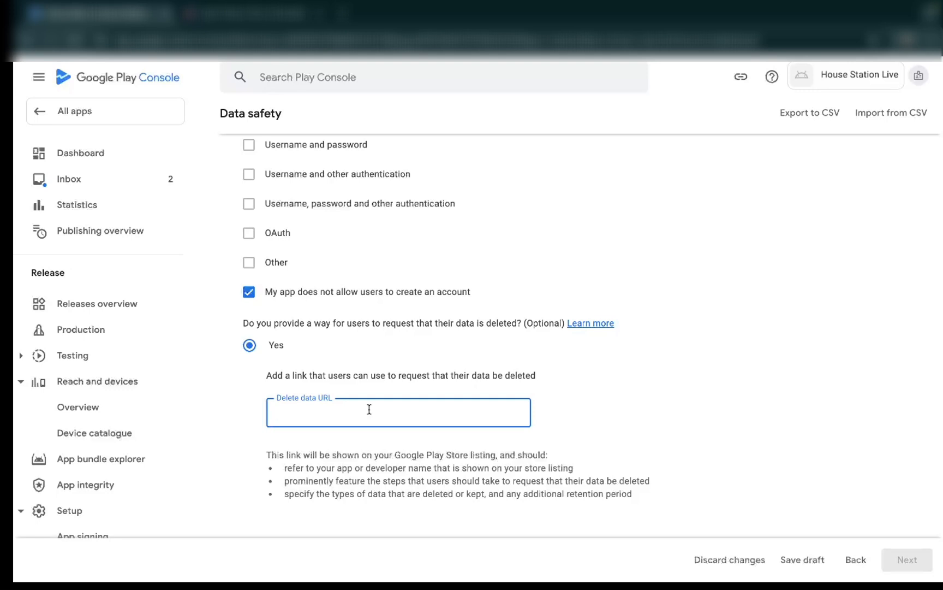
{"action": "type", "text": "https://housestationlive.com/"}
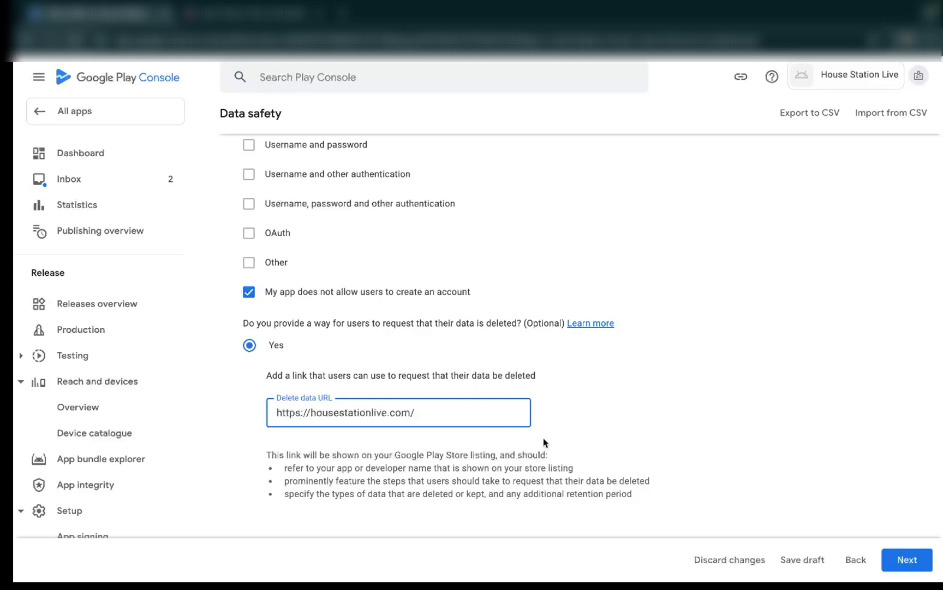
{"action": "scroll", "coordinate": [543, 437], "scroll_direction": "down", "scroll_amount": 2}
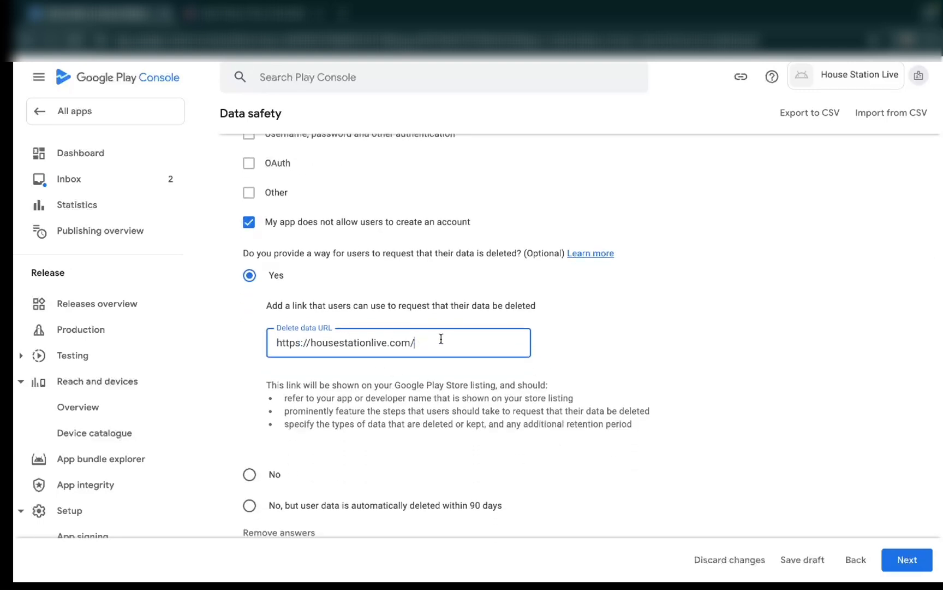
{"action": "scroll", "coordinate": [511, 421], "scroll_direction": "up", "scroll_amount": 2}
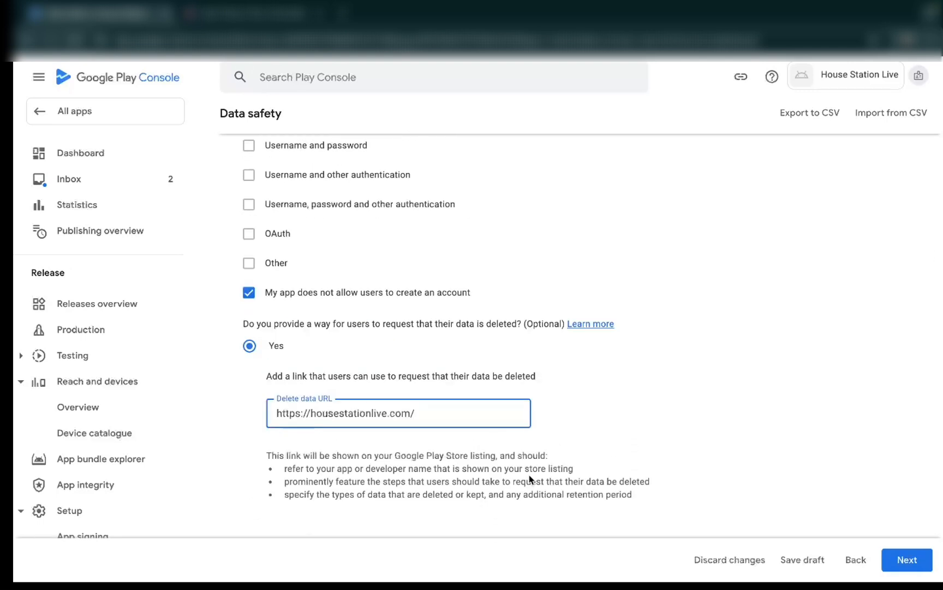
{"action": "scroll", "coordinate": [531, 479], "scroll_direction": "down", "scroll_amount": 10}
{"action": "left_click", "coordinate": [902, 561]}
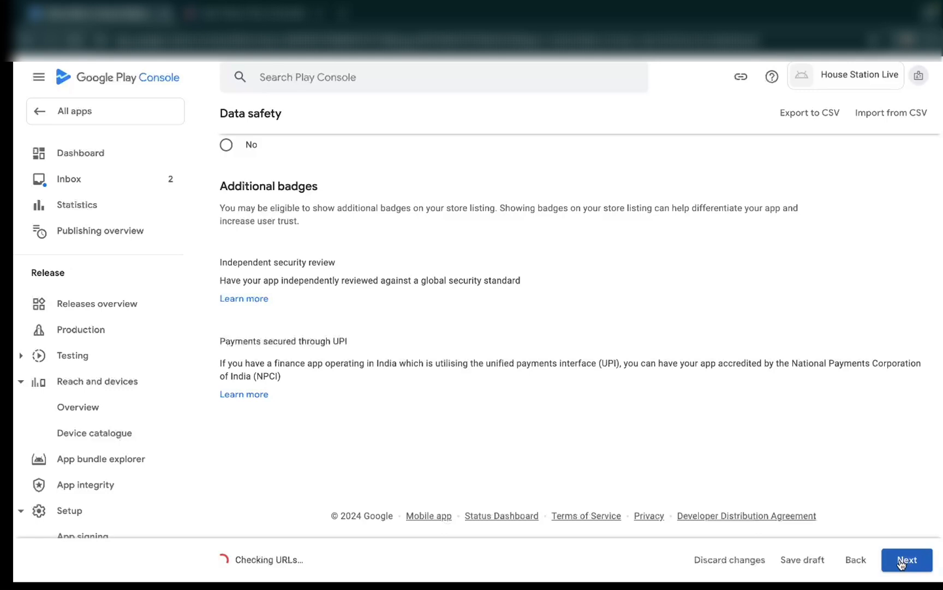
- Select Name and Email address as collected or shared data types under Personal info
{"action": "scroll", "coordinate": [473, 446], "scroll_direction": "down", "scroll_amount": 2}
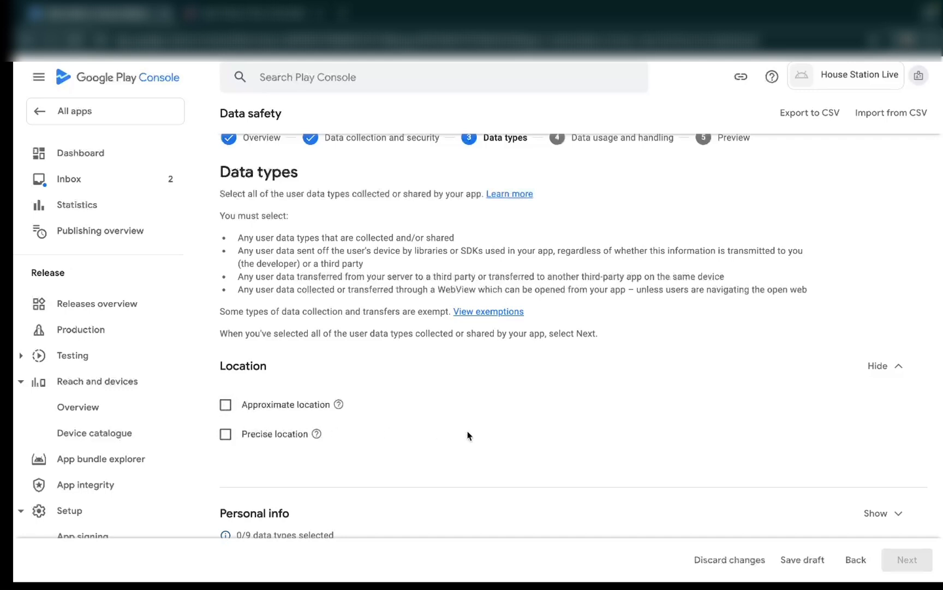
{"action": "scroll", "coordinate": [467, 435], "scroll_direction": "down", "scroll_amount": 3}
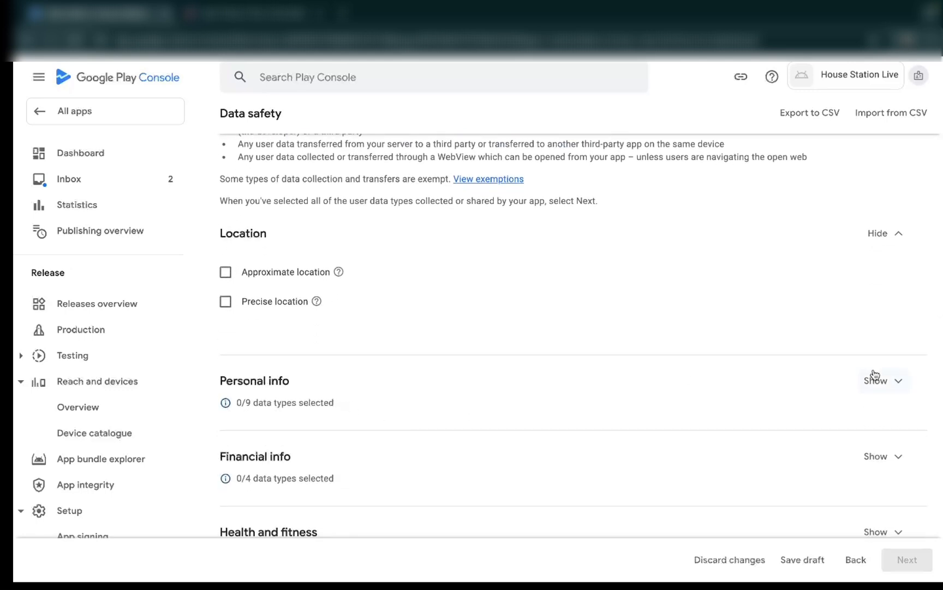
{"action": "left_click", "coordinate": [896, 385]}
{"action": "scroll", "coordinate": [430, 380], "scroll_direction": "down", "scroll_amount": 1}
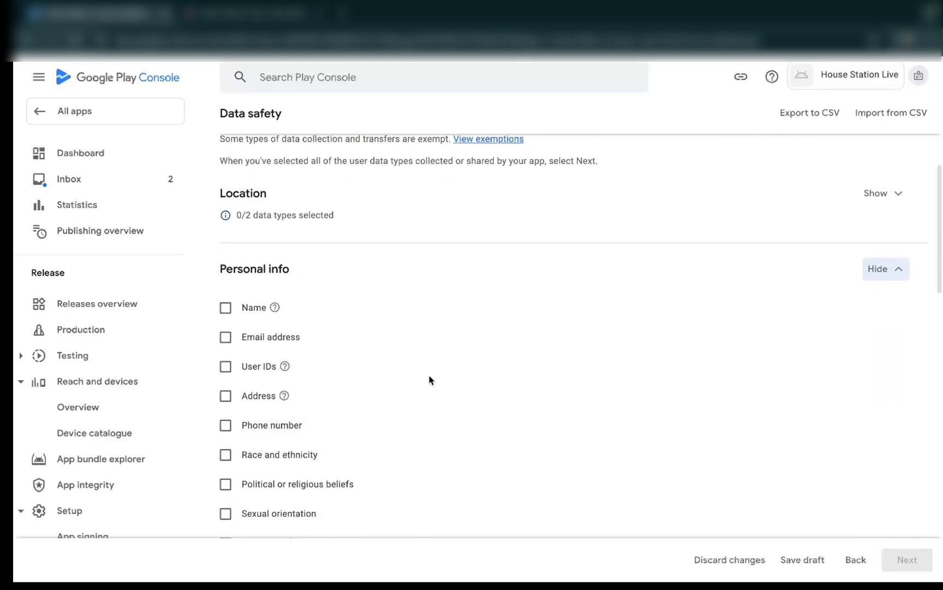
{"action": "scroll", "coordinate": [430, 380], "scroll_direction": "down", "scroll_amount": 1}
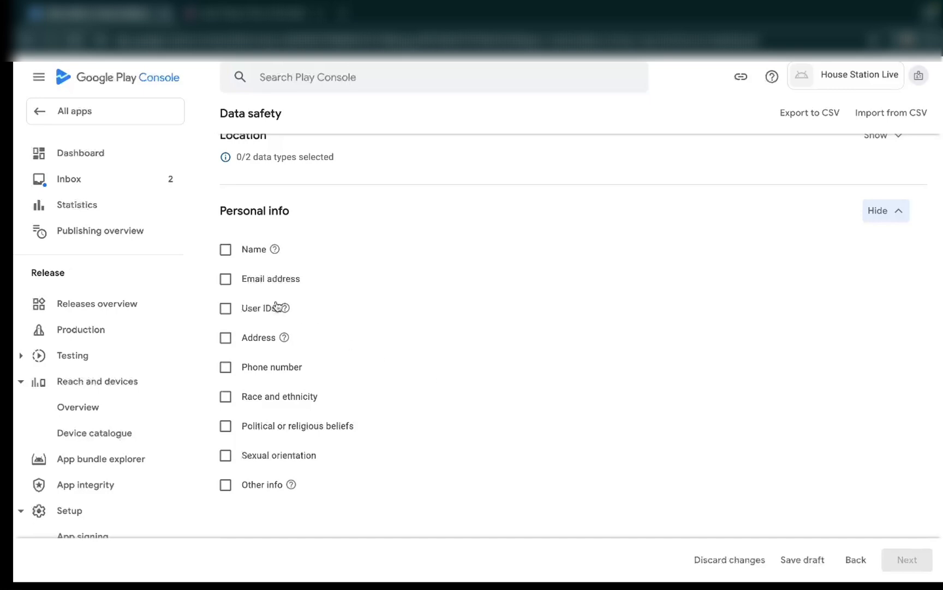
{"action": "left_click", "coordinate": [226, 250]}
{"action": "left_click", "coordinate": [227, 281]}
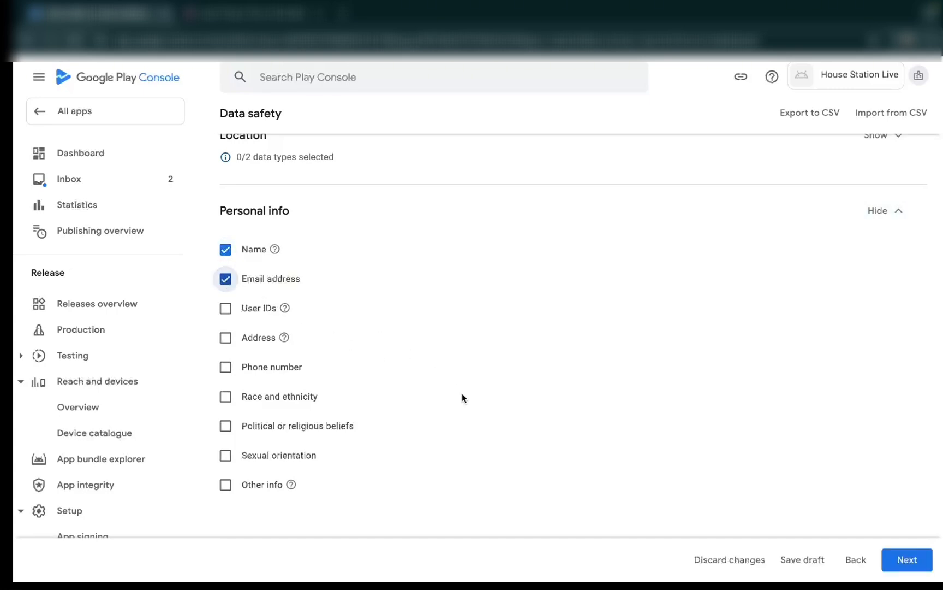
- Review the Financial info and Health and fitness data types without selecting any, and select Emails under Messages
{"action": "scroll", "coordinate": [450, 426], "scroll_direction": "down", "scroll_amount": 2}
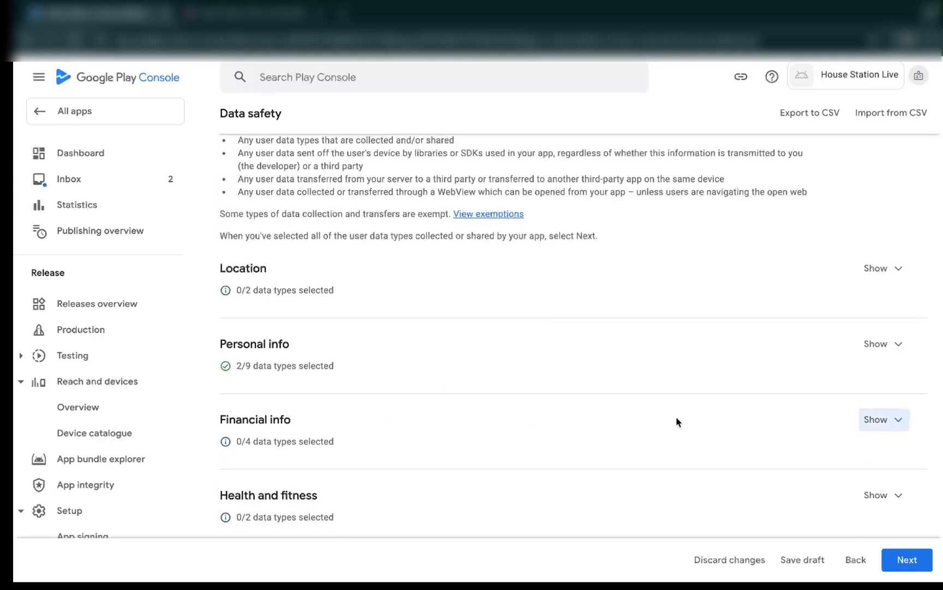
{"action": "left_click", "coordinate": [901, 420]}
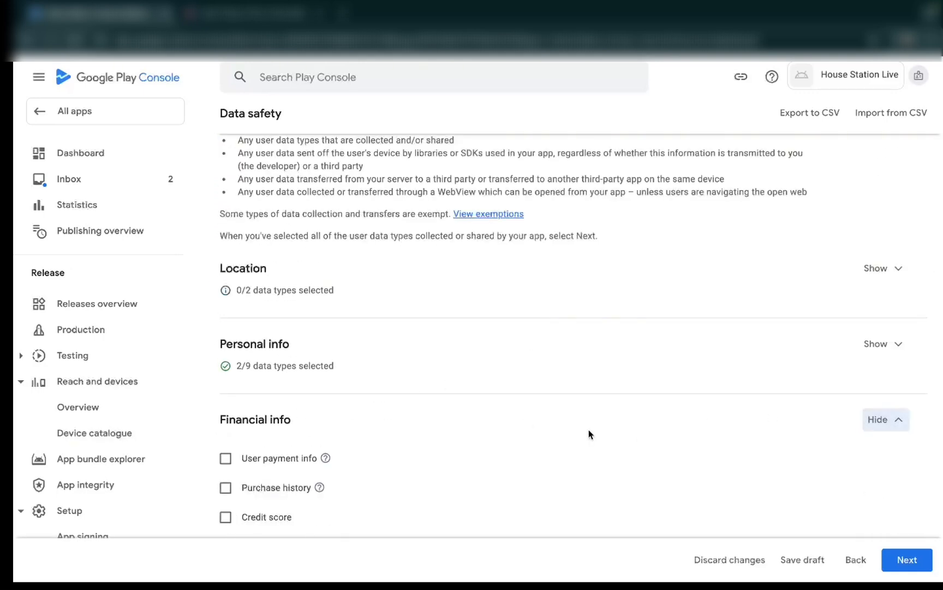
{"action": "scroll", "coordinate": [590, 432], "scroll_direction": "down", "scroll_amount": 3}
{"action": "left_click", "coordinate": [903, 262]}
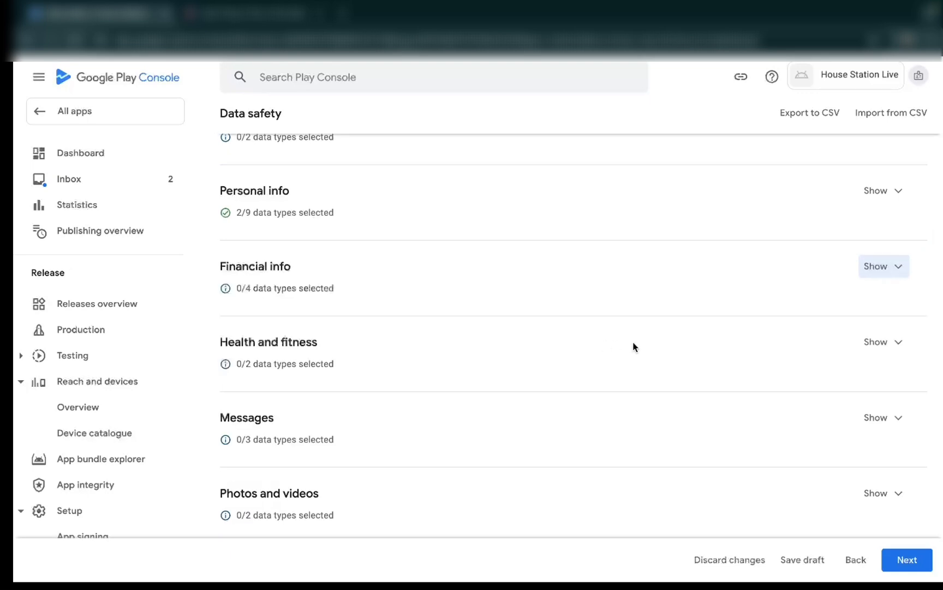
{"action": "left_click", "coordinate": [889, 348]}
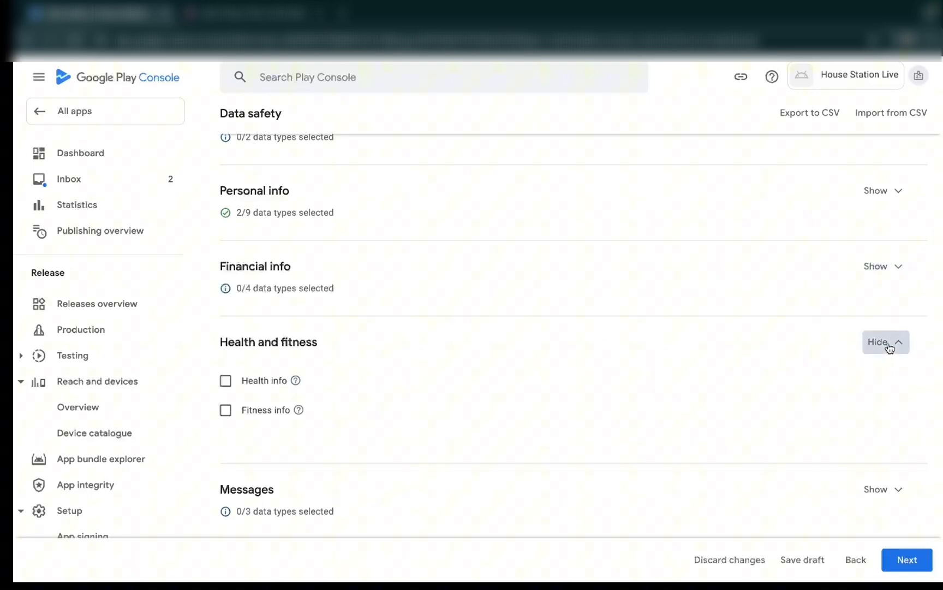
{"action": "scroll", "coordinate": [587, 394], "scroll_direction": "down", "scroll_amount": 3}
{"action": "left_click", "coordinate": [588, 392]}
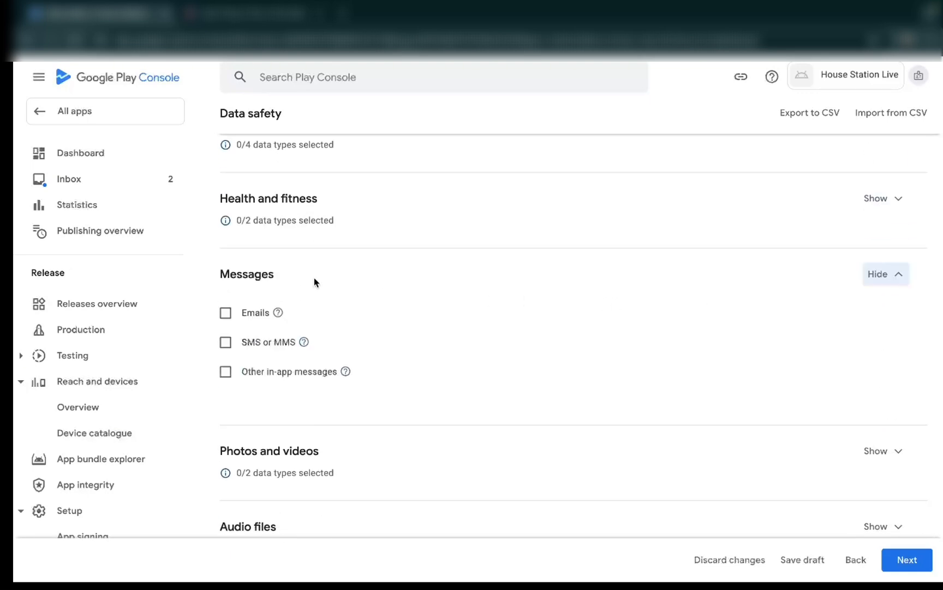
{"action": "left_click", "coordinate": [226, 313]}
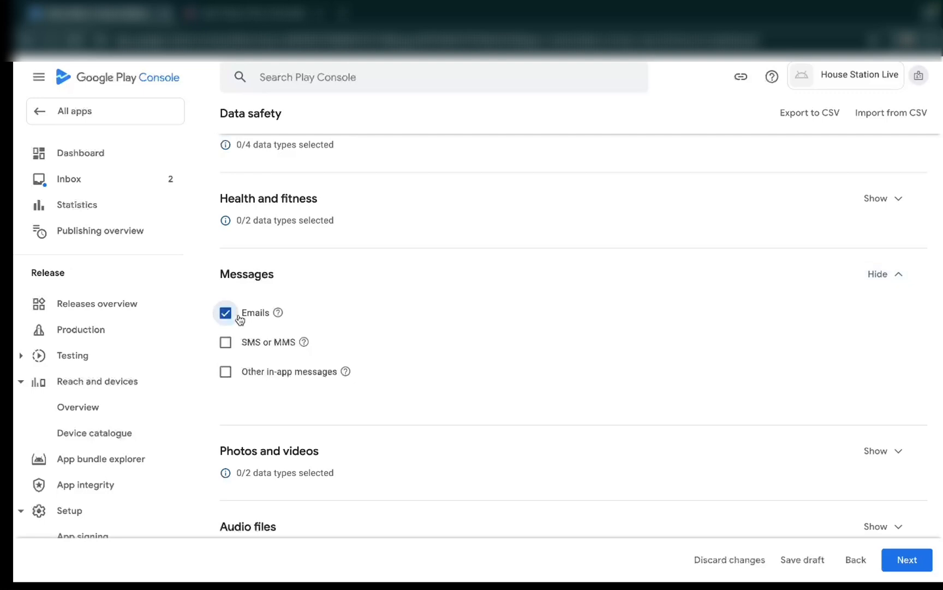
- Review the Photos and videos options and the remaining data type categories without selecting any, and continue to Data usage and handling
{"action": "scroll", "coordinate": [472, 401], "scroll_direction": "down", "scroll_amount": 2}
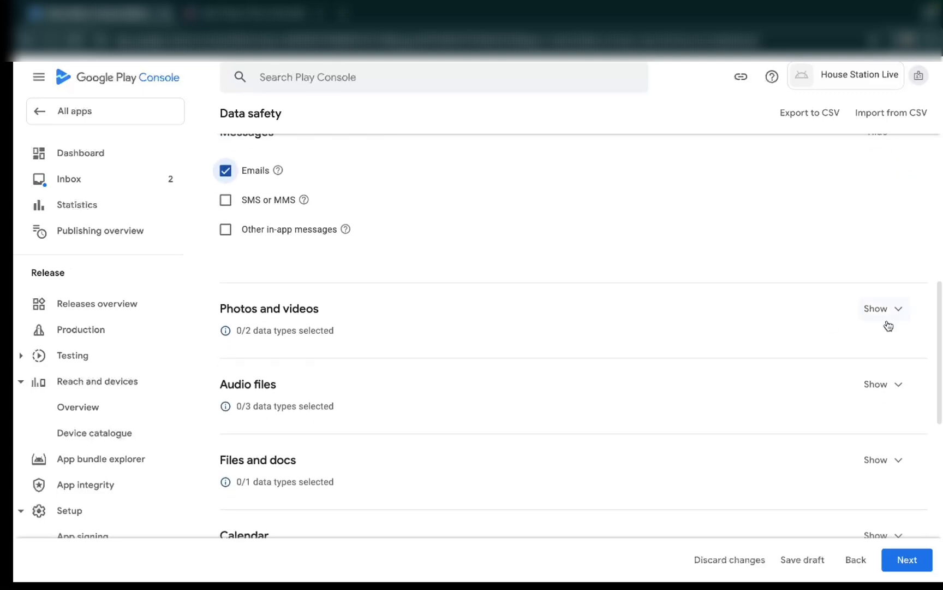
{"action": "left_click", "coordinate": [886, 323]}
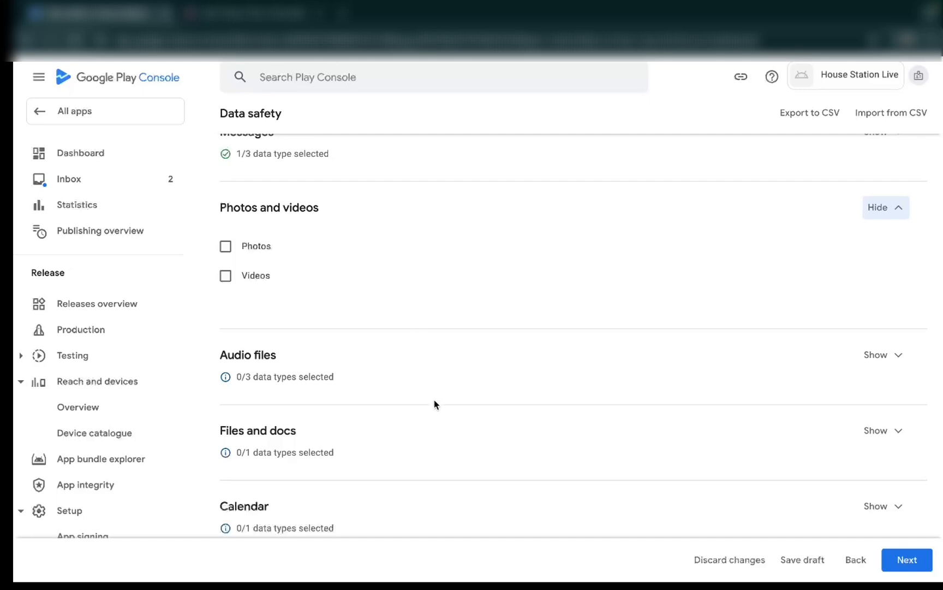
{"action": "scroll", "coordinate": [437, 425], "scroll_direction": "down", "scroll_amount": 2}
{"action": "scroll", "coordinate": [438, 425], "scroll_direction": "down", "scroll_amount": 7}
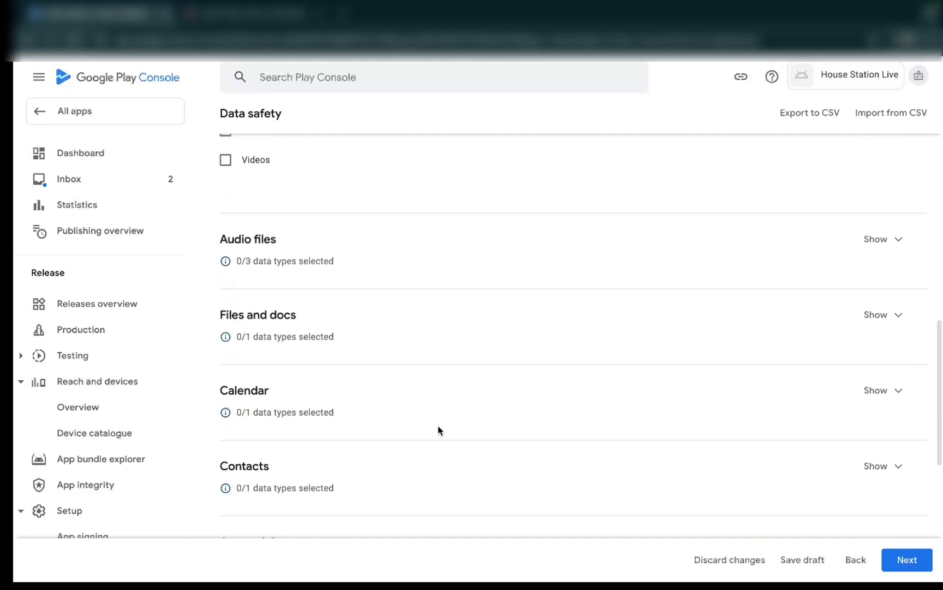
{"action": "scroll", "coordinate": [438, 430], "scroll_direction": "down", "scroll_amount": 1}
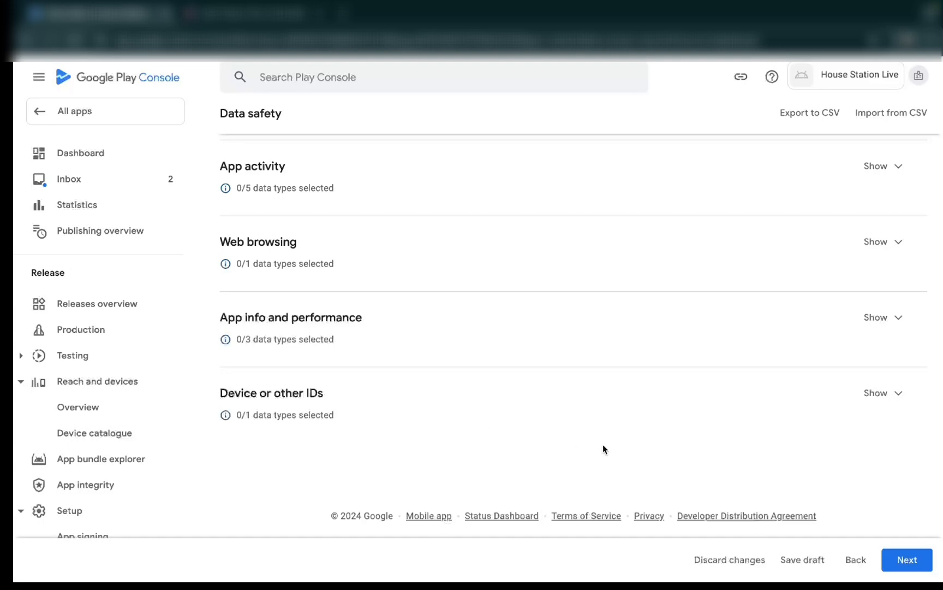
{"action": "left_click", "coordinate": [909, 559]}
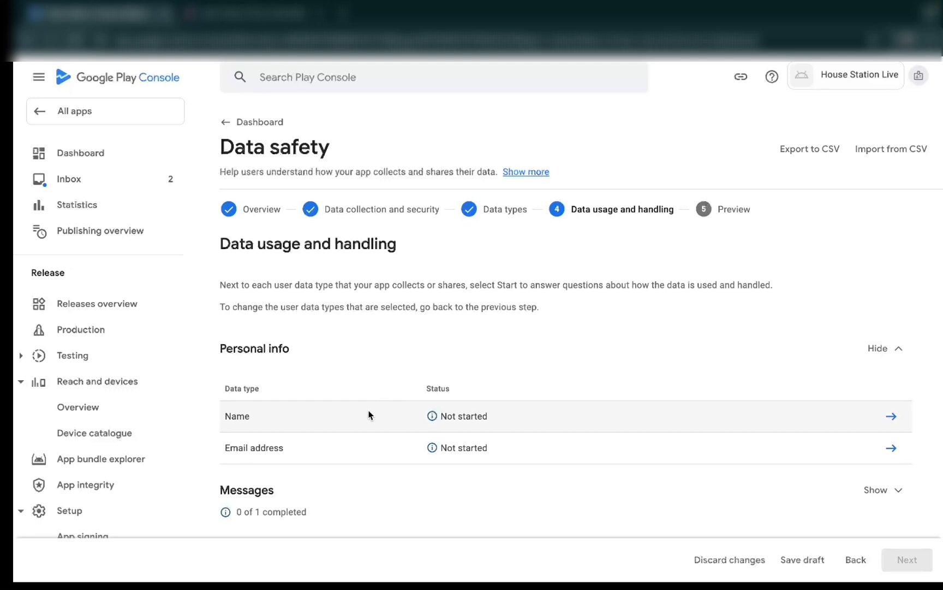
- Declare the Name data type as collected, processed ephemerally, and required for the app
{"action": "left_click", "coordinate": [892, 418]}
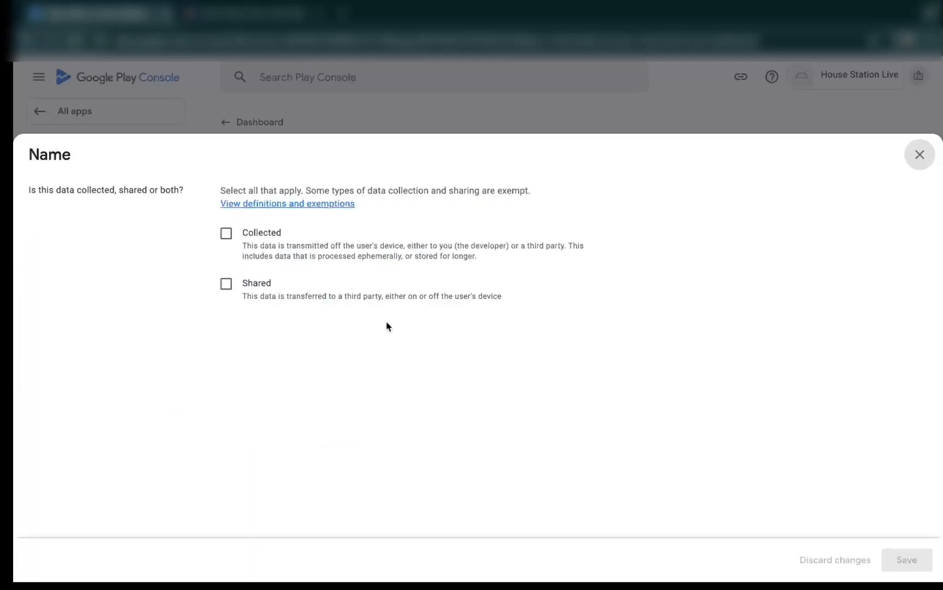
{"action": "left_click", "coordinate": [227, 233]}
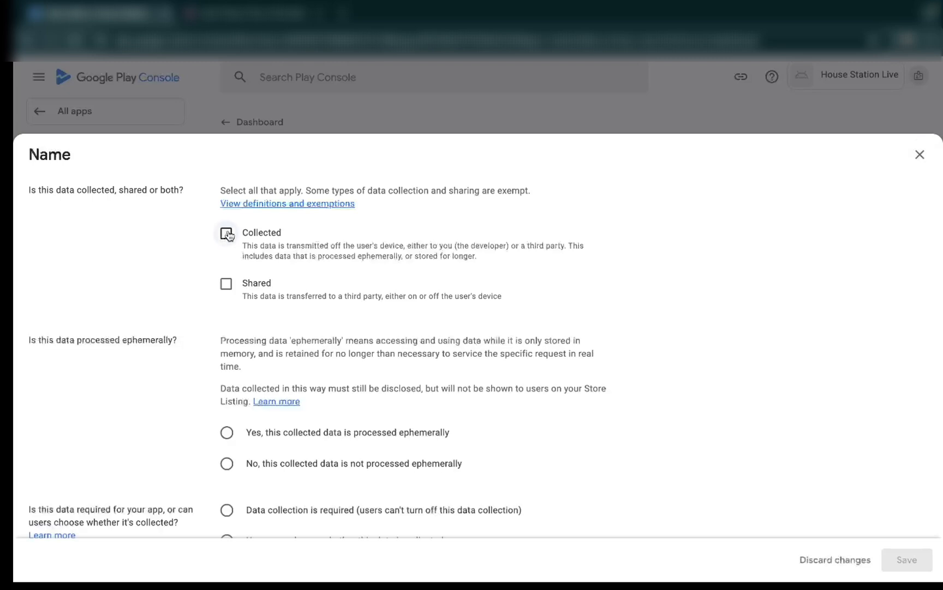
{"action": "scroll", "coordinate": [408, 355], "scroll_direction": "down", "scroll_amount": 2}
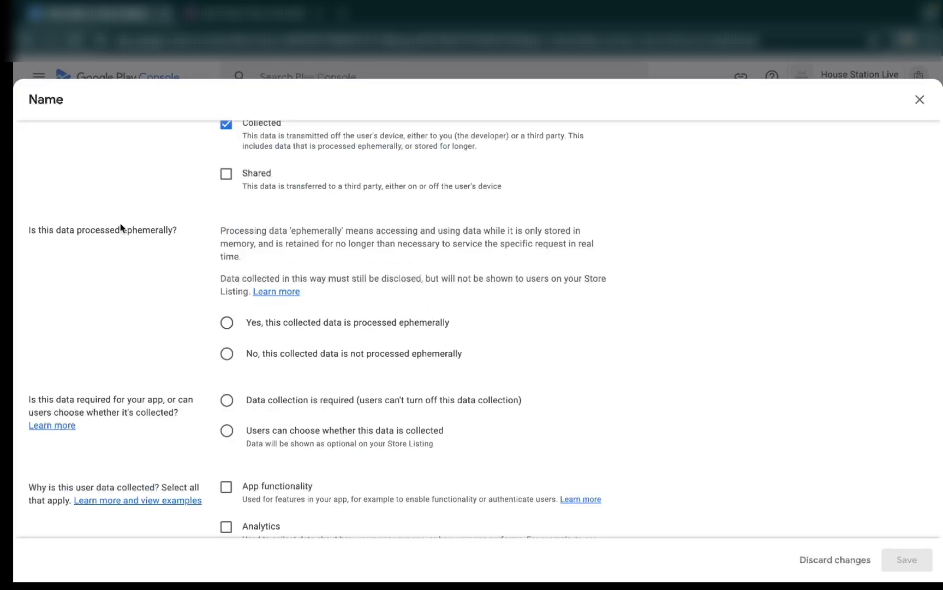
{"action": "left_click", "coordinate": [227, 322]}
{"action": "scroll", "coordinate": [482, 378], "scroll_direction": "down", "scroll_amount": 1}
{"action": "scroll", "coordinate": [483, 380], "scroll_direction": "down", "scroll_amount": 1}
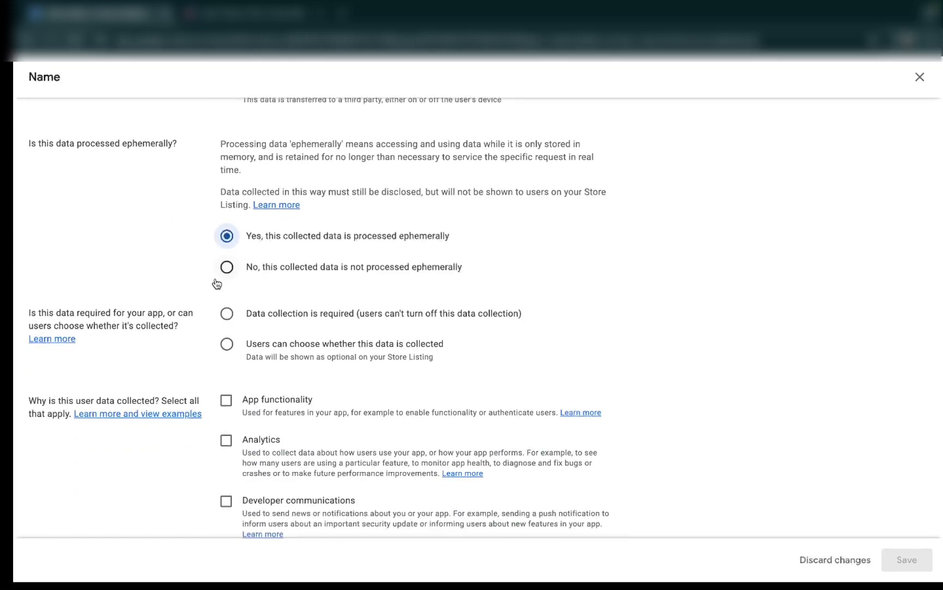
{"action": "left_click", "coordinate": [229, 315]}
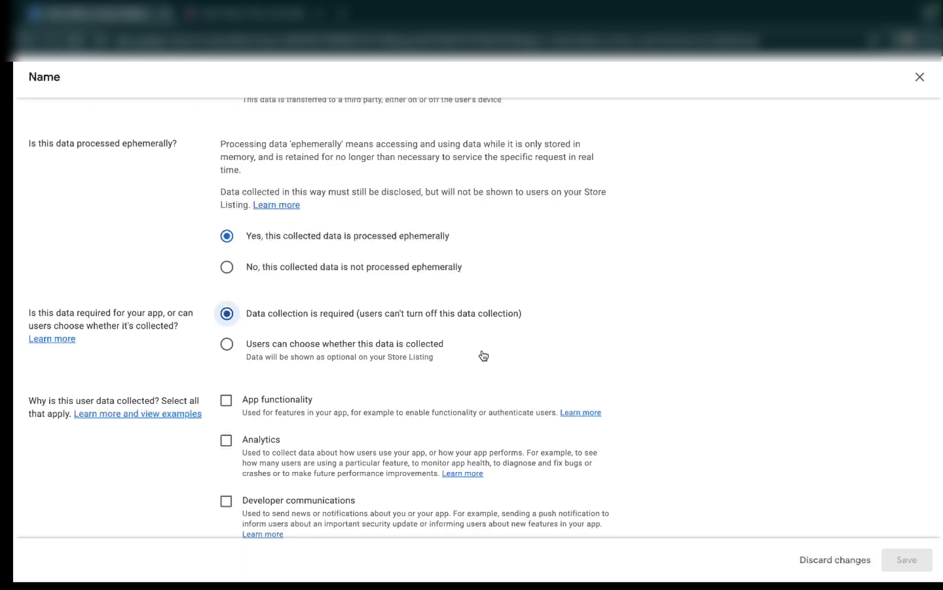
- Set App functionality as the only purpose for collecting the Name data and save the answers
{"action": "scroll", "coordinate": [483, 356], "scroll_direction": "down", "scroll_amount": 1}
{"action": "scroll", "coordinate": [482, 356], "scroll_direction": "up", "scroll_amount": 2}
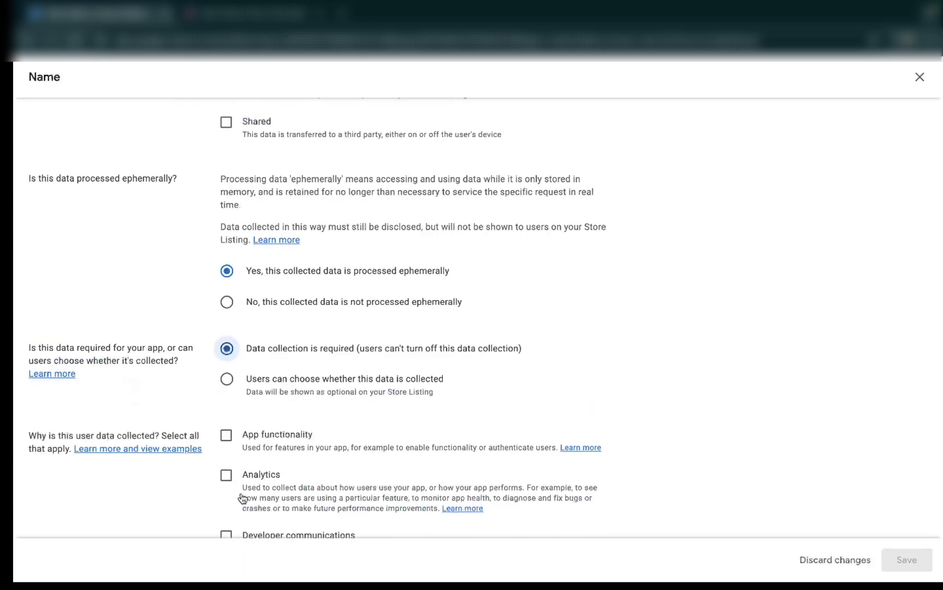
{"action": "scroll", "coordinate": [229, 450], "scroll_direction": "down", "scroll_amount": 2}
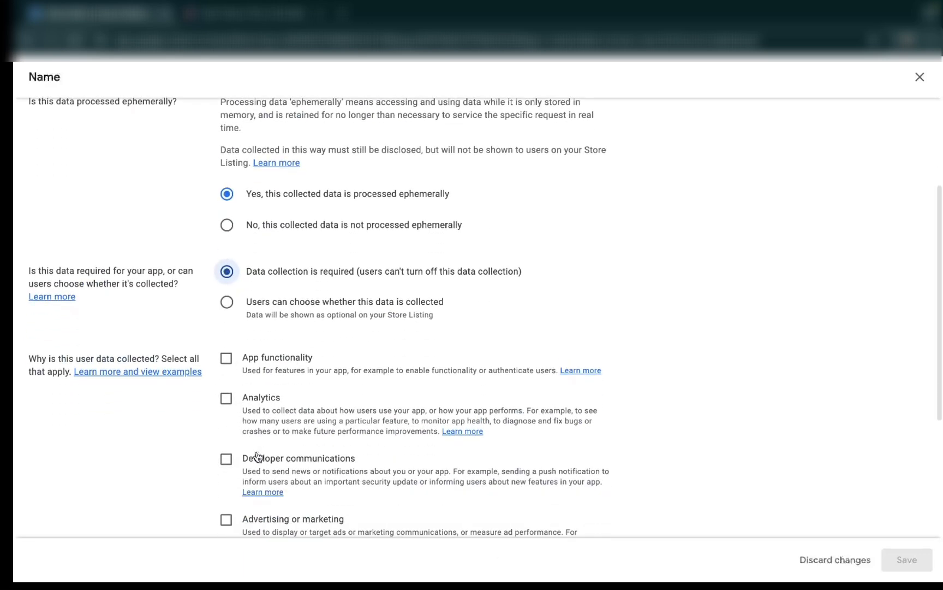
{"action": "left_click", "coordinate": [227, 358]}
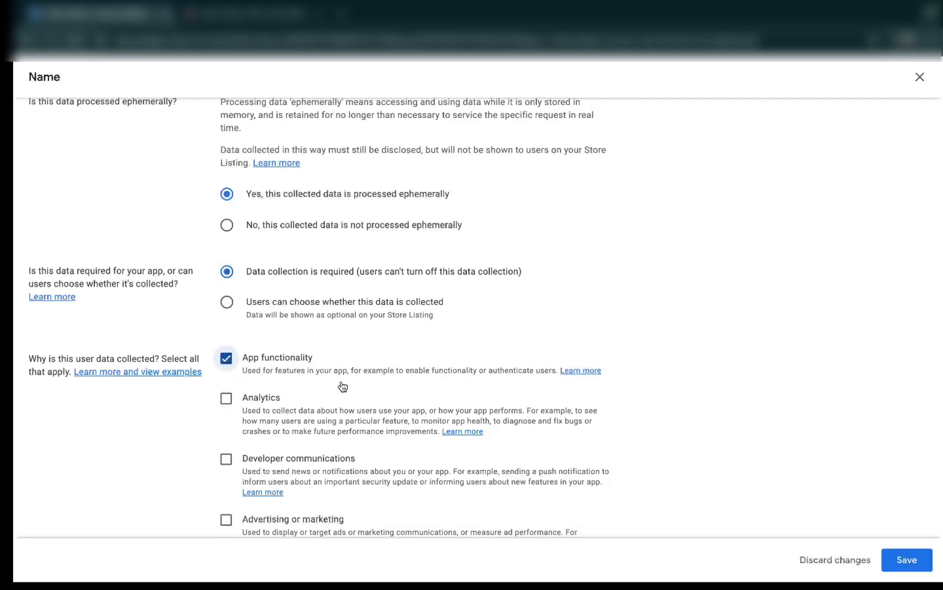
{"action": "scroll", "coordinate": [344, 387], "scroll_direction": "down", "scroll_amount": 3}
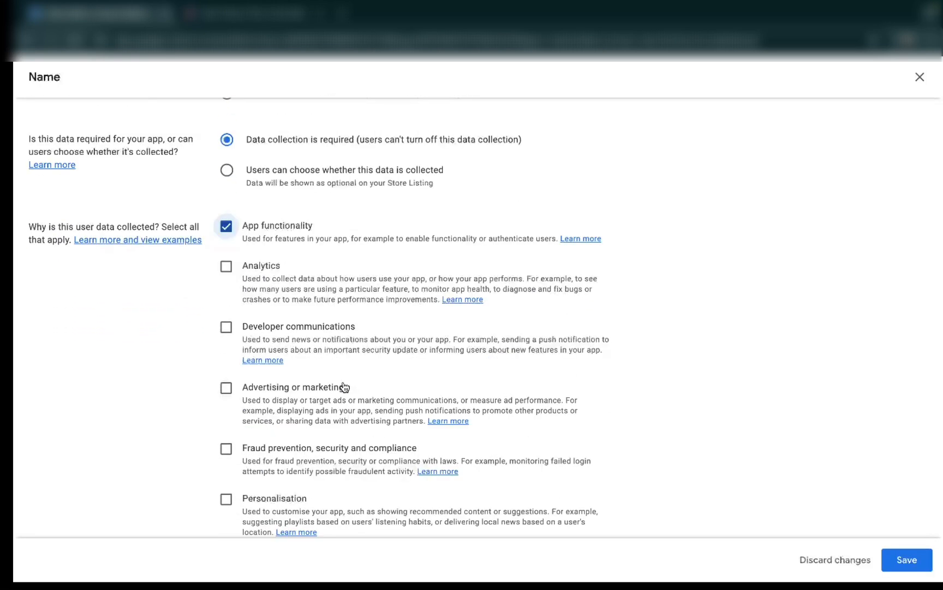
{"action": "scroll", "coordinate": [345, 387], "scroll_direction": "down", "scroll_amount": 2}
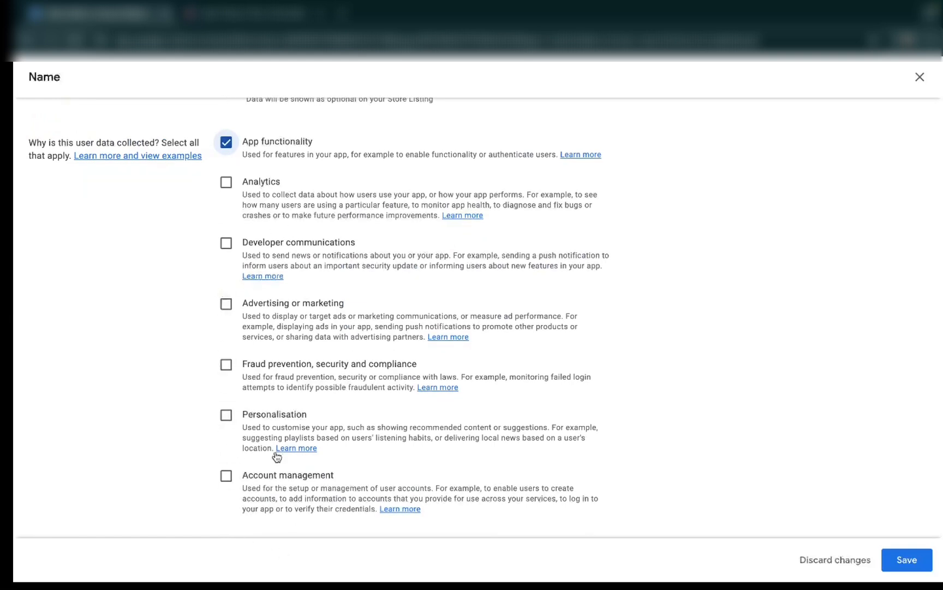
{"action": "left_click", "coordinate": [901, 560]}
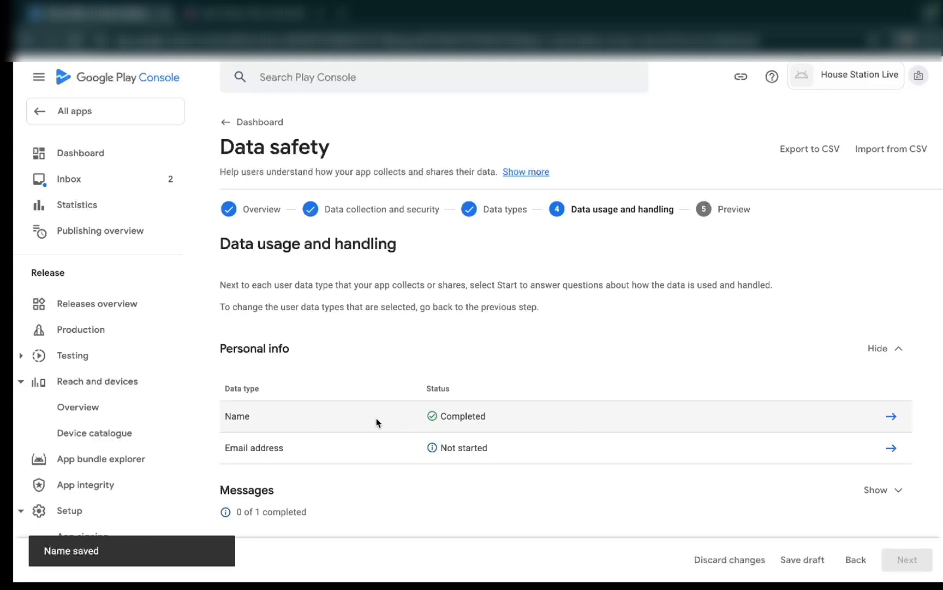
- Declare the Email address data type as collected, processed ephemerally, and required for the app
{"action": "left_click", "coordinate": [892, 448]}
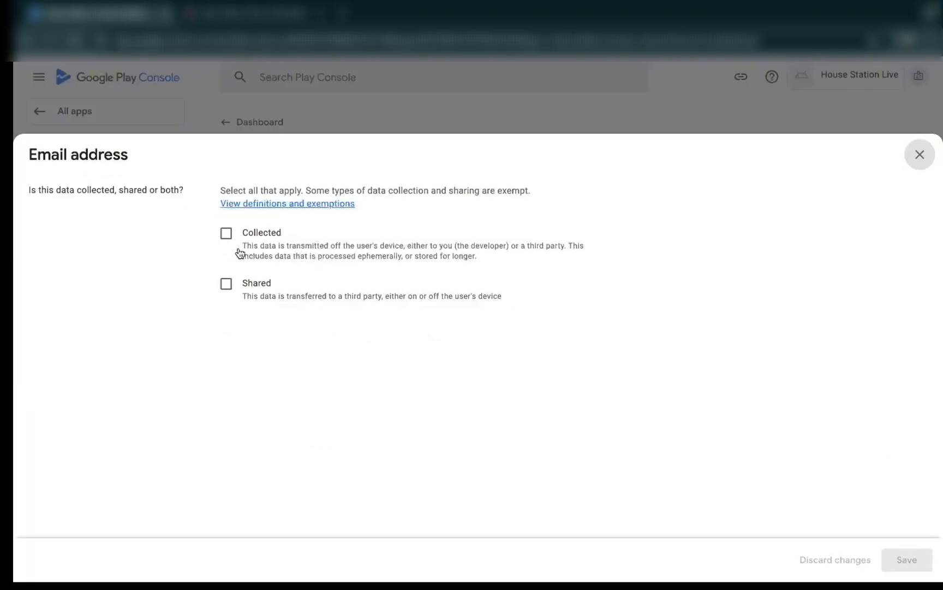
{"action": "left_click", "coordinate": [226, 233]}
{"action": "scroll", "coordinate": [379, 413], "scroll_direction": "down", "scroll_amount": 3}
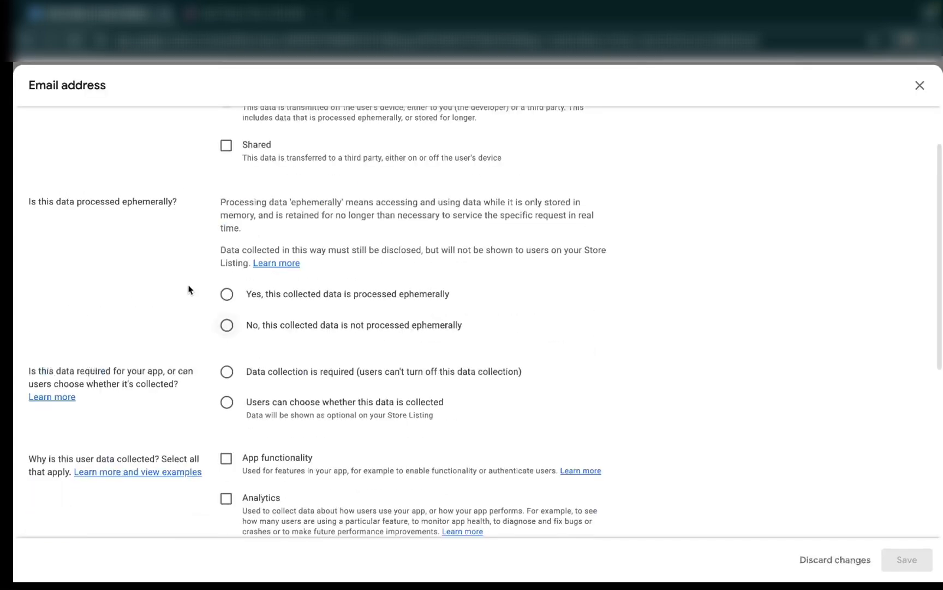
{"action": "left_click", "coordinate": [226, 294]}
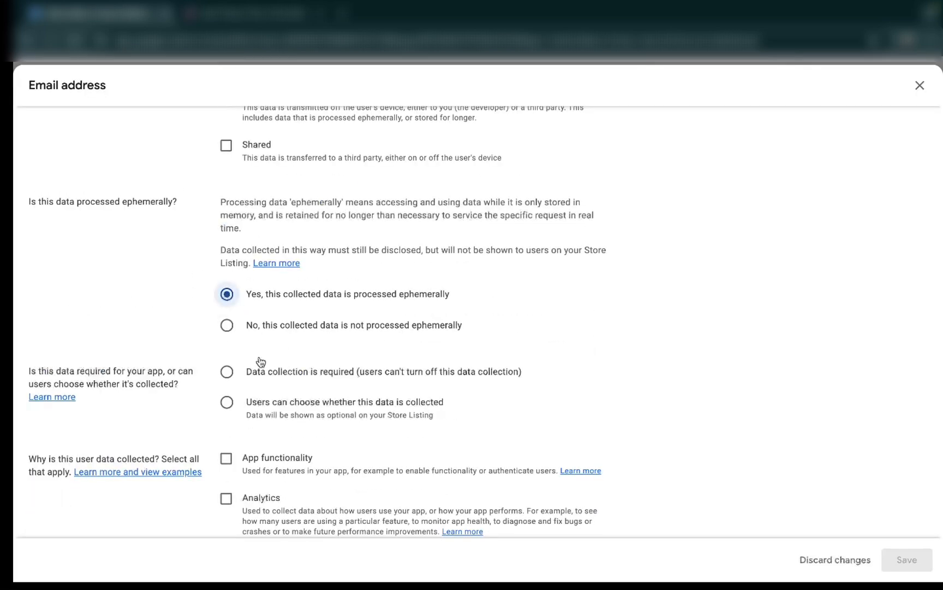
{"action": "left_click", "coordinate": [227, 371]}
- Set App functionality as the only purpose for collecting the Email address data and save the answers
{"action": "scroll", "coordinate": [362, 437], "scroll_direction": "down", "scroll_amount": 5}
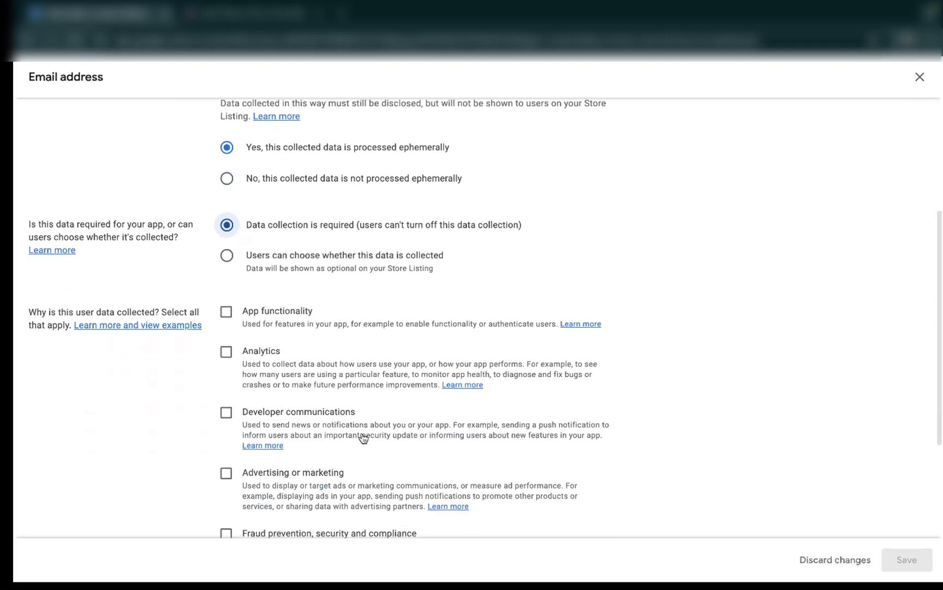
{"action": "left_click", "coordinate": [226, 269]}
{"action": "scroll", "coordinate": [535, 464], "scroll_direction": "down", "scroll_amount": 3}
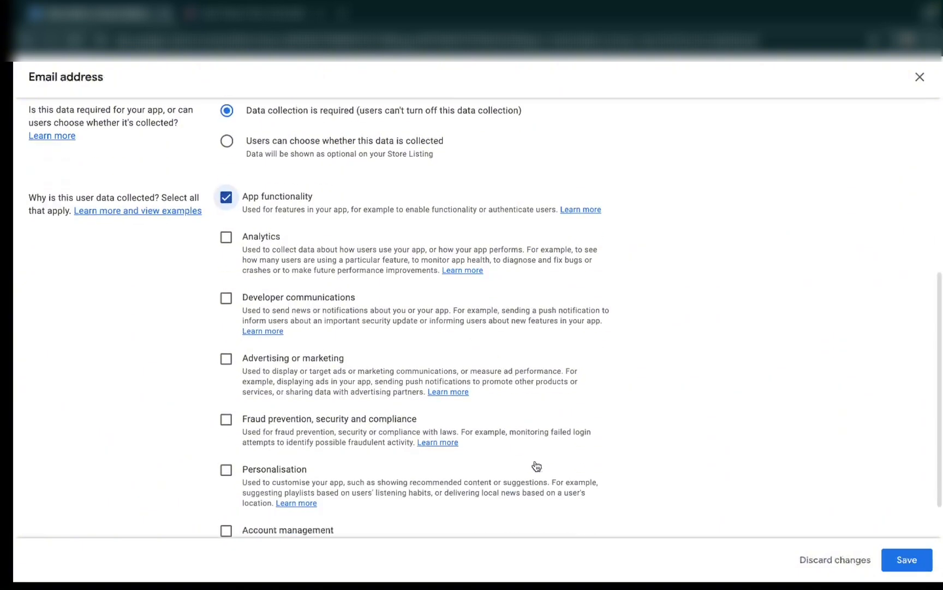
{"action": "left_click", "coordinate": [906, 560]}
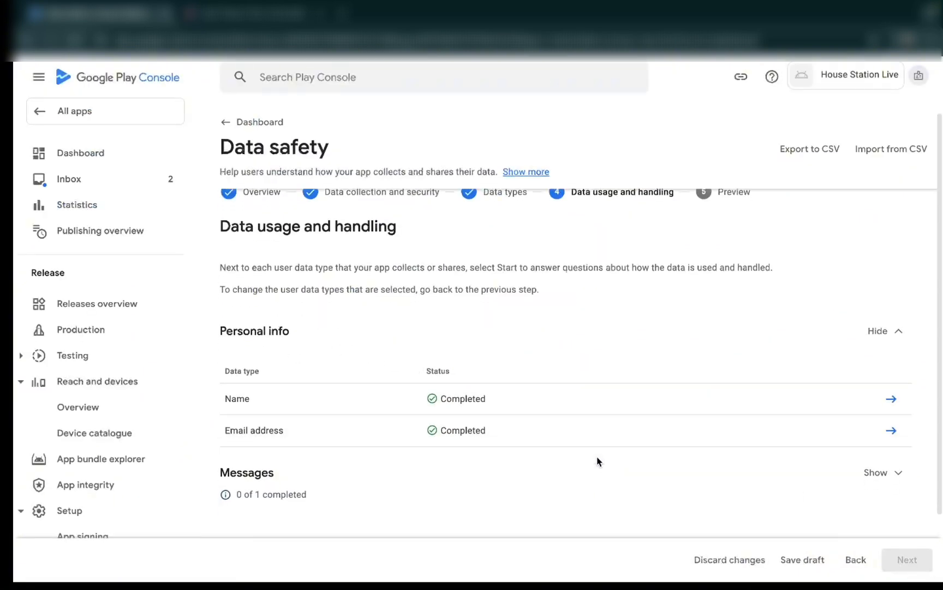
- Declare the Emails data type under Messages as collected, processed ephemerally, and required for the app
{"action": "scroll", "coordinate": [598, 459], "scroll_direction": "down", "scroll_amount": 2}
{"action": "left_click", "coordinate": [898, 415]}
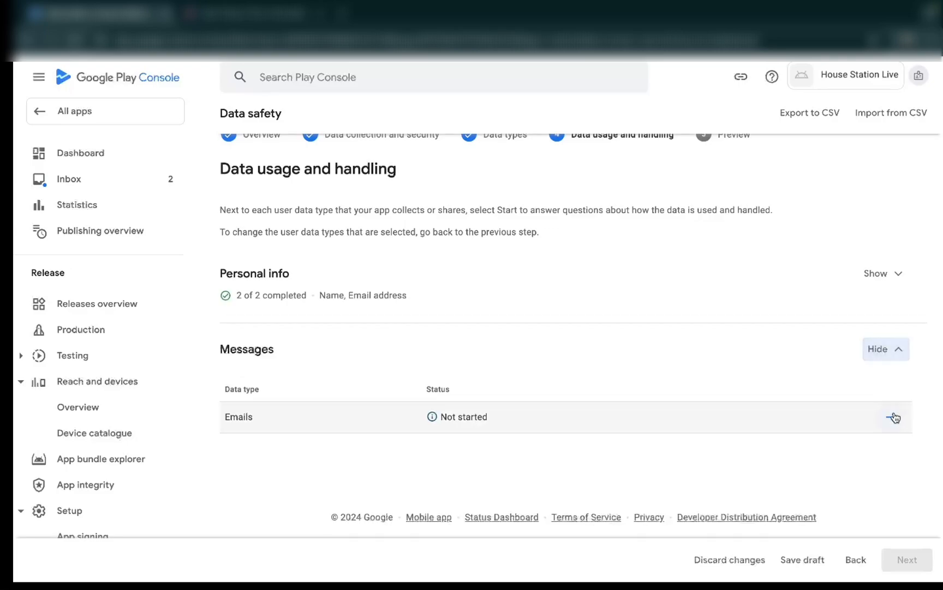
{"action": "left_click", "coordinate": [892, 418]}
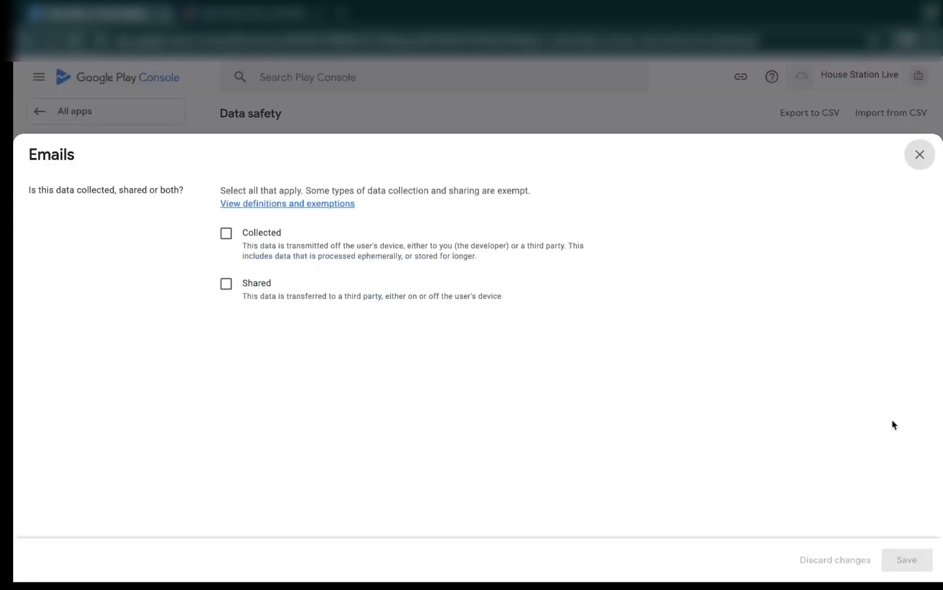
{"action": "left_click", "coordinate": [226, 235]}
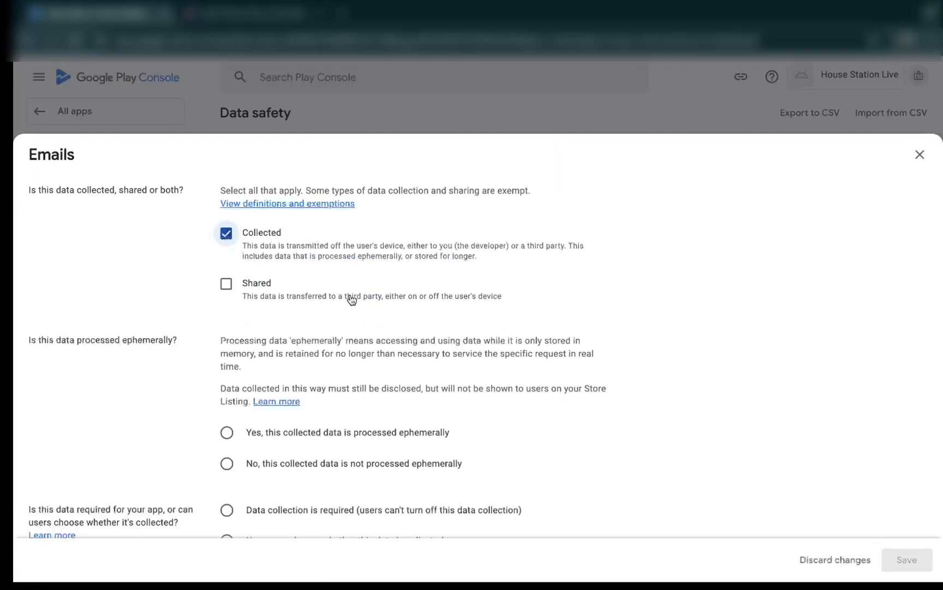
{"action": "left_click", "coordinate": [226, 432]}
{"action": "scroll", "coordinate": [387, 418], "scroll_direction": "down", "scroll_amount": 3}
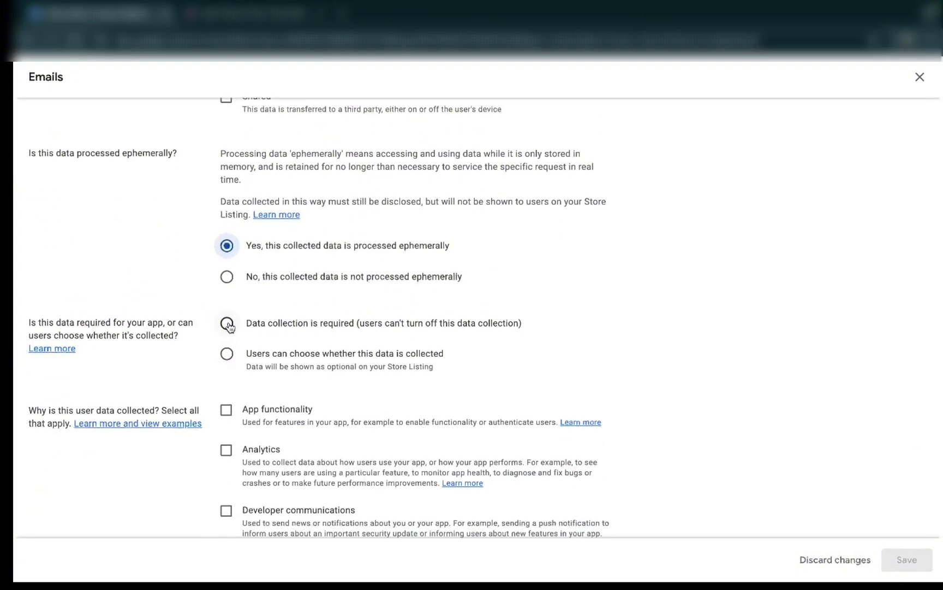
{"action": "left_click", "coordinate": [228, 324]}
- Set App functionality as the only purpose for collecting the Emails data and save the answers
{"action": "scroll", "coordinate": [442, 410], "scroll_direction": "down", "scroll_amount": 1}
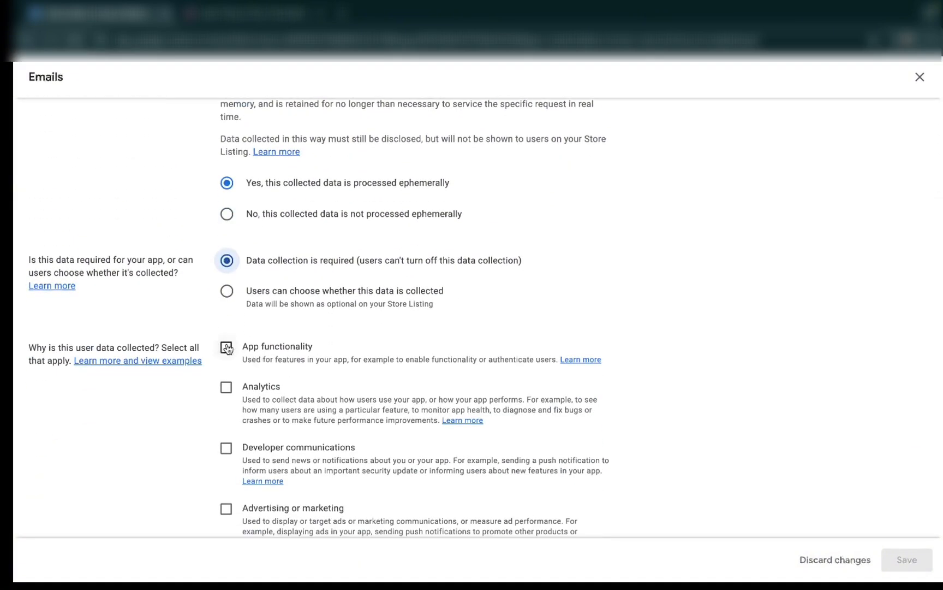
{"action": "left_click", "coordinate": [227, 348]}
{"action": "scroll", "coordinate": [517, 446], "scroll_direction": "down", "scroll_amount": 3}
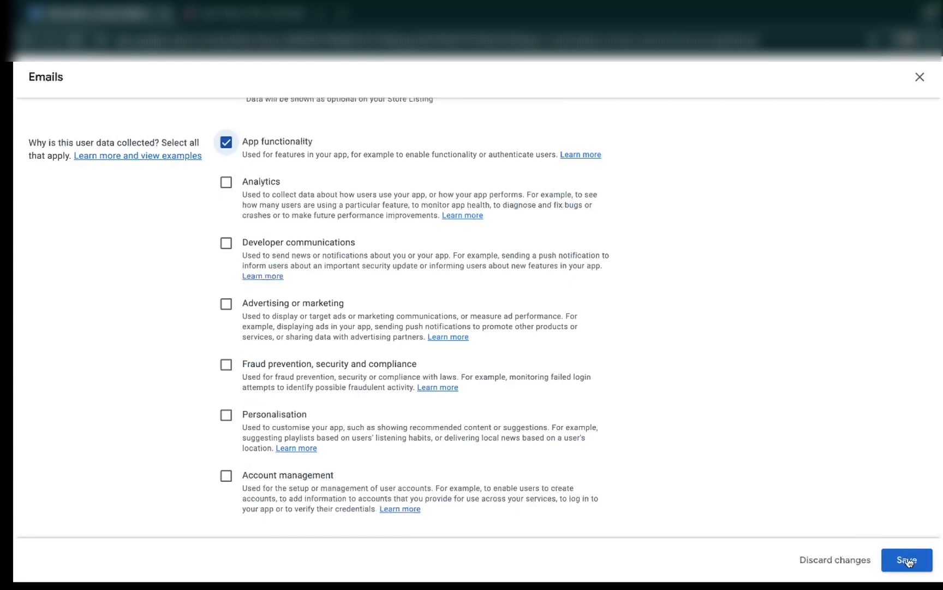
{"action": "left_click", "coordinate": [906, 561]}
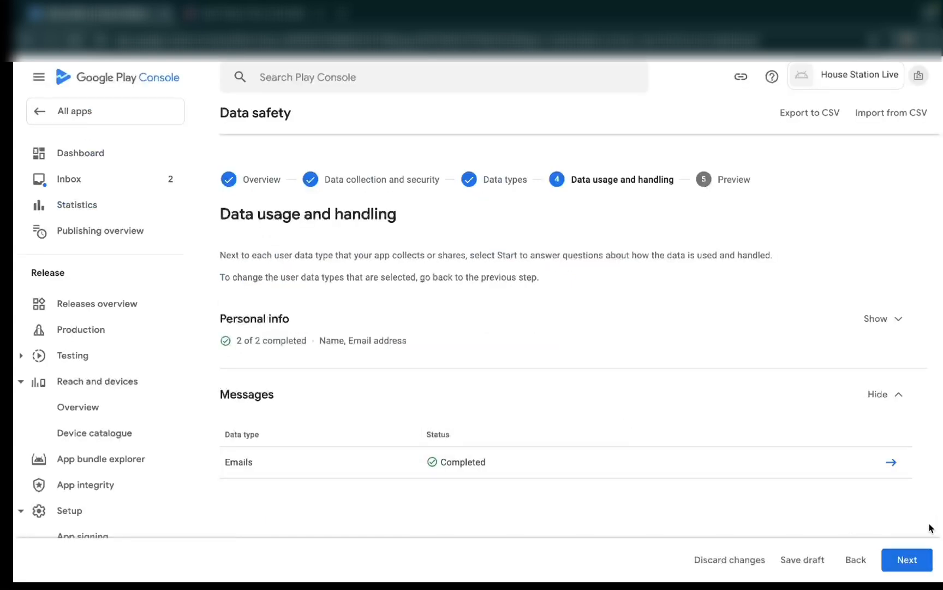
- Continue to the Store Listing preview, check the data safety summary, and save the Data safety form
{"action": "left_click", "coordinate": [907, 559]}
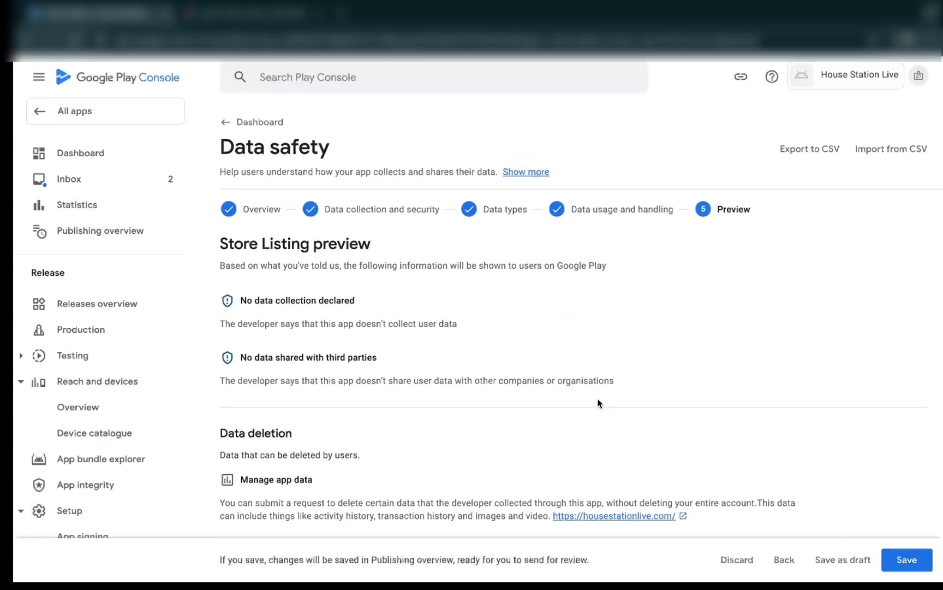
{"action": "scroll", "coordinate": [468, 387], "scroll_direction": "down", "scroll_amount": 3}
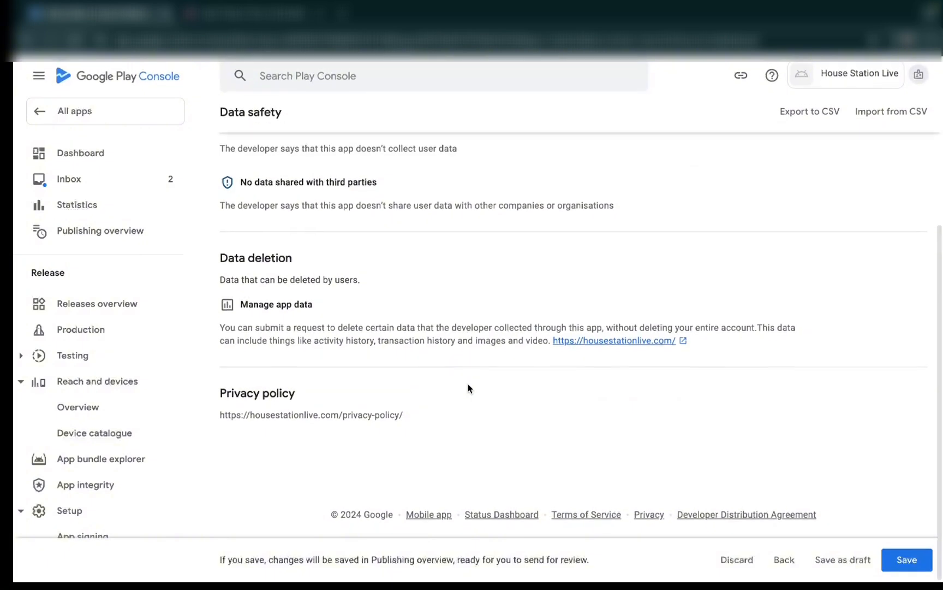
{"action": "scroll", "coordinate": [306, 272], "scroll_direction": "up", "scroll_amount": 3}
{"action": "scroll", "coordinate": [306, 272], "scroll_direction": "down", "scroll_amount": 3}
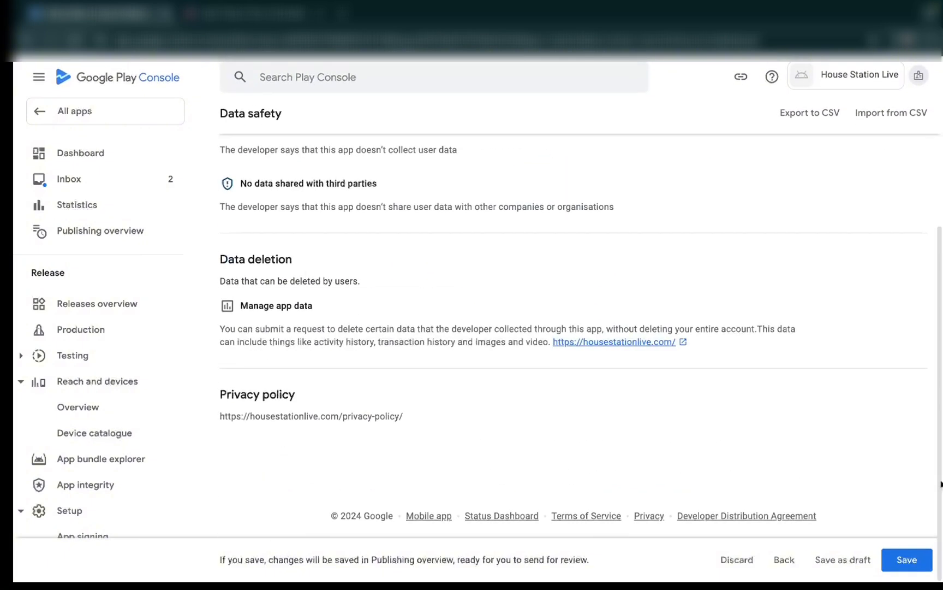
{"action": "left_click", "coordinate": [901, 560]}
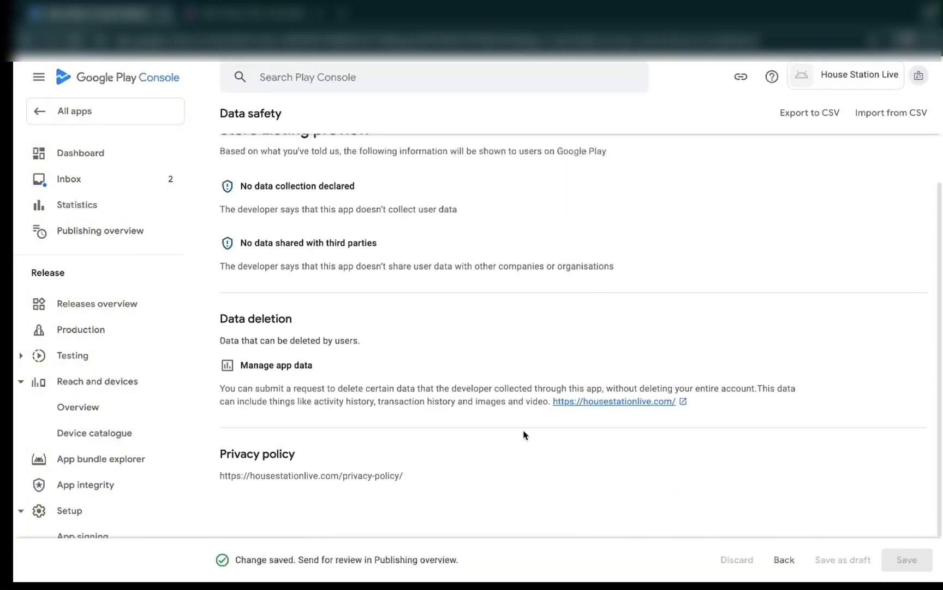
- Return to the dashboard, open the Government apps task, answer No to being a government app, and save
{"action": "left_click", "coordinate": [225, 122]}
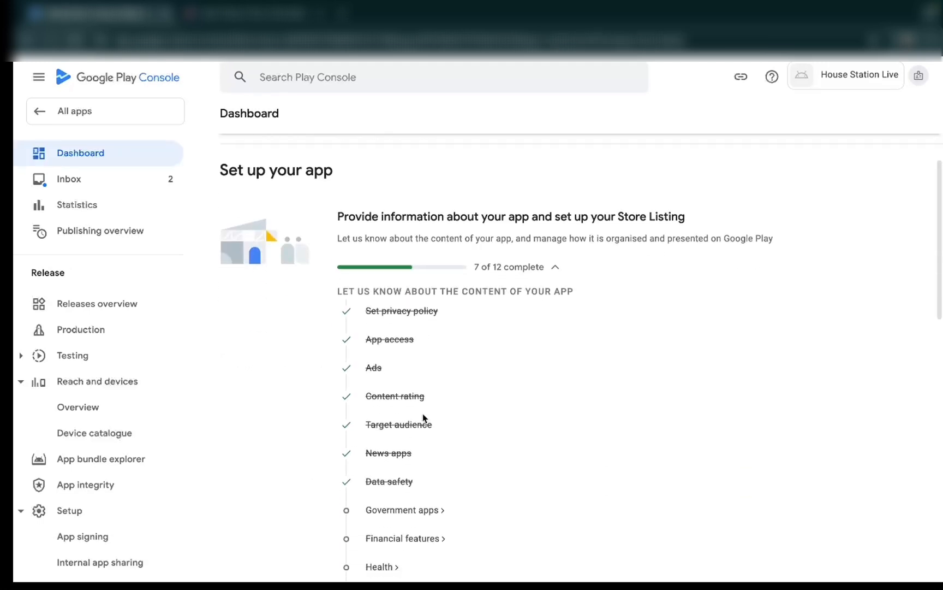
{"action": "scroll", "coordinate": [422, 413], "scroll_direction": "down", "scroll_amount": 2}
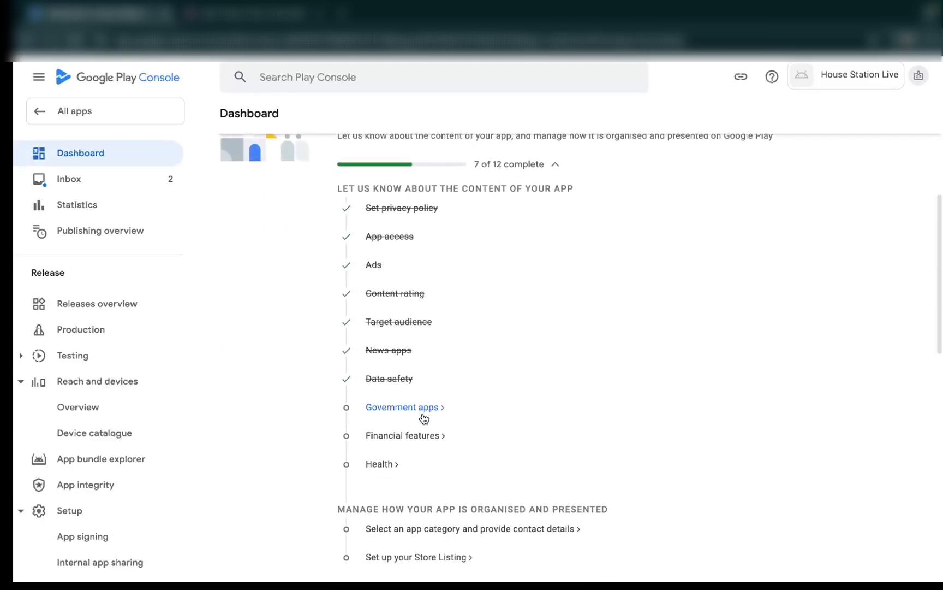
{"action": "left_click", "coordinate": [391, 410]}
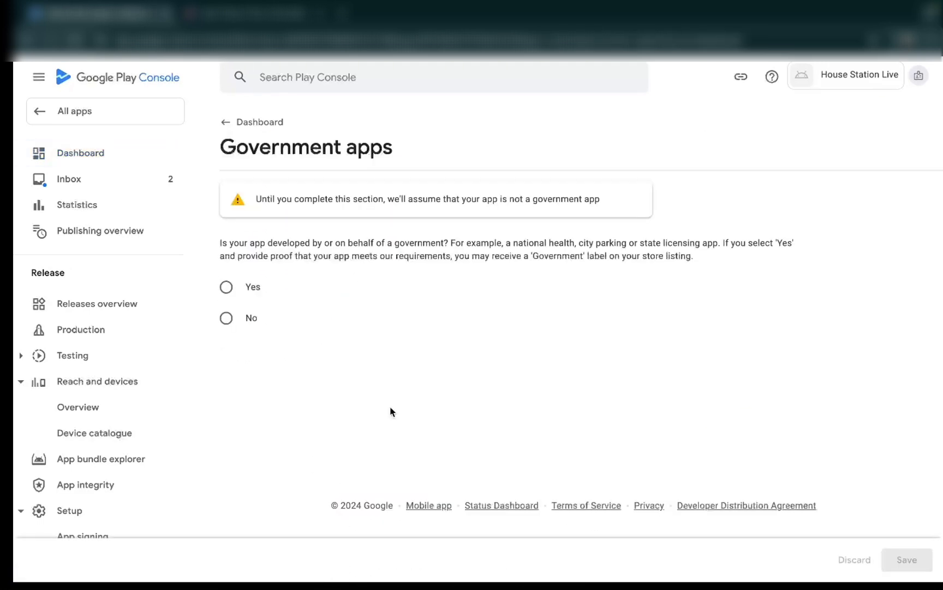
{"action": "left_click", "coordinate": [227, 320]}
{"action": "left_click", "coordinate": [907, 559]}
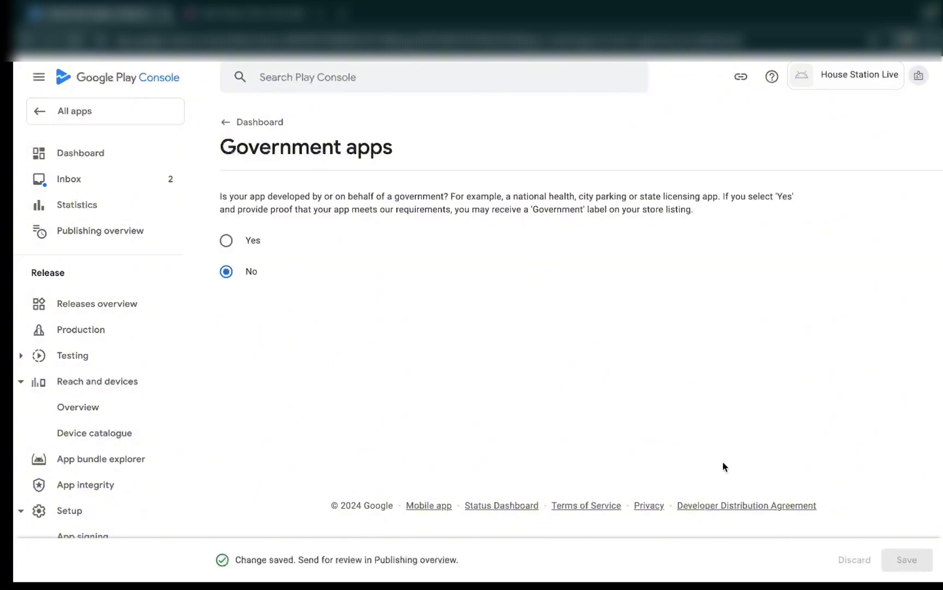
- Open the Financial features task from the dashboard, declare that the app doesn't provide any financial features, and save the declaration
{"action": "left_click", "coordinate": [226, 124]}
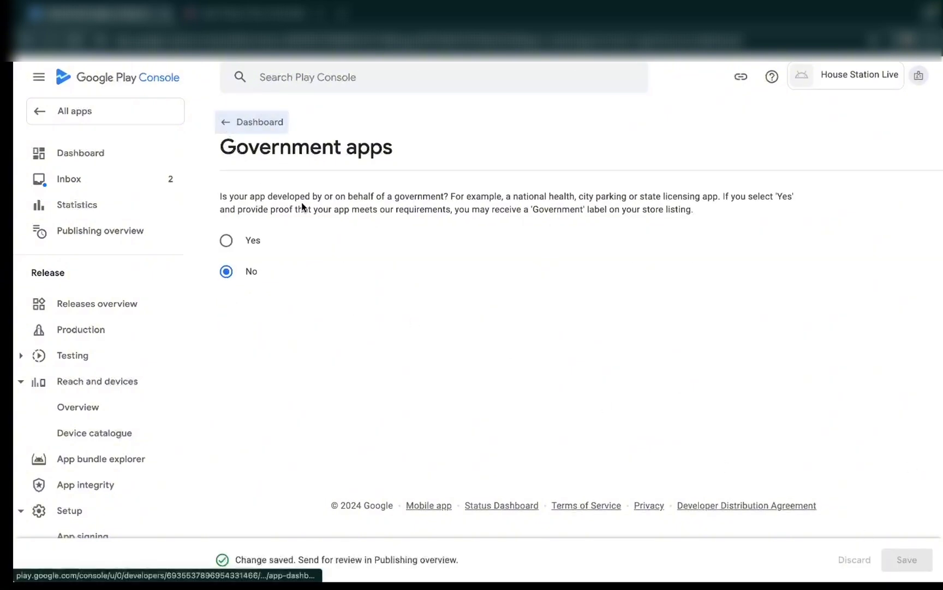
{"action": "left_click", "coordinate": [409, 419]}
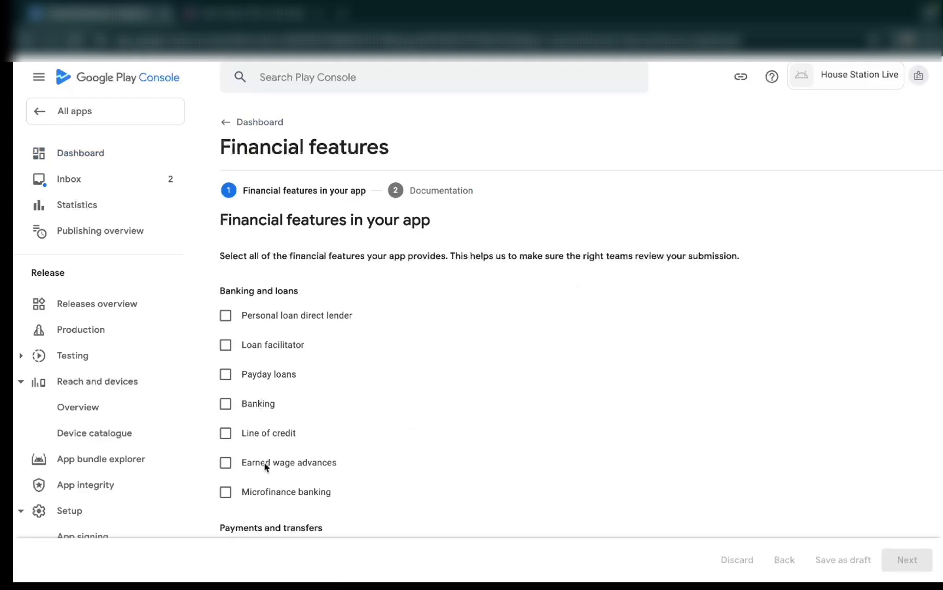
{"action": "scroll", "coordinate": [279, 448], "scroll_direction": "down", "scroll_amount": 10}
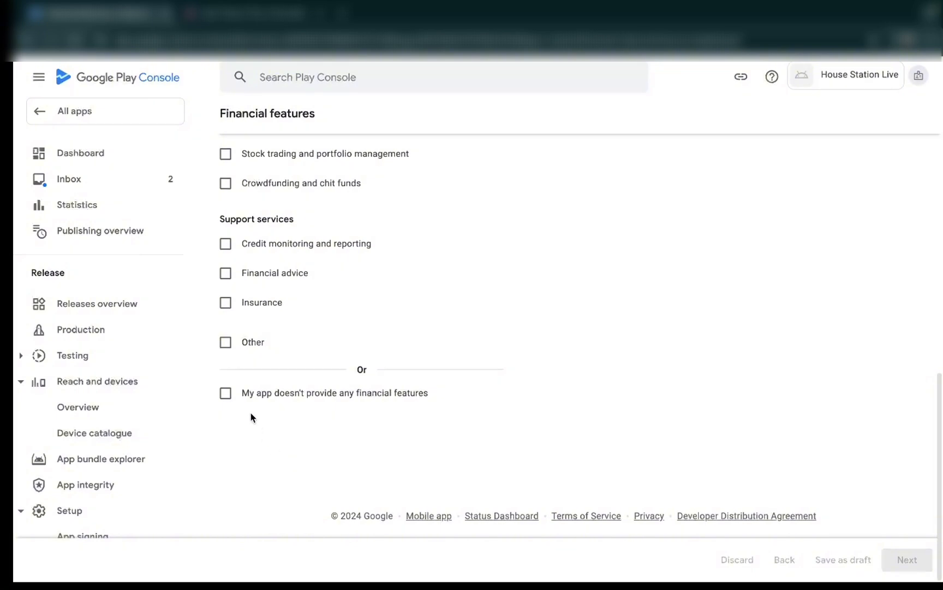
{"action": "left_click", "coordinate": [225, 394]}
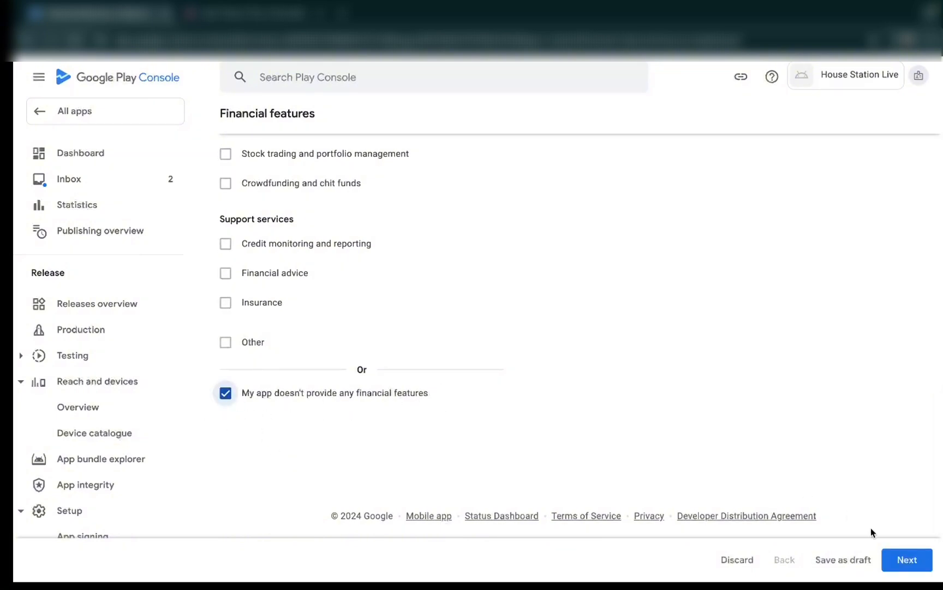
{"action": "left_click", "coordinate": [900, 559]}
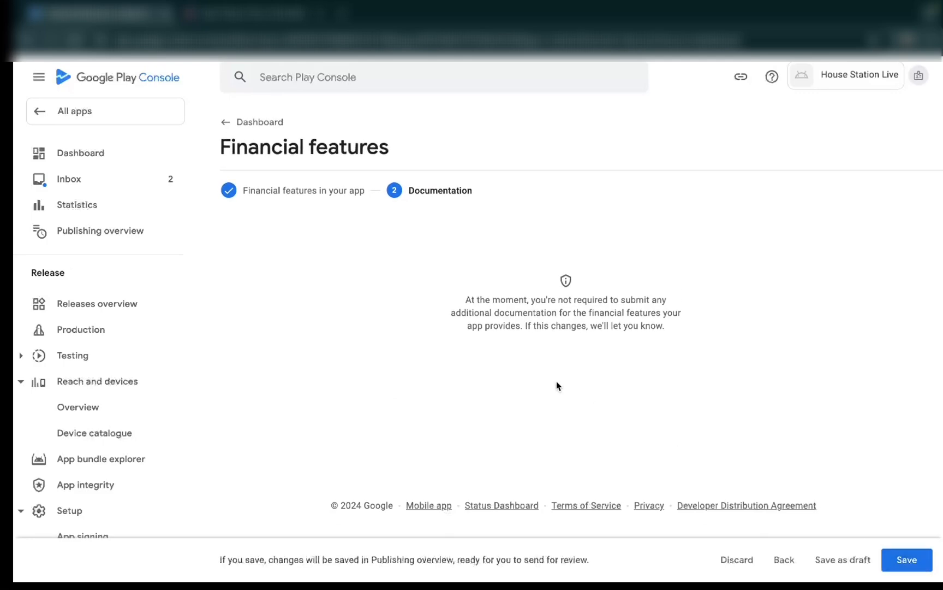
{"action": "left_click", "coordinate": [905, 558]}
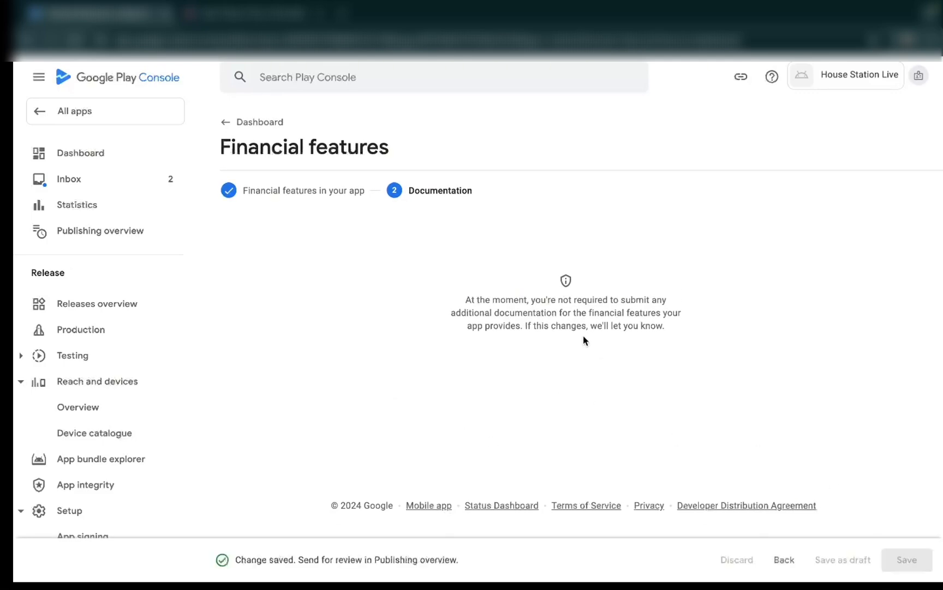
- Return to the dashboard, open the Health task, declare that the app does not have any health features, and save
{"action": "left_click", "coordinate": [231, 121]}
{"action": "scroll", "coordinate": [445, 428], "scroll_direction": "down", "scroll_amount": 8}
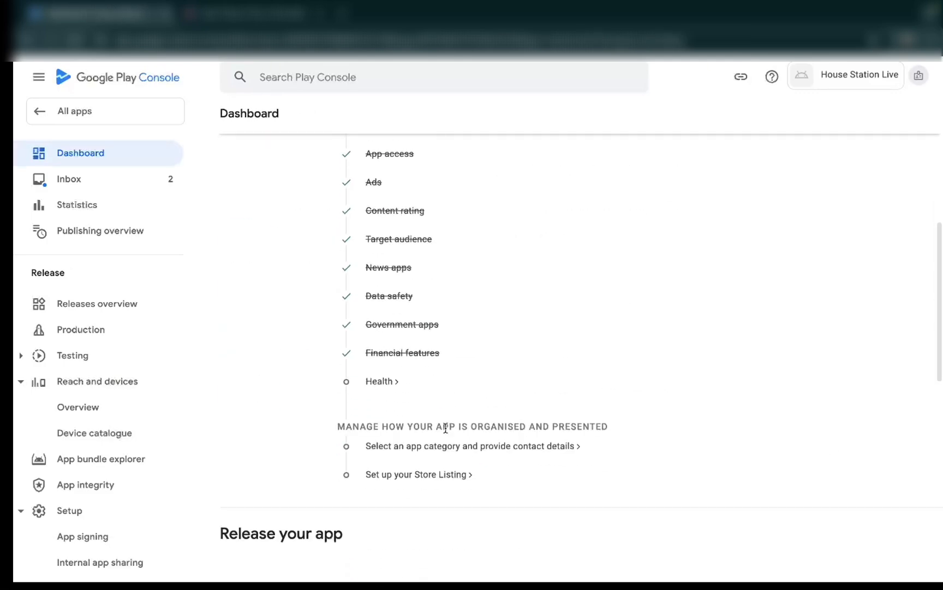
{"action": "left_click", "coordinate": [382, 318]}
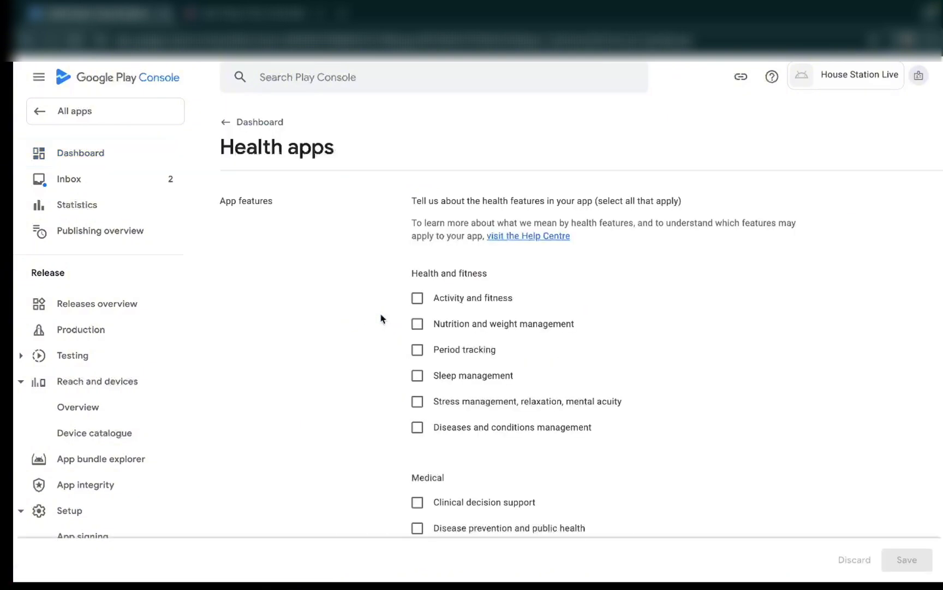
{"action": "scroll", "coordinate": [509, 445], "scroll_direction": "down", "scroll_amount": 6}
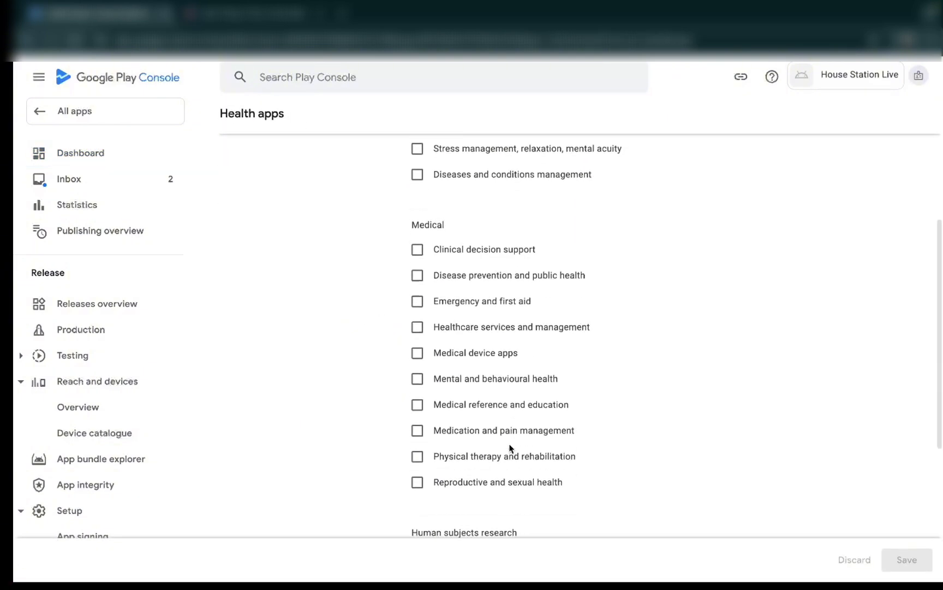
{"action": "scroll", "coordinate": [509, 445], "scroll_direction": "down", "scroll_amount": 3}
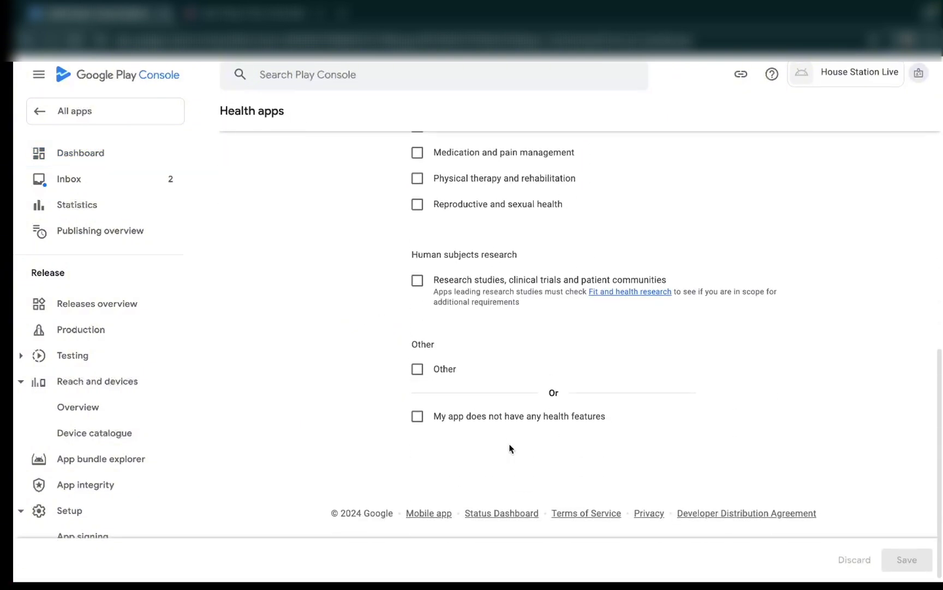
{"action": "left_click", "coordinate": [418, 419]}
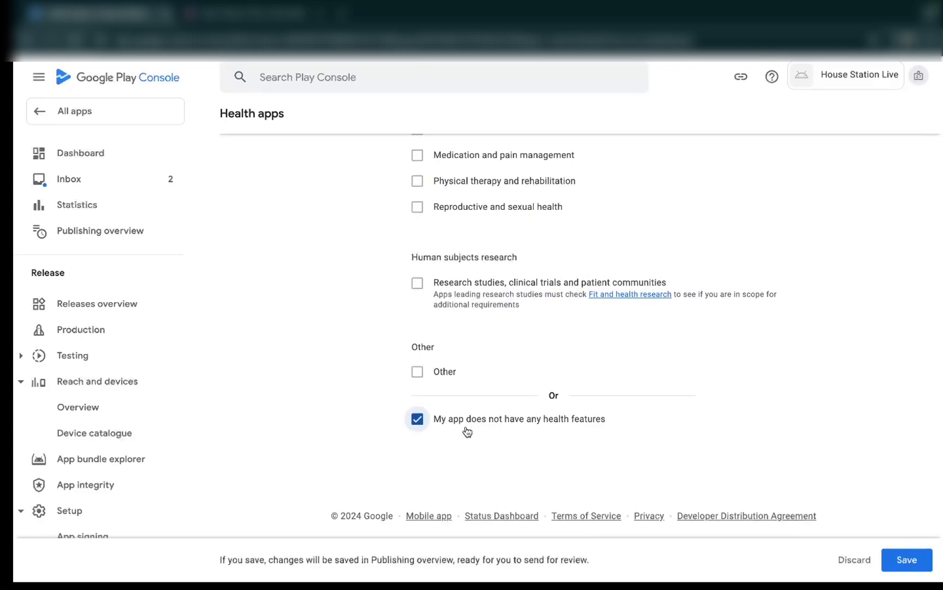
{"action": "left_click", "coordinate": [903, 560]}
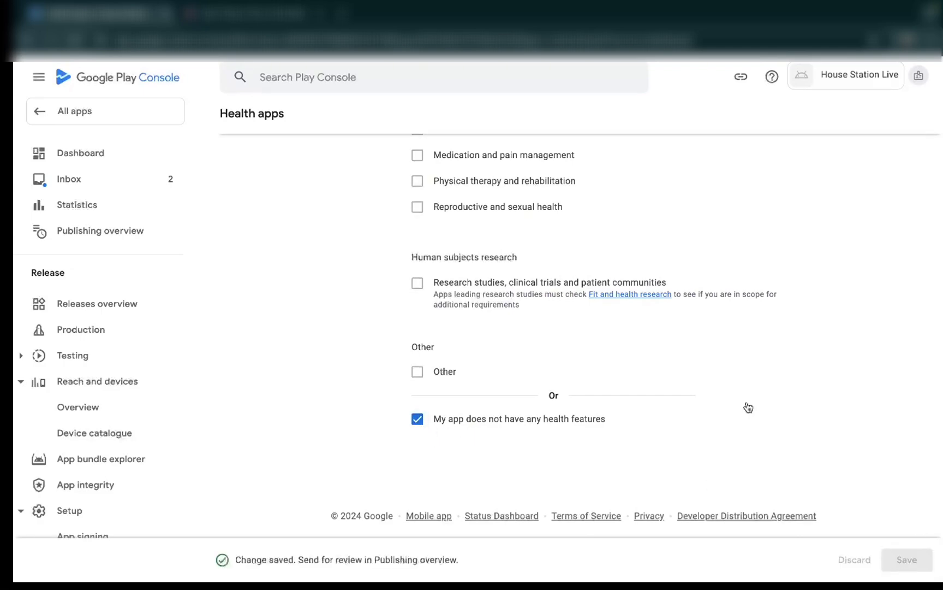
- Open the app category and contact details task from the dashboard, set the app's category to Entertainment, and save it
{"action": "left_click", "coordinate": [80, 153]}
{"action": "scroll", "coordinate": [437, 491], "scroll_direction": "down", "scroll_amount": 6}
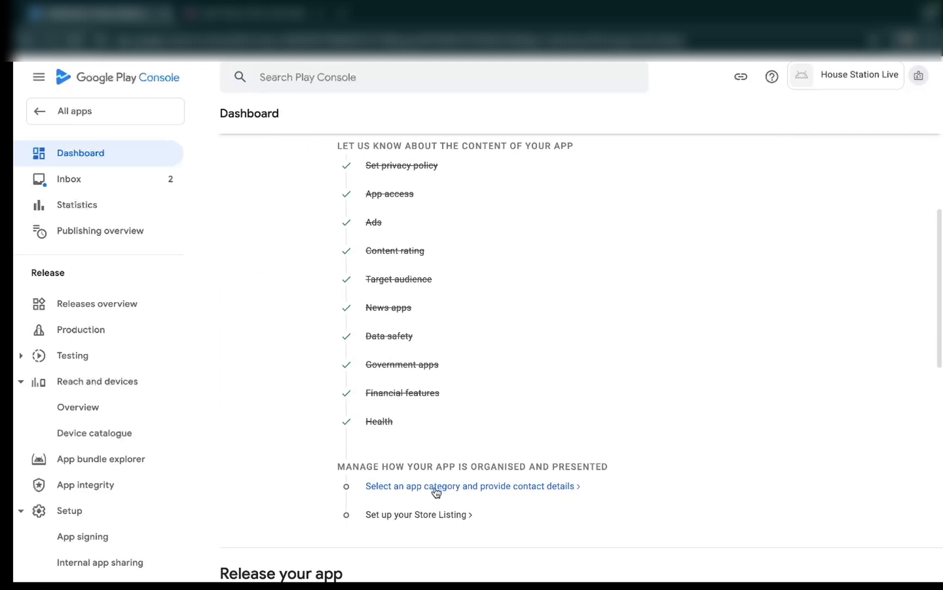
{"action": "scroll", "coordinate": [431, 393], "scroll_direction": "down", "scroll_amount": 1}
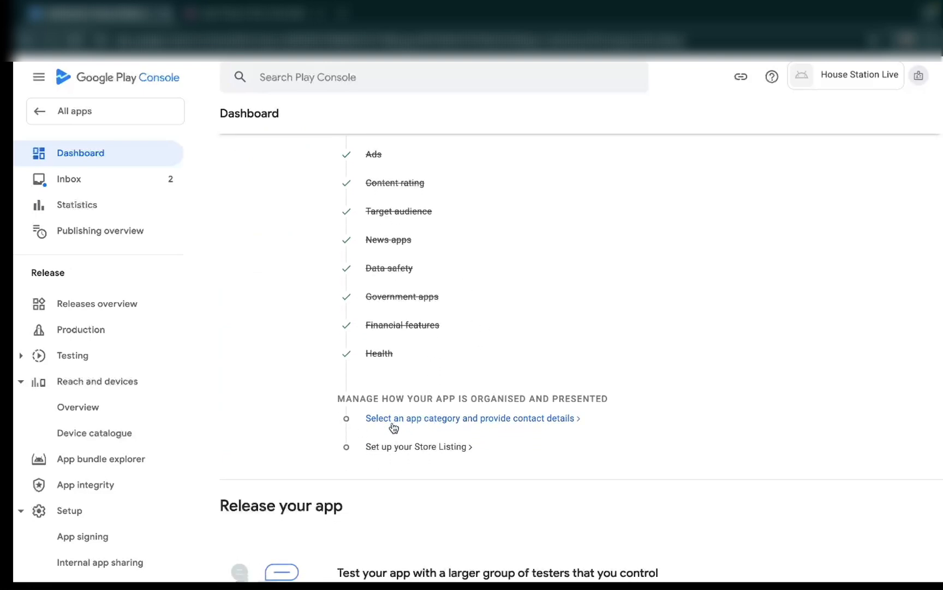
{"action": "left_click", "coordinate": [479, 419]}
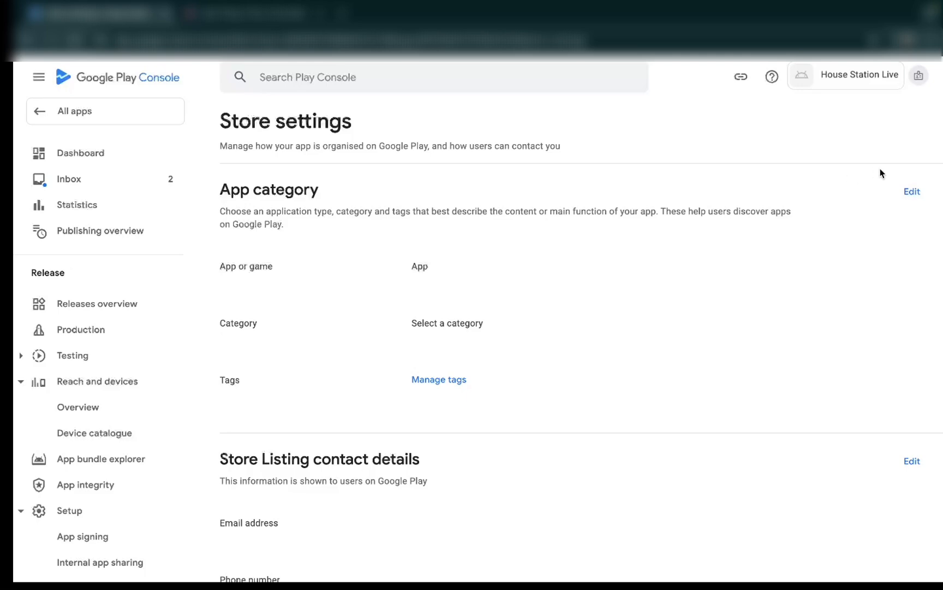
{"action": "left_click", "coordinate": [910, 191]}
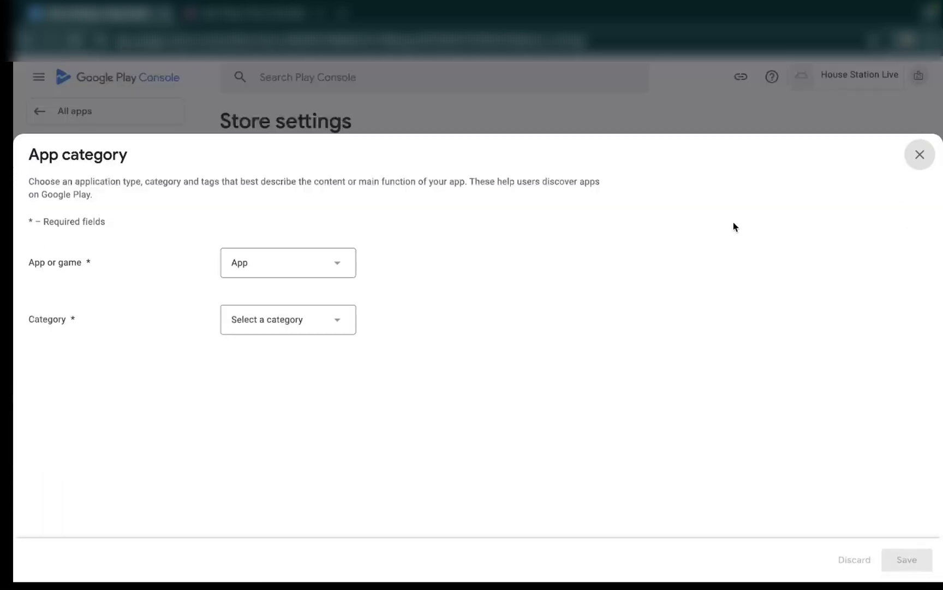
{"action": "left_click", "coordinate": [343, 265]}
{"action": "left_click", "coordinate": [343, 266]}
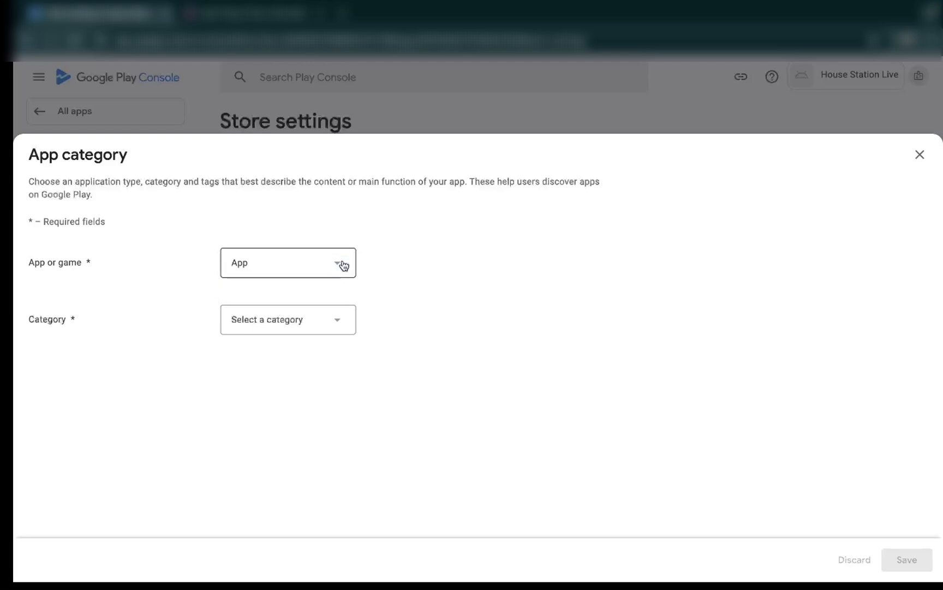
{"action": "left_click", "coordinate": [344, 329]}
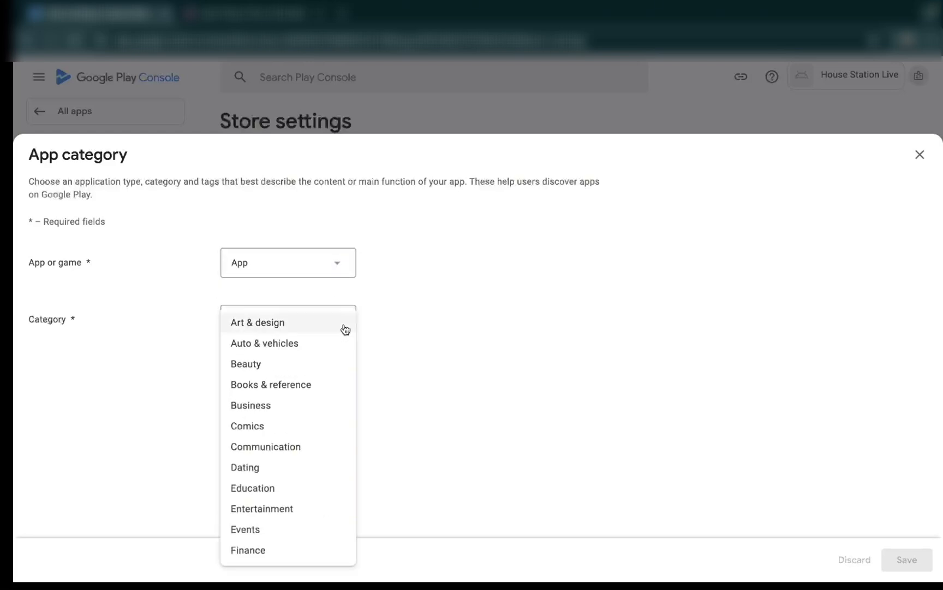
{"action": "left_click", "coordinate": [272, 510]}
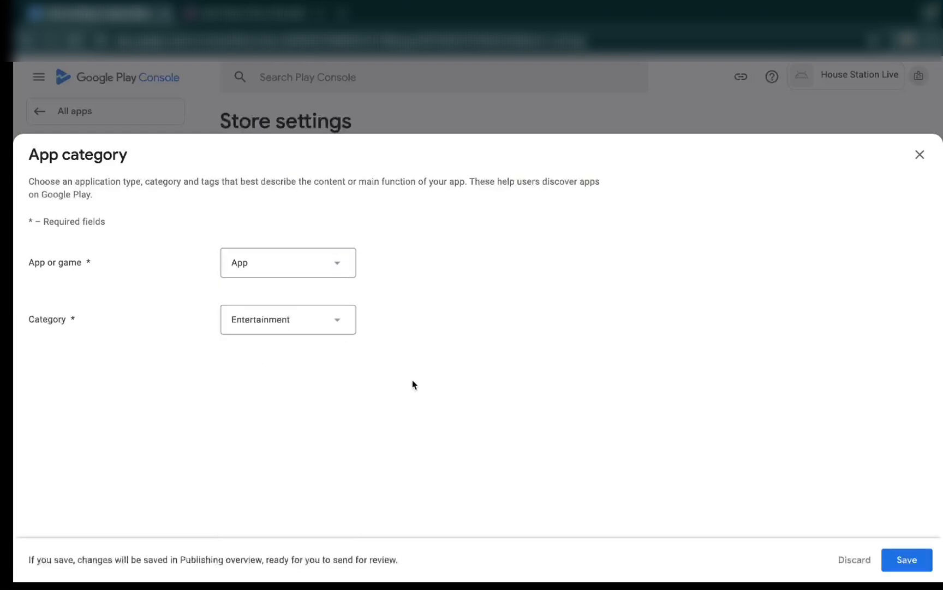
{"action": "left_click", "coordinate": [905, 558]}
{"action": "left_click", "coordinate": [920, 155]}
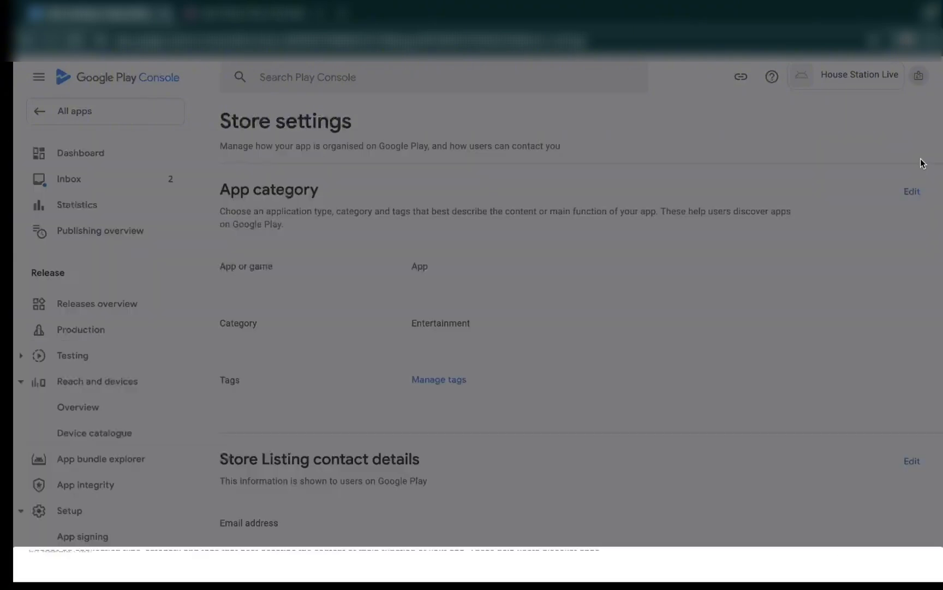
- Find and select the Entertainment and Radio tags for the app and apply them
{"action": "scroll", "coordinate": [470, 386], "scroll_direction": "down", "scroll_amount": 1}
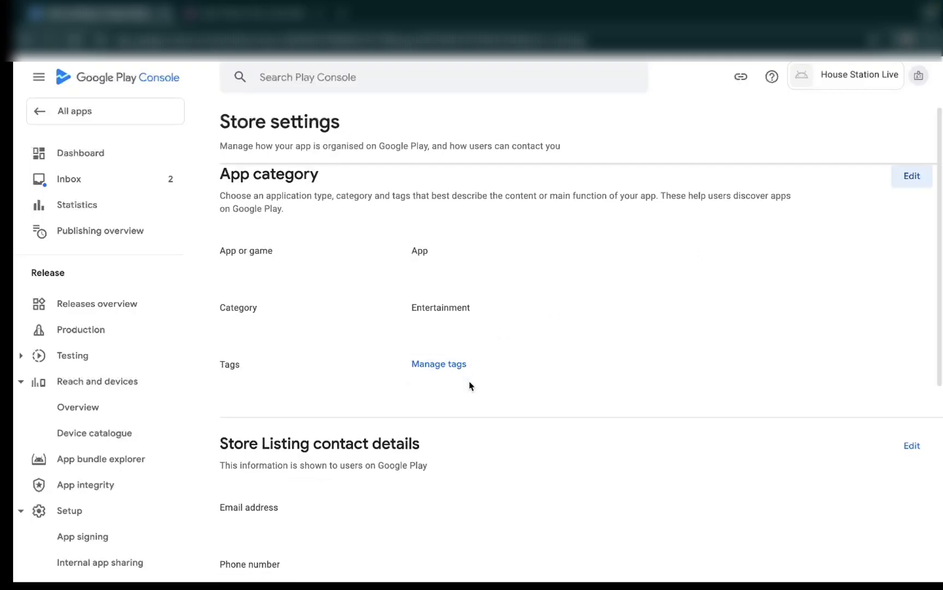
{"action": "left_click", "coordinate": [440, 365]}
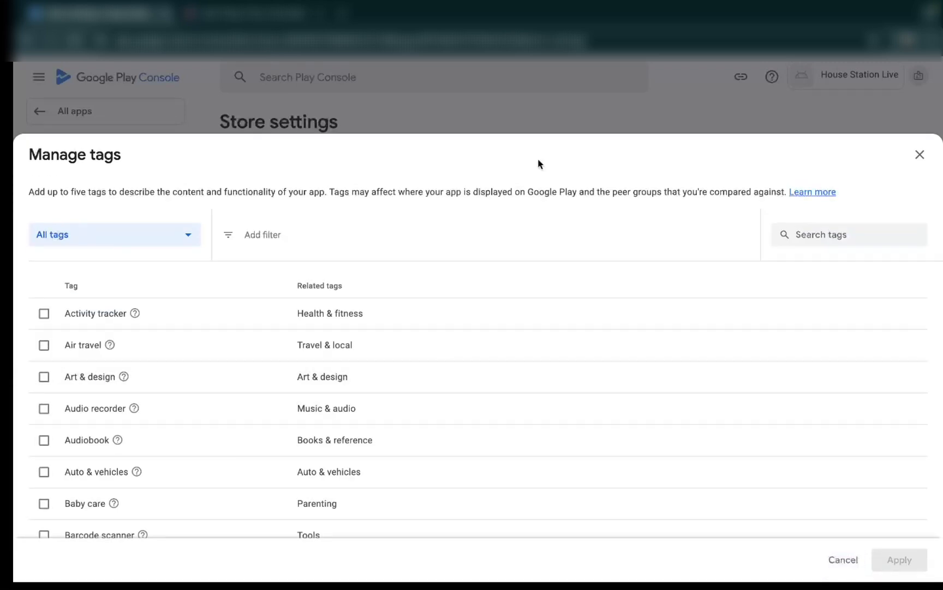
{"action": "left_click", "coordinate": [823, 236]}
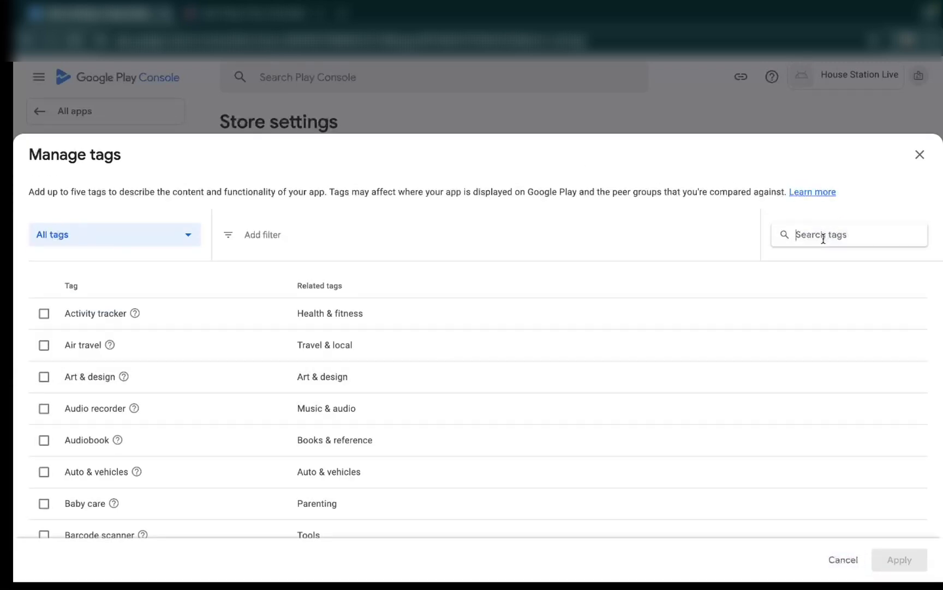
{"action": "type", "text": "enter"}
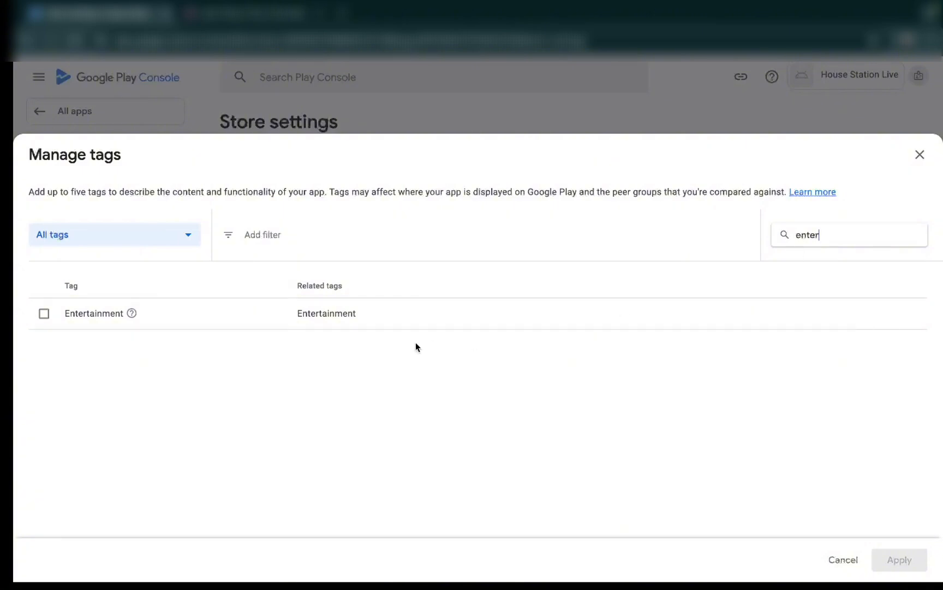
{"action": "left_click", "coordinate": [43, 314]}
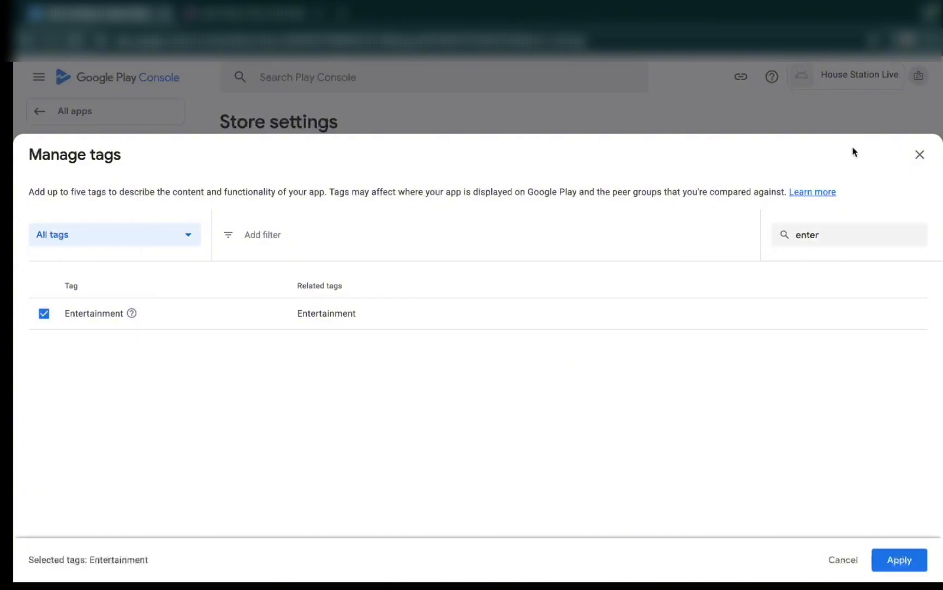
{"action": "left_click", "coordinate": [830, 235]}
{"action": "key", "text": "BackSpace"}
{"action": "key", "text": "BackSpace"}
{"action": "type", "text": "radio"}
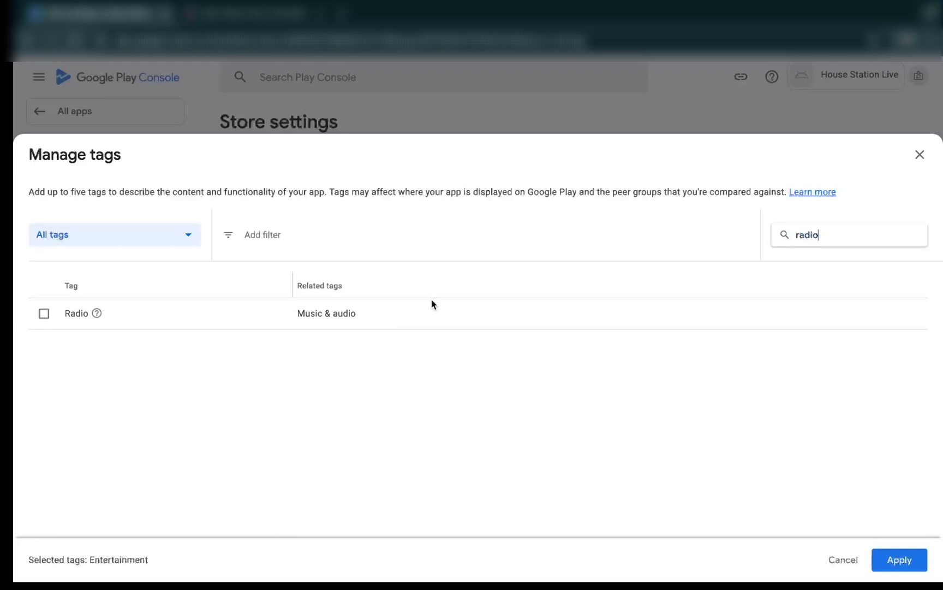
{"action": "left_click", "coordinate": [43, 314]}
{"action": "left_click", "coordinate": [899, 557]}
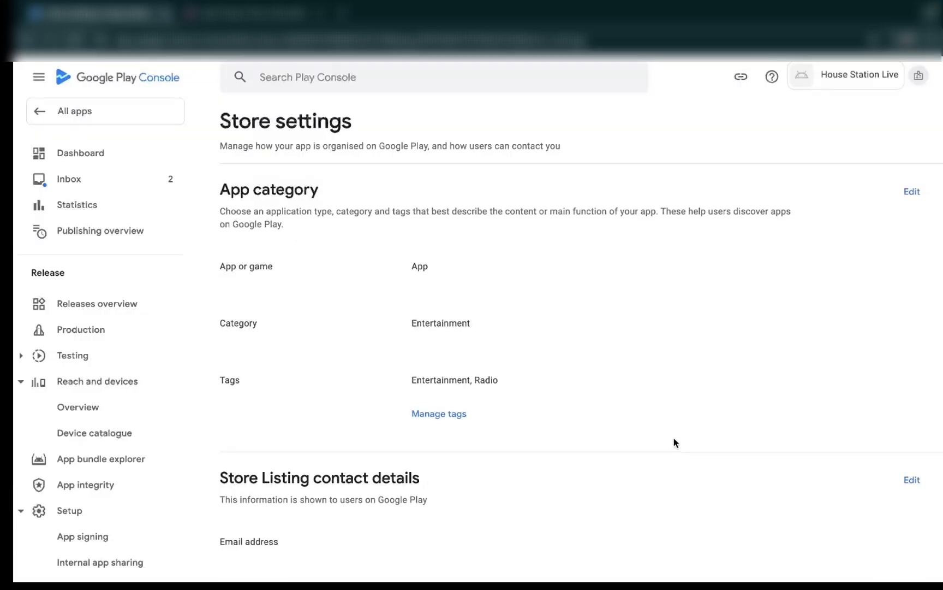
{"action": "scroll", "coordinate": [675, 442], "scroll_direction": "down", "scroll_amount": 4}
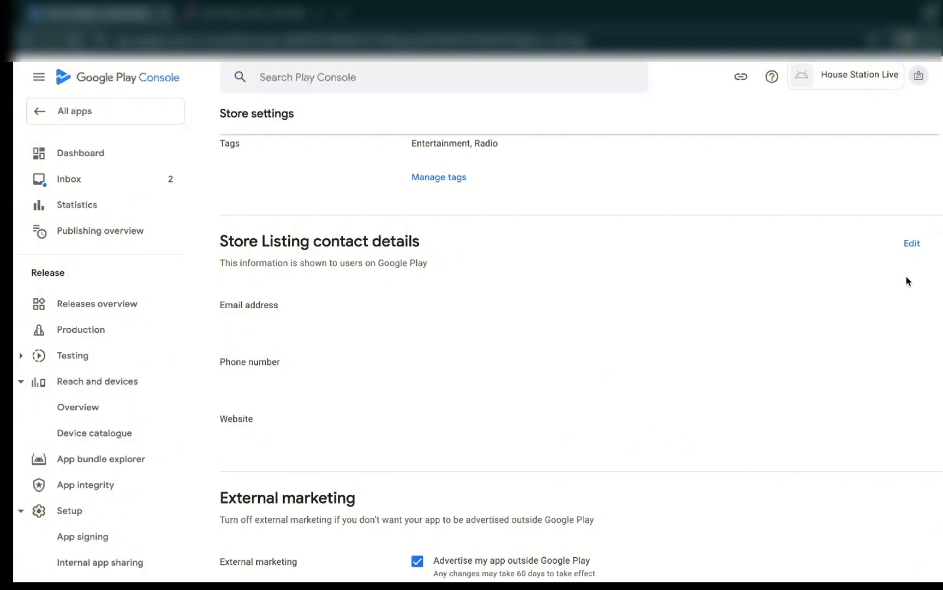
{"action": "left_click", "coordinate": [912, 243]}
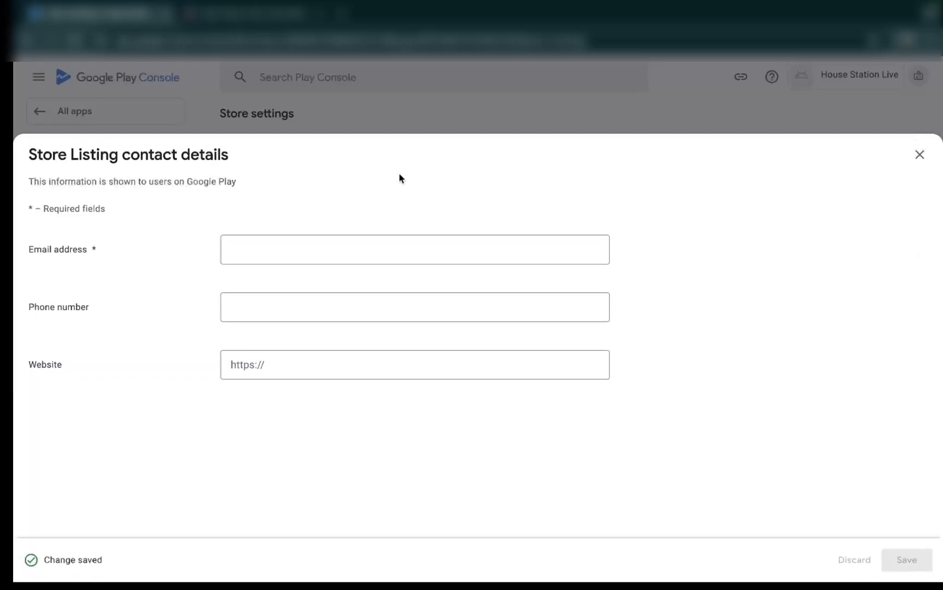
{"action": "left_click", "coordinate": [295, 243]}
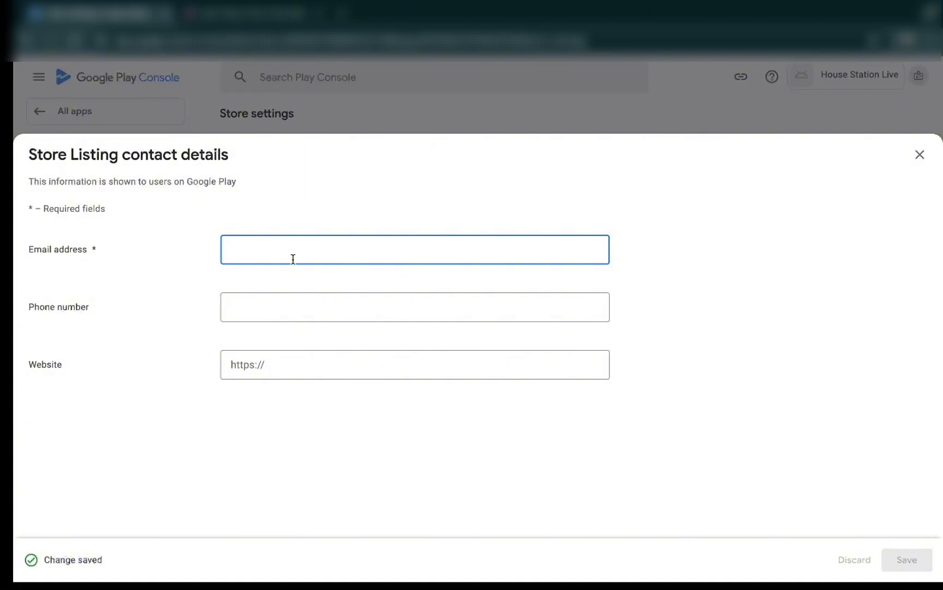
{"action": "key", "text": "ctrl+v"}
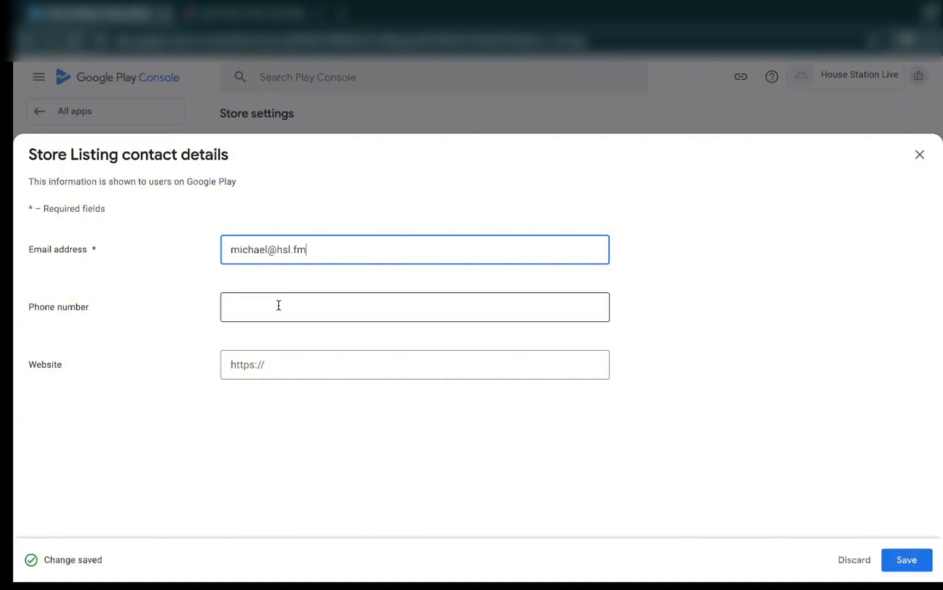
{"action": "left_click", "coordinate": [280, 372]}
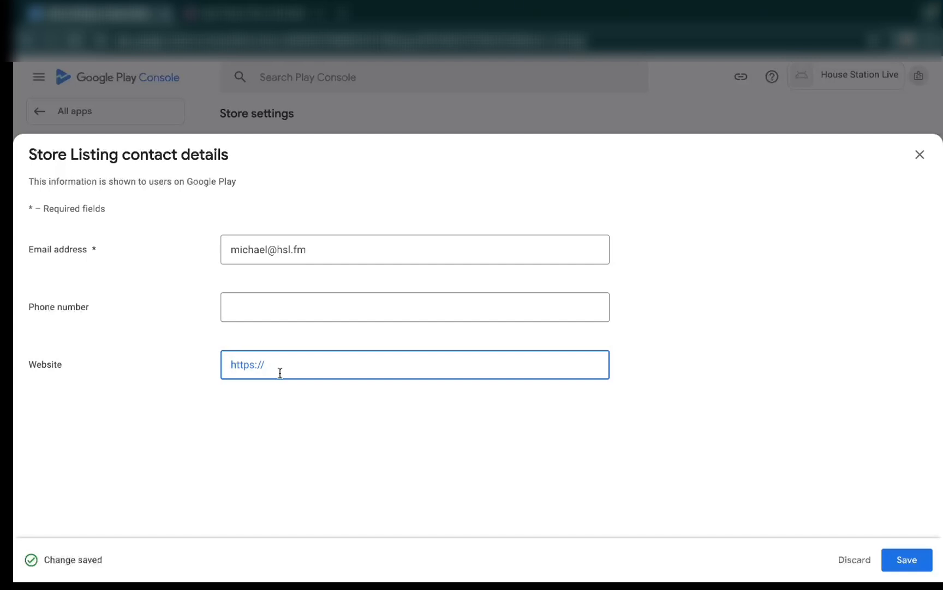
{"action": "type", "text": "https://housestationlive.com/"}
{"action": "left_click", "coordinate": [915, 559]}
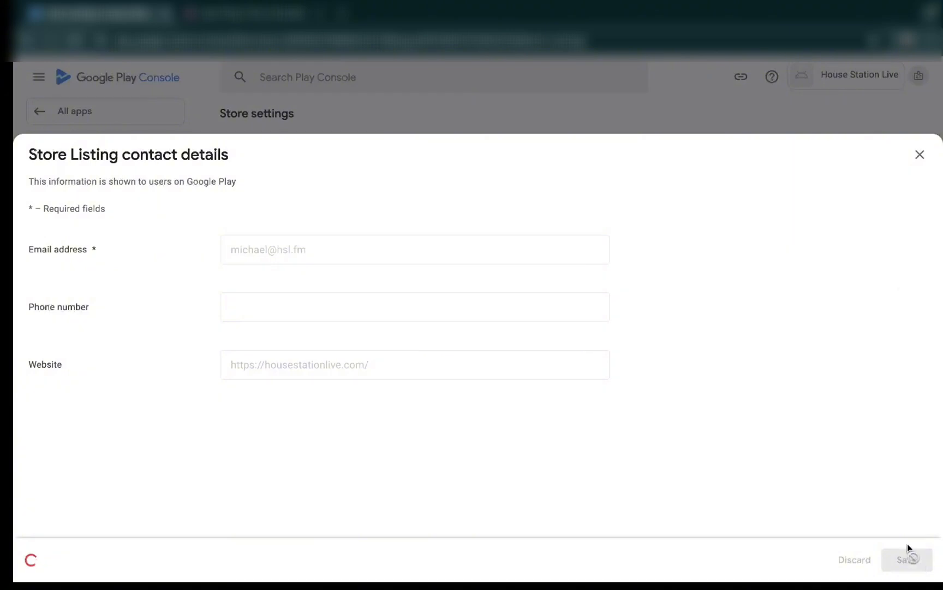
{"action": "left_click", "coordinate": [920, 157]}
{"action": "scroll", "coordinate": [403, 351], "scroll_direction": "up", "scroll_amount": 5}
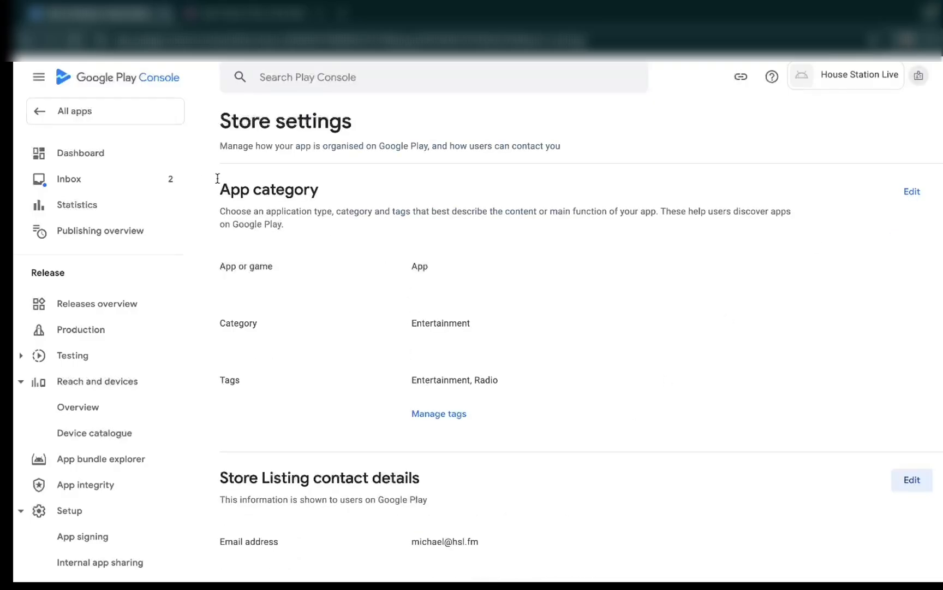
{"action": "left_click", "coordinate": [28, 40]}
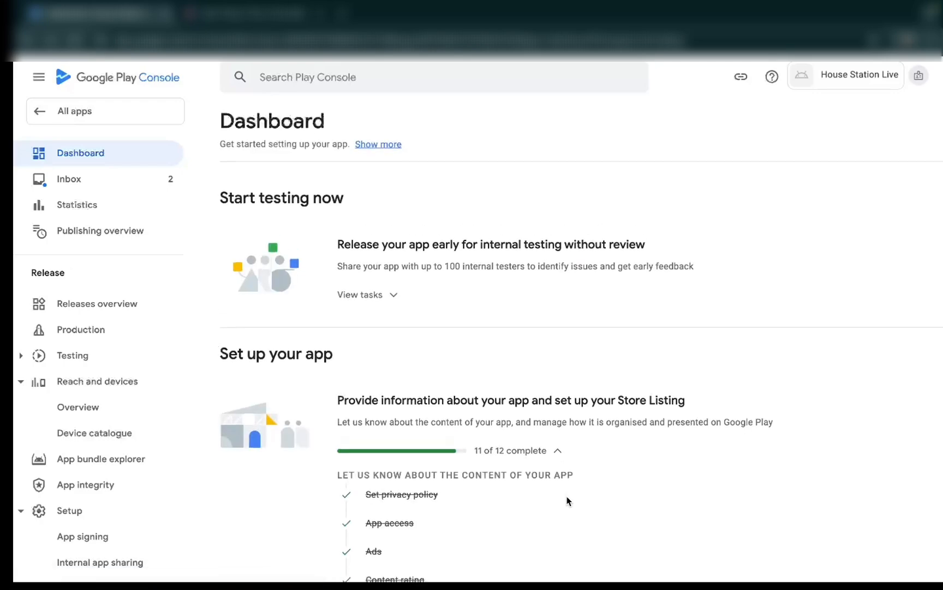
- Open the Store Listing setup task from the dashboard and look over the text, graphics and screenshot fields it requires
{"action": "scroll", "coordinate": [569, 501], "scroll_direction": "down", "scroll_amount": 6}
{"action": "scroll", "coordinate": [568, 501], "scroll_direction": "down", "scroll_amount": 1}
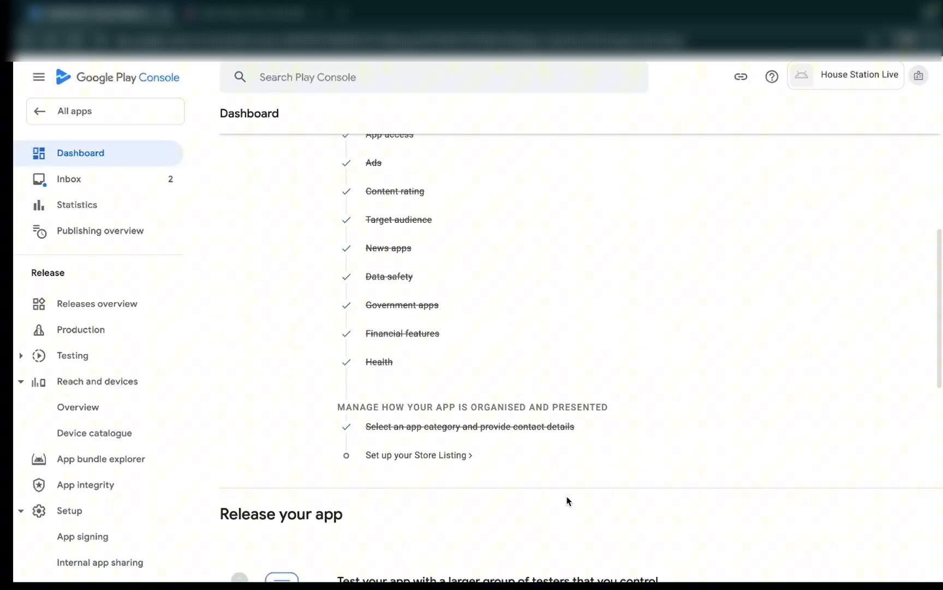
{"action": "left_click", "coordinate": [409, 456]}
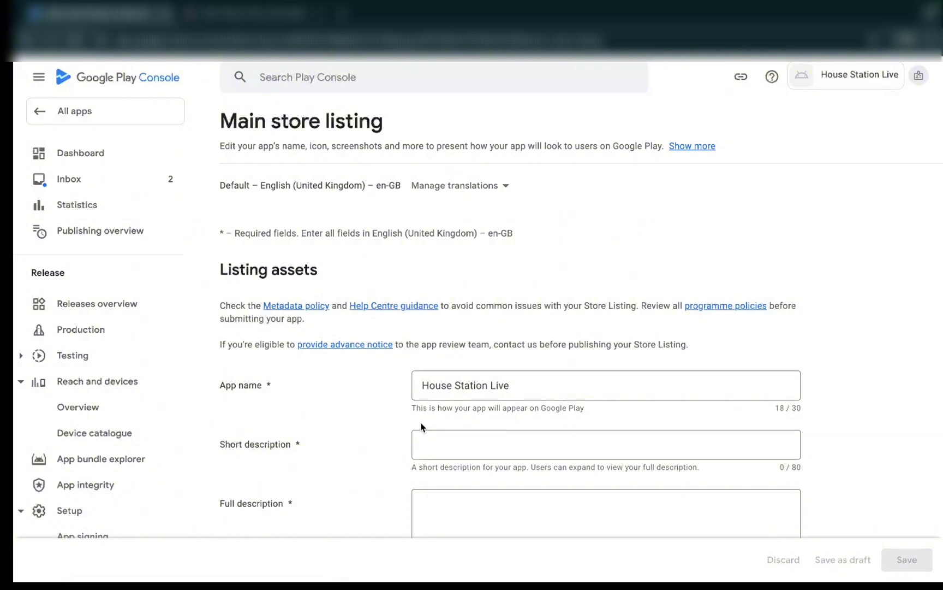
{"action": "scroll", "coordinate": [421, 426], "scroll_direction": "down", "scroll_amount": 10}
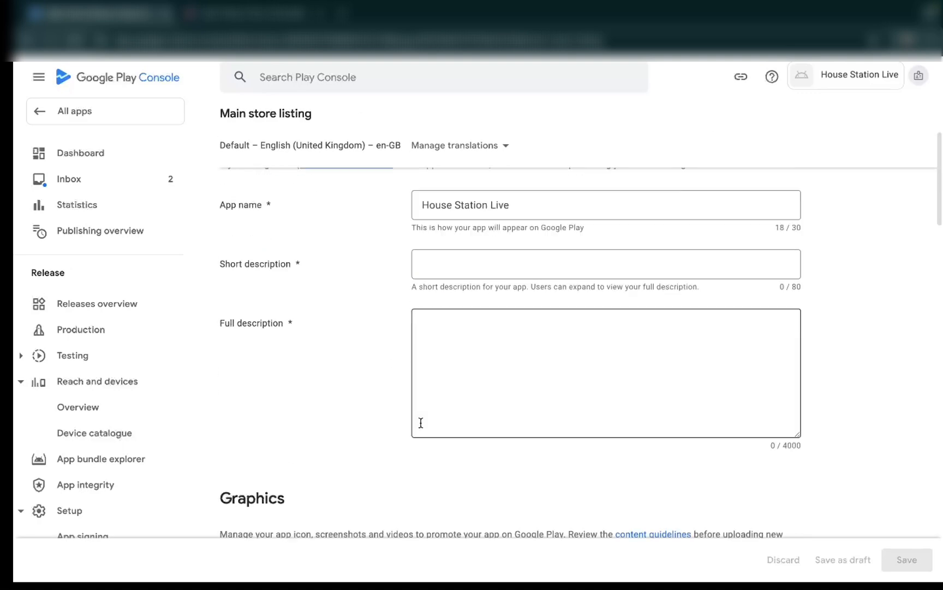
{"action": "scroll", "coordinate": [420, 426], "scroll_direction": "down", "scroll_amount": 6}
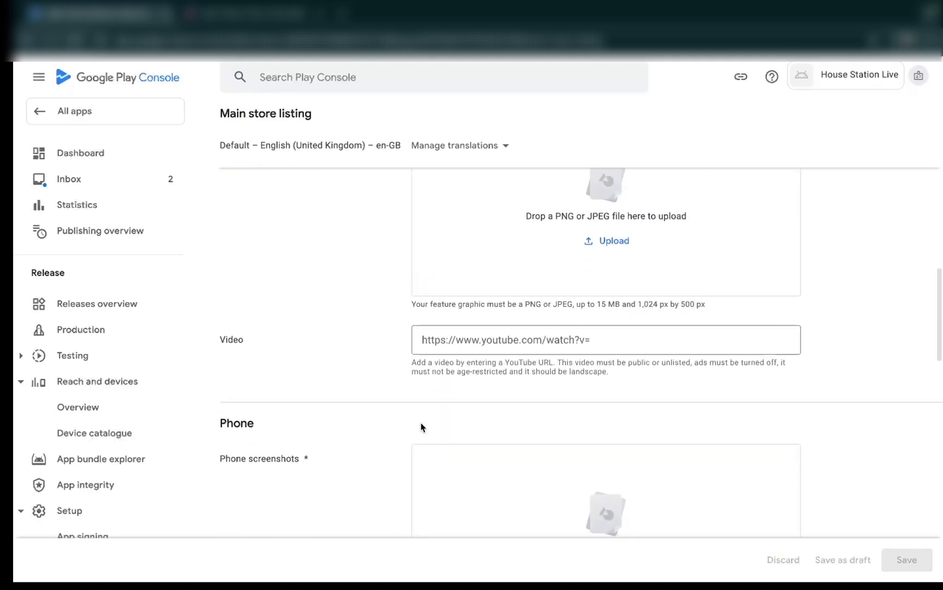
{"action": "scroll", "coordinate": [421, 426], "scroll_direction": "up", "scroll_amount": 20}
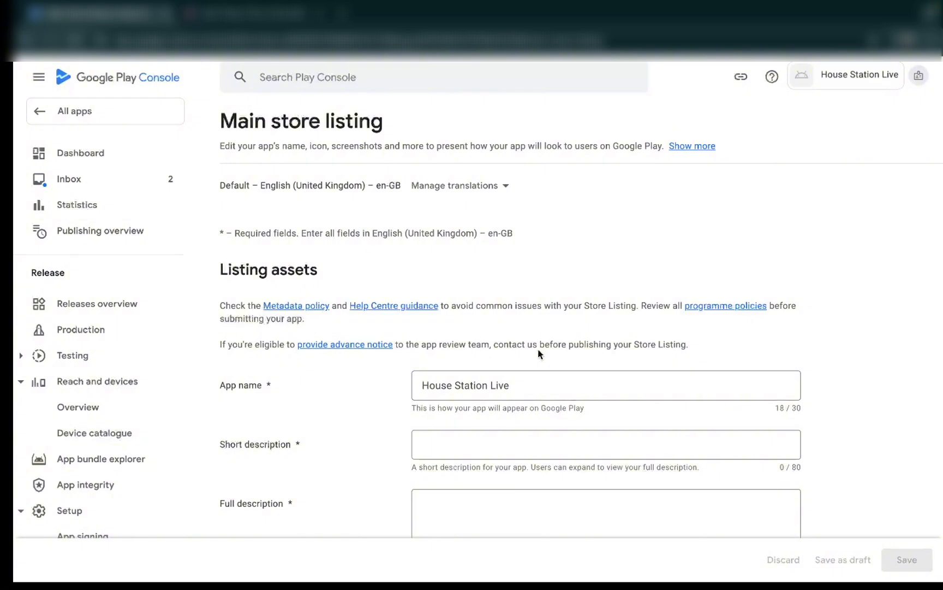
- Enter the short description "Immerse yourself in the world of house music with our exclusive mixes." and a full description starting "Your home for house music online"
{"action": "left_click", "coordinate": [510, 442]}
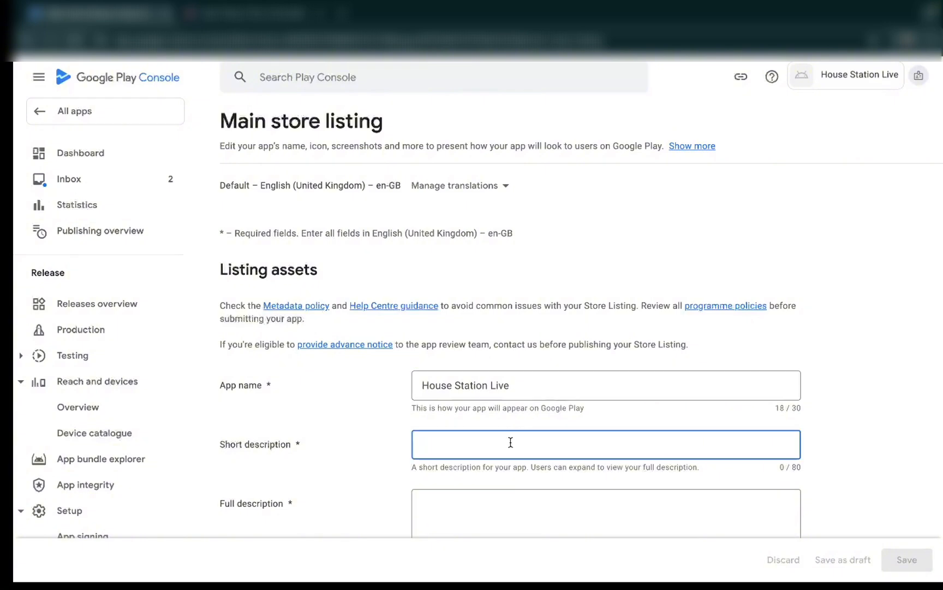
{"action": "type", "text": "Immerse yourself in the world of house music with our exclusive mixes."}
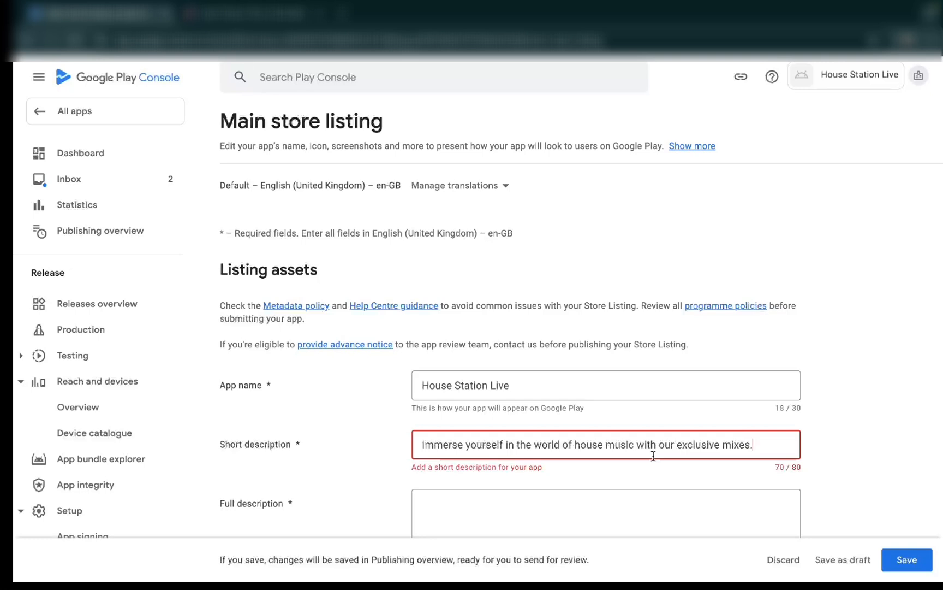
{"action": "scroll", "coordinate": [551, 461], "scroll_direction": "down", "scroll_amount": 3}
{"action": "left_click", "coordinate": [551, 461]}
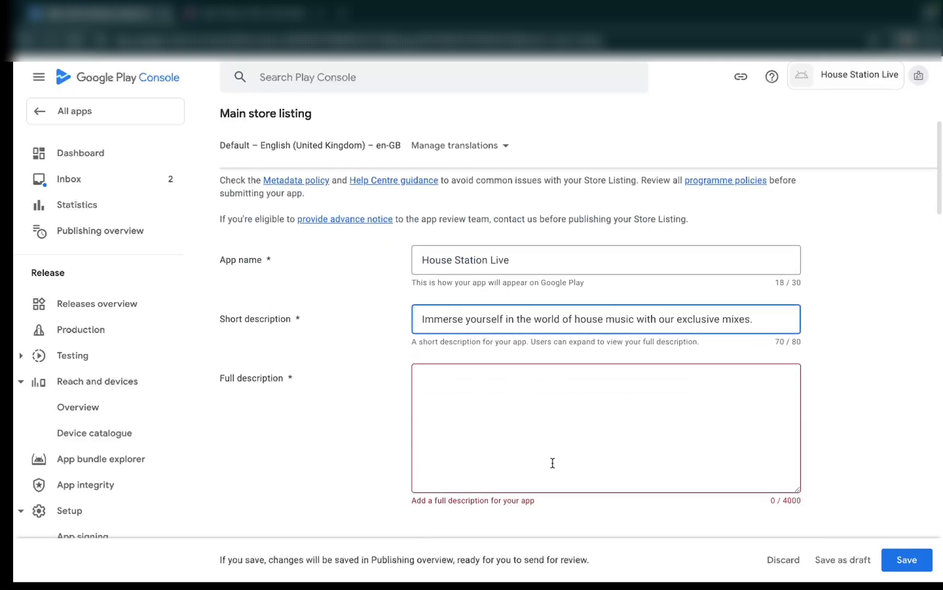
{"action": "type", "text": "Your home for house music online ! Our DJ mixes will kills you ! Top party songs are played 24/7 ! We play the releases that you will hear everywhere else in 2024 ! Discover hundreds of new exclusive tracks each months ! This is your main source of entertainement ! This is House Station Live ! Deep, dance, funky, progressive, electronic... true clubbers sounds ! Oh ! and, yeah... it's an entierely free Internet radio station ! ...What ? you're still here reading this !? But... what are you waiting for downloading it ?!? Snow ?"}
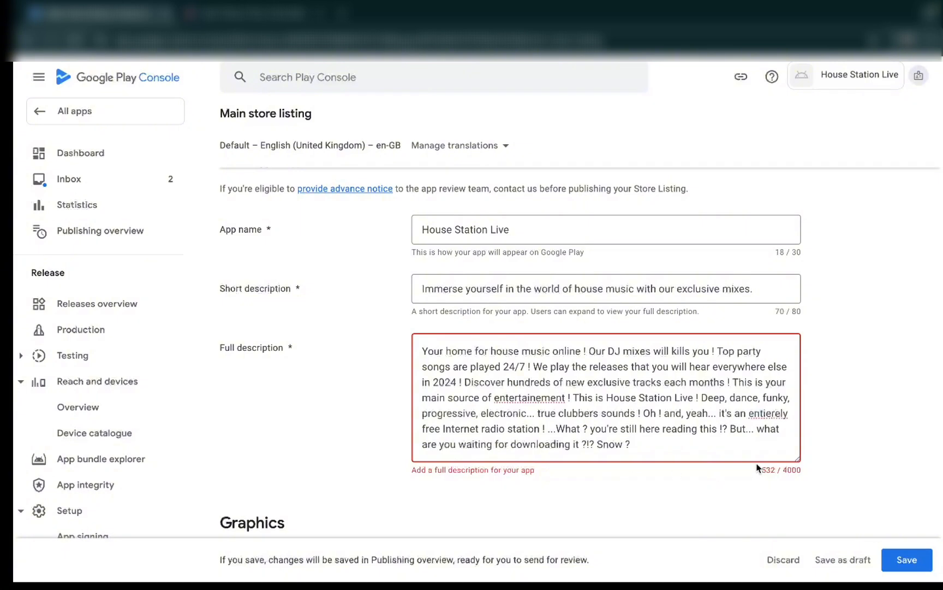
- Check the required 512 px by 512 px icon size and upload the House Station Live app icon
{"action": "scroll", "coordinate": [621, 493], "scroll_direction": "down", "scroll_amount": 4}
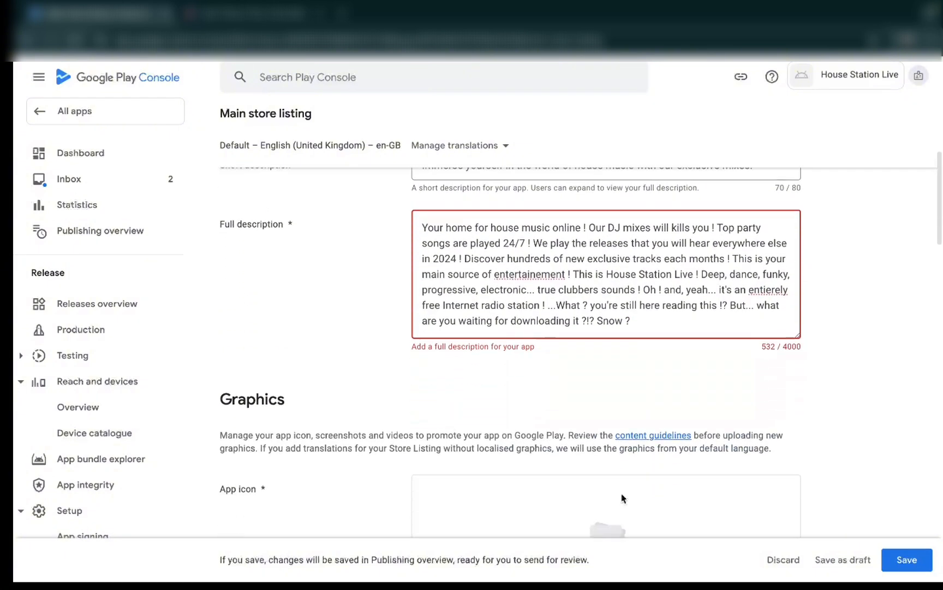
{"action": "scroll", "coordinate": [621, 493], "scroll_direction": "down", "scroll_amount": 1}
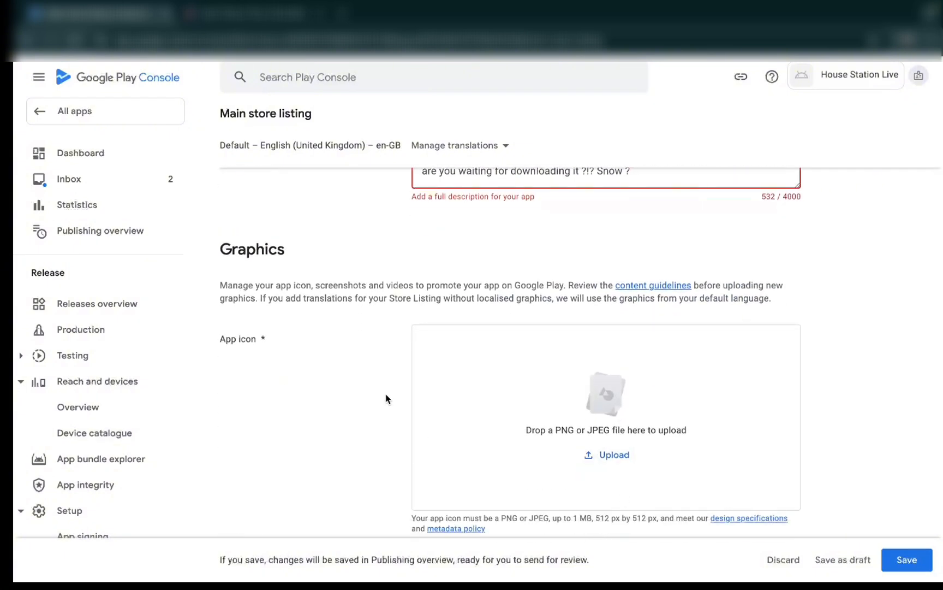
{"action": "scroll", "coordinate": [386, 399], "scroll_direction": "down", "scroll_amount": 1}
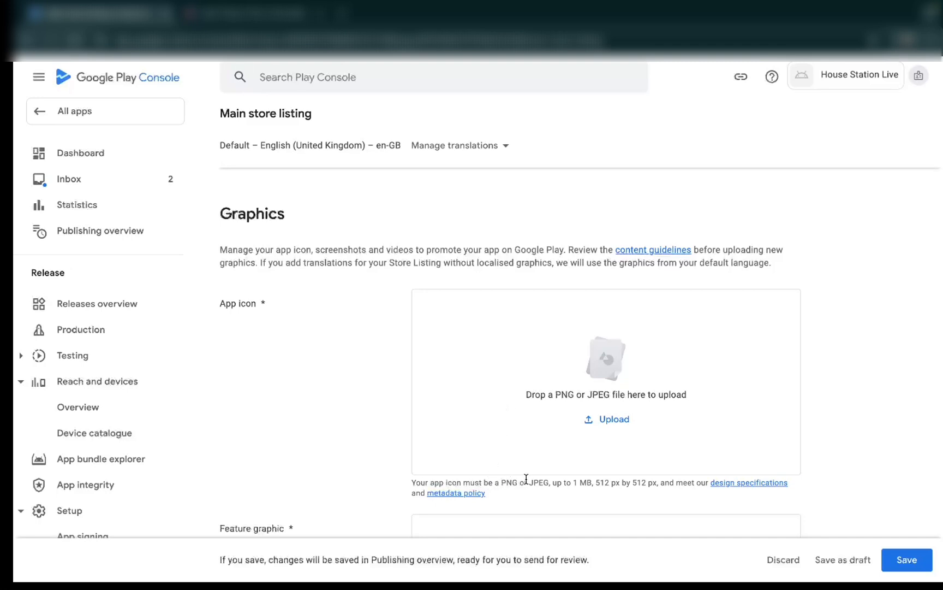
{"action": "left_click_drag", "start_coordinate": [594, 481], "coordinate": [658, 481]}
{"action": "left_click", "coordinate": [608, 421]}
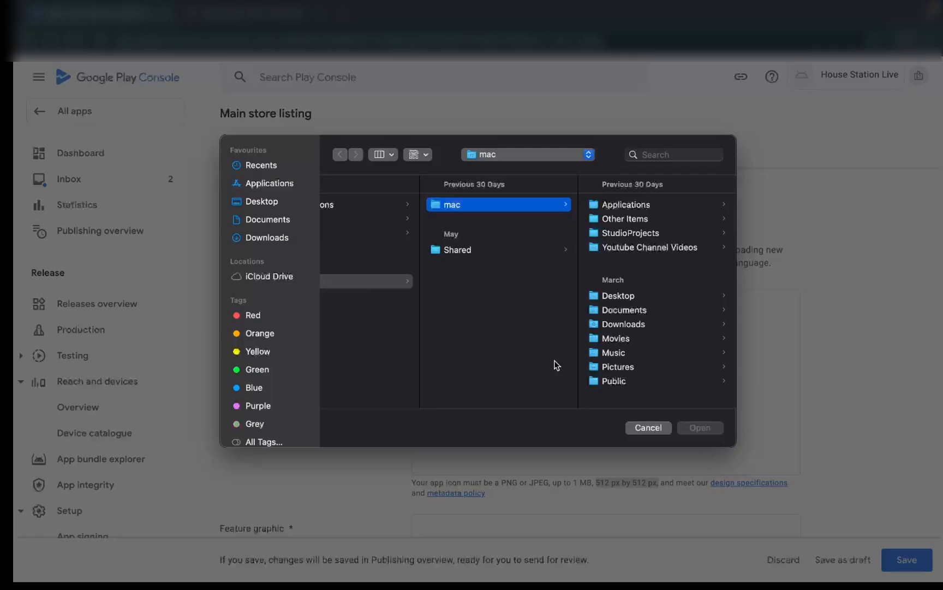
{"action": "key", "text": "Escape"}
- Check the required 1,024 px by 500 px size and upload the House Station Live feature graphic
{"action": "scroll", "coordinate": [606, 436], "scroll_direction": "down", "scroll_amount": 4}
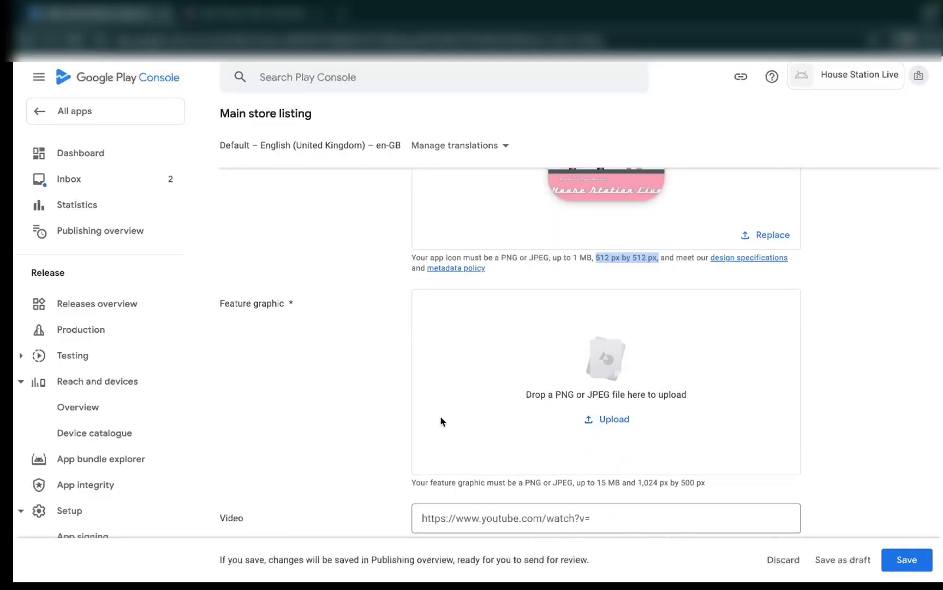
{"action": "scroll", "coordinate": [441, 421], "scroll_direction": "down", "scroll_amount": 1}
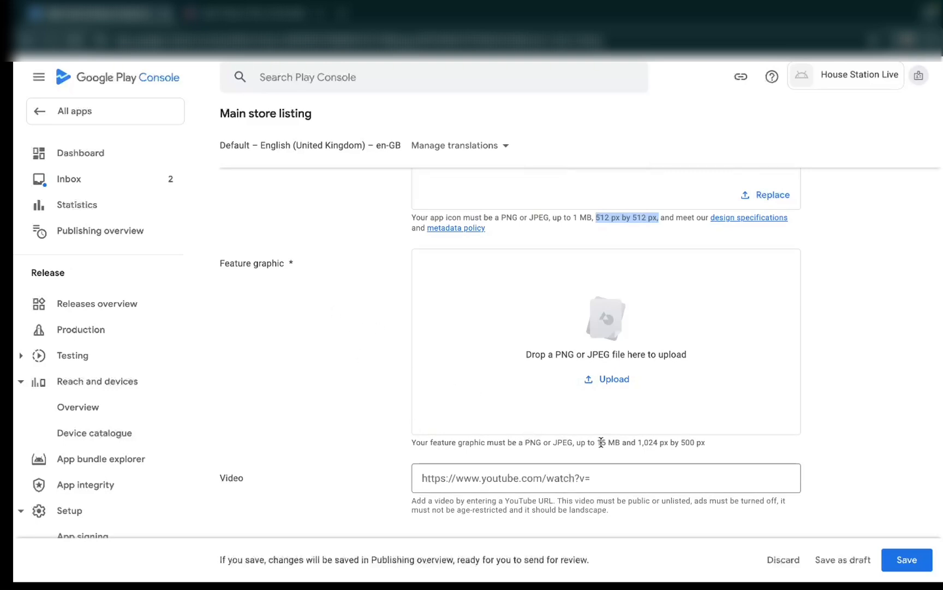
{"action": "left_click_drag", "start_coordinate": [637, 442], "coordinate": [704, 443]}
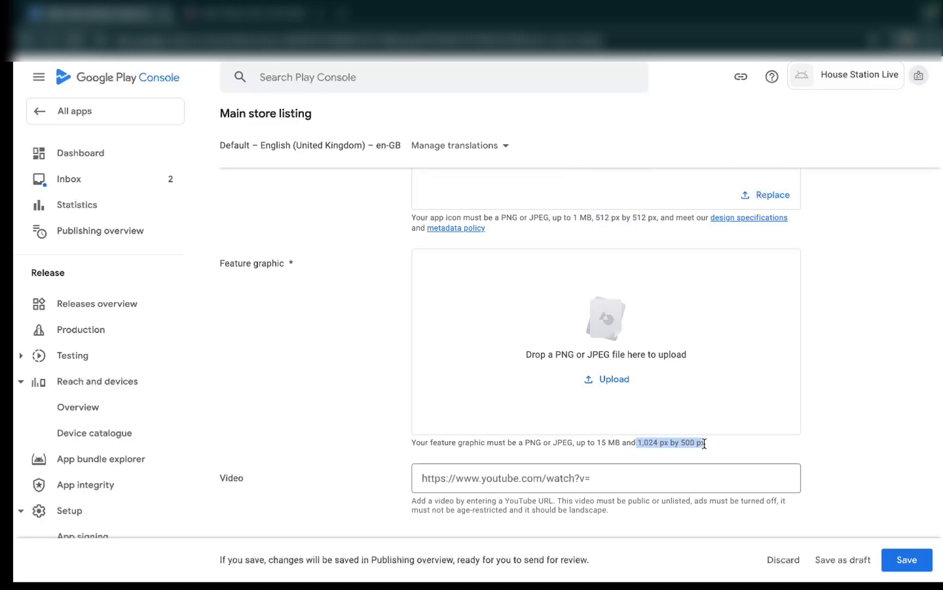
{"action": "left_click", "coordinate": [614, 378]}
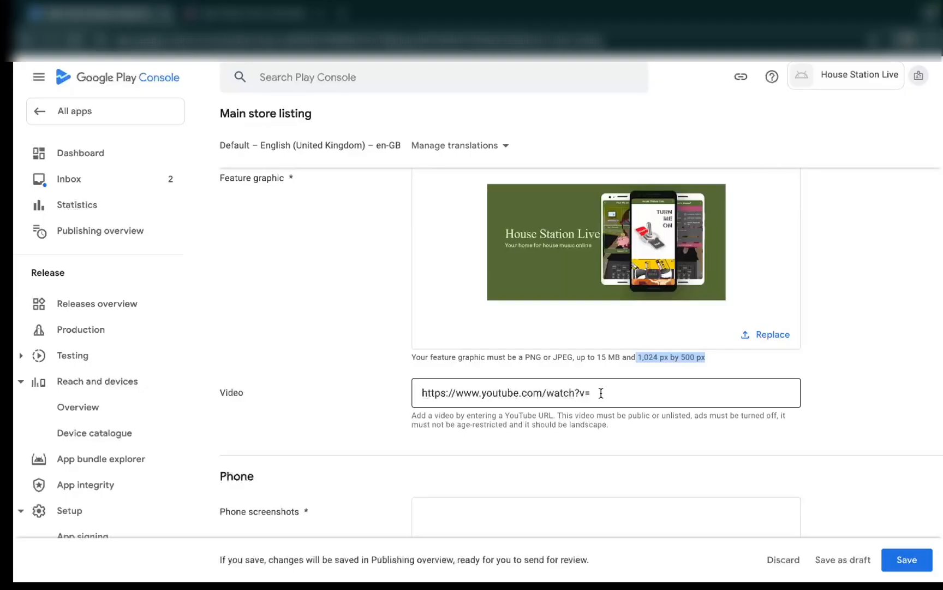
- Leave the video URL empty and upload eight phone screenshots and eight 7-inch tablet screenshots of the app
{"action": "left_click", "coordinate": [605, 391]}
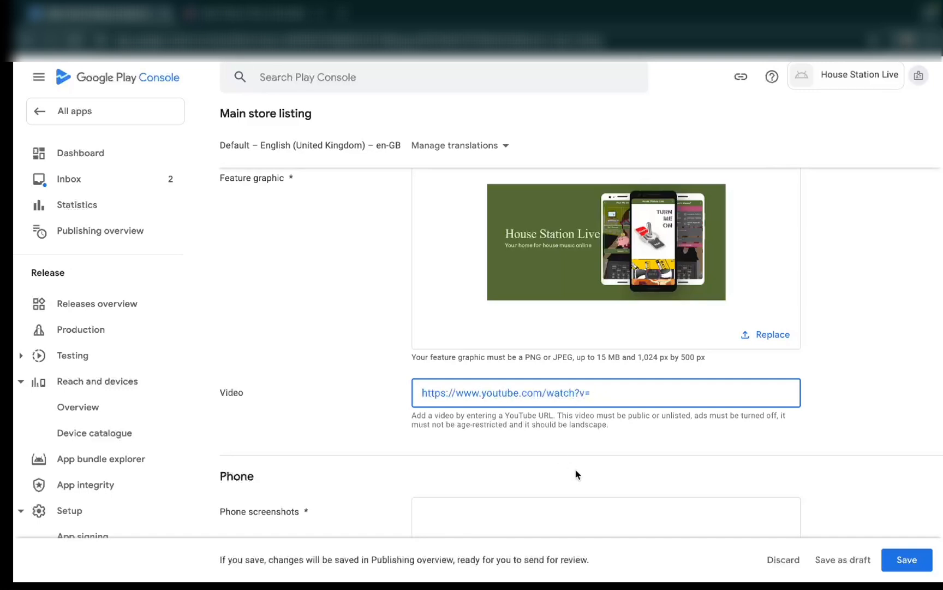
{"action": "scroll", "coordinate": [578, 474], "scroll_direction": "down", "scroll_amount": 2}
{"action": "scroll", "coordinate": [576, 473], "scroll_direction": "down", "scroll_amount": 2}
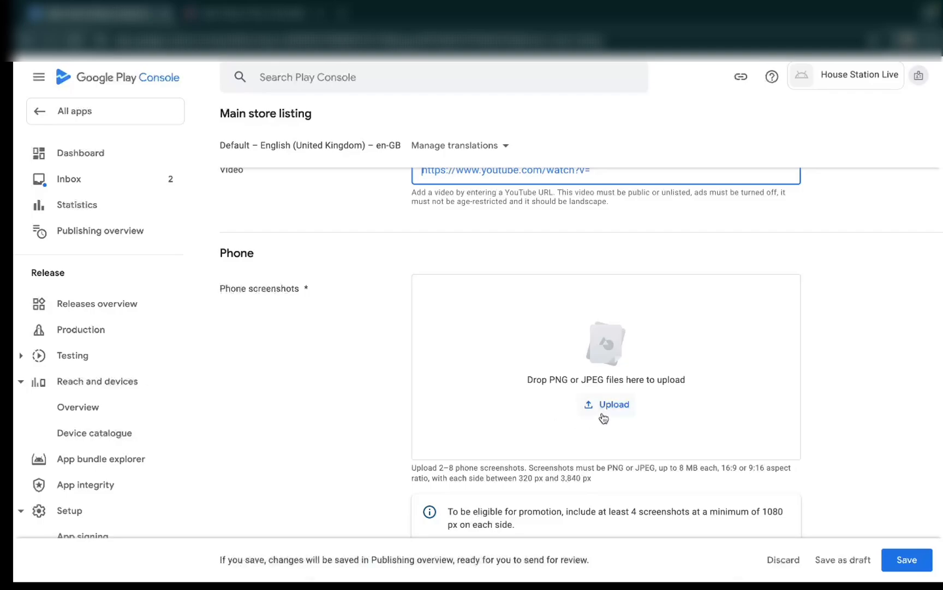
{"action": "left_click", "coordinate": [622, 406]}
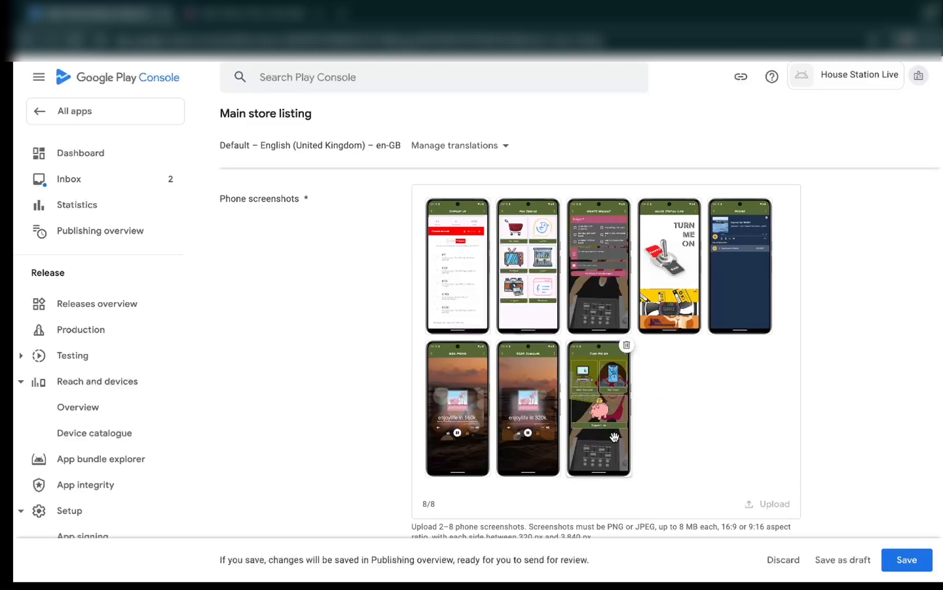
{"action": "scroll", "coordinate": [661, 398], "scroll_direction": "down", "scroll_amount": 8}
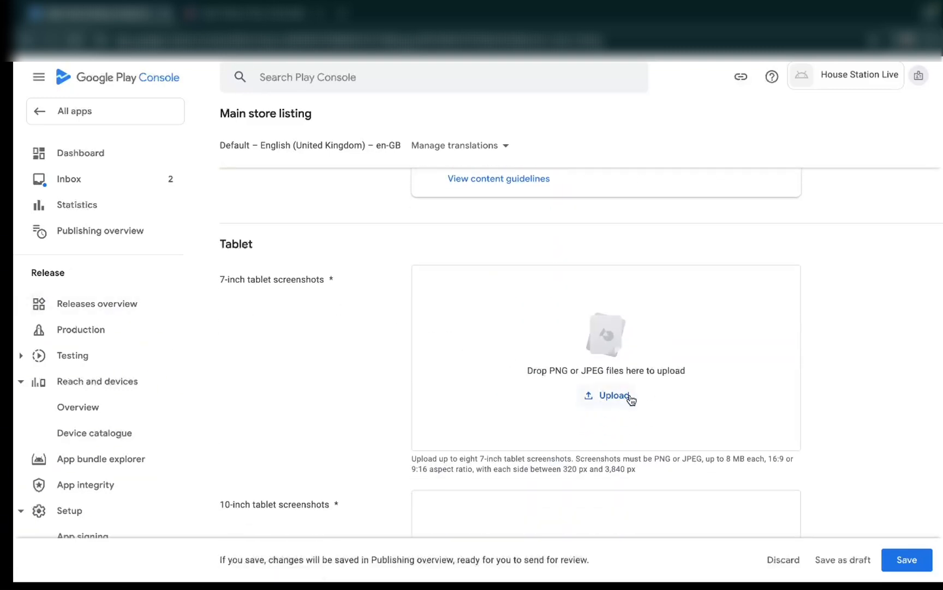
{"action": "left_click", "coordinate": [614, 400]}
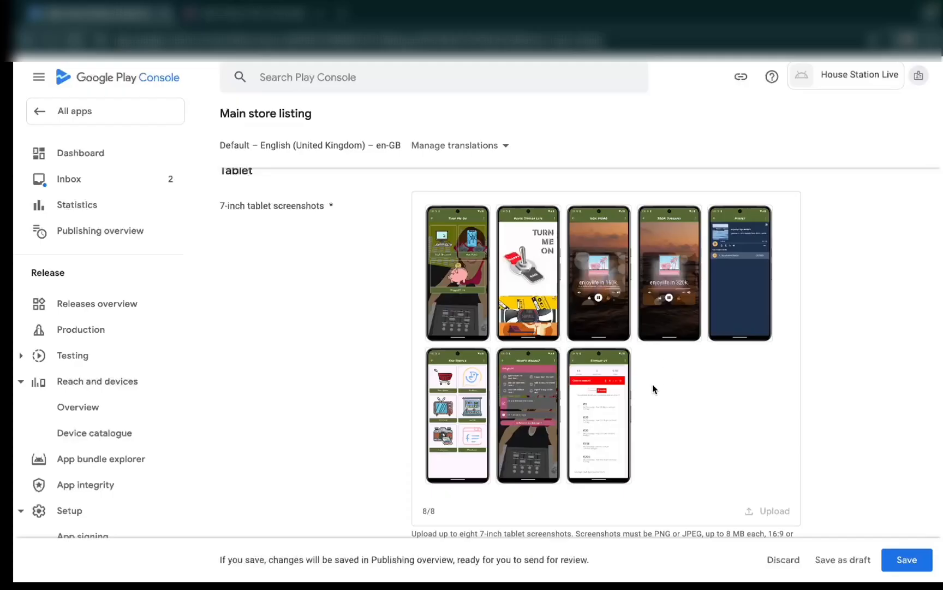
- Go past the 10-inch tablet and optional Chromebook screenshot sections and save the main store listing
{"action": "scroll", "coordinate": [669, 418], "scroll_direction": "down", "scroll_amount": 5}
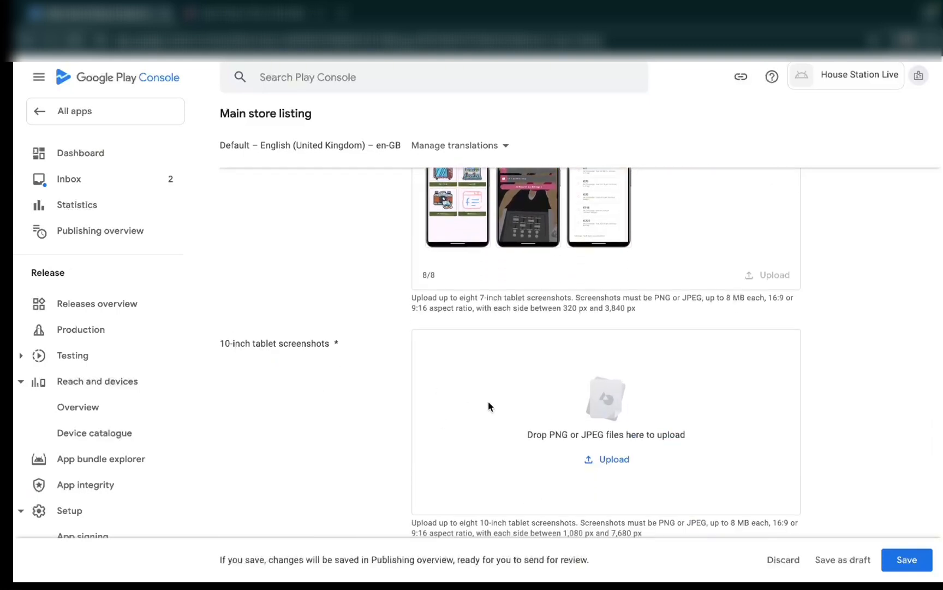
{"action": "scroll", "coordinate": [488, 401], "scroll_direction": "down", "scroll_amount": 3}
{"action": "scroll", "coordinate": [488, 401], "scroll_direction": "down", "scroll_amount": 5}
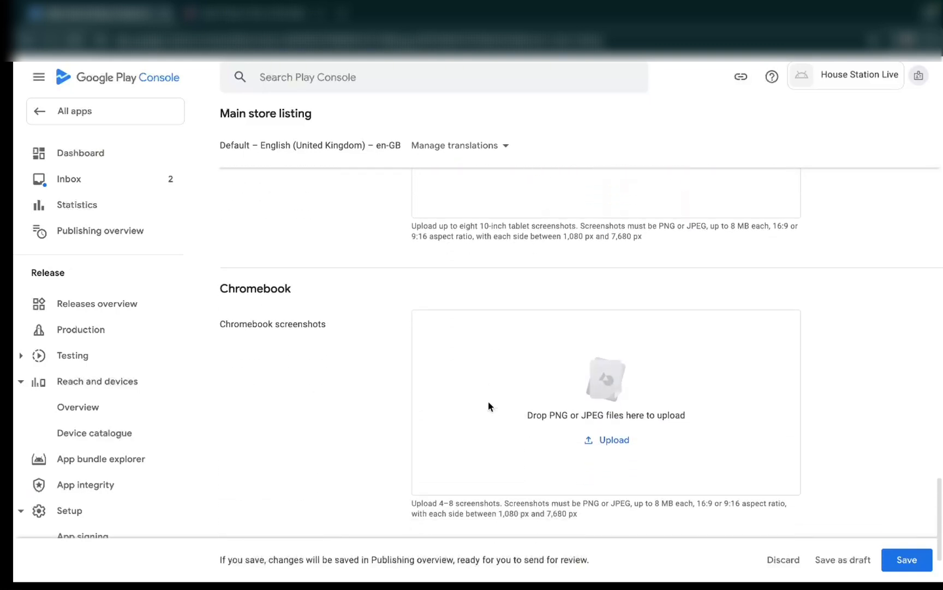
{"action": "left_click", "coordinate": [900, 561]}
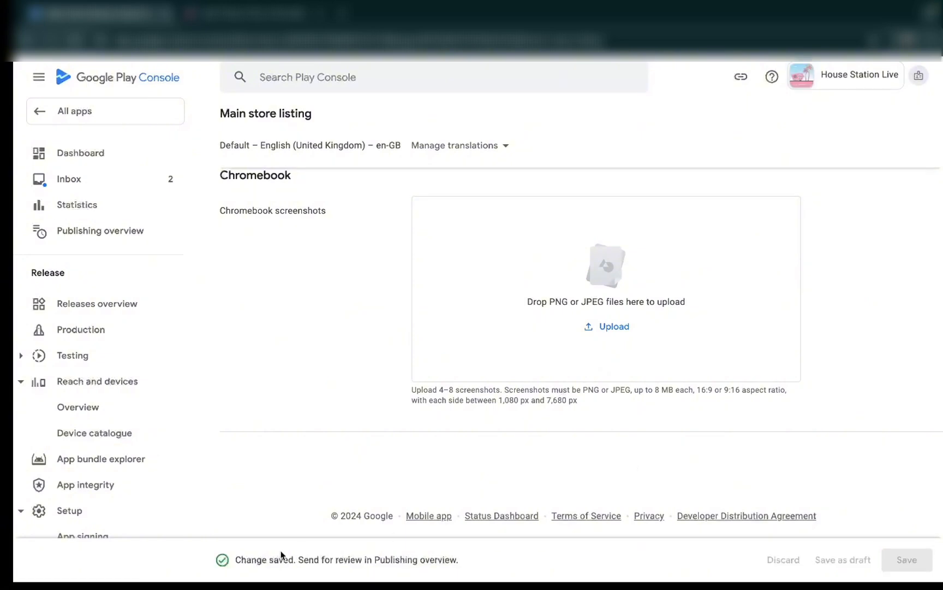
{"action": "left_click_drag", "start_coordinate": [236, 558], "coordinate": [465, 565]}
- Check the changes not yet sent for review in the Publishing overview and go to the dashboard for the remaining required steps
{"action": "scroll", "coordinate": [433, 475], "scroll_direction": "up", "scroll_amount": 20}
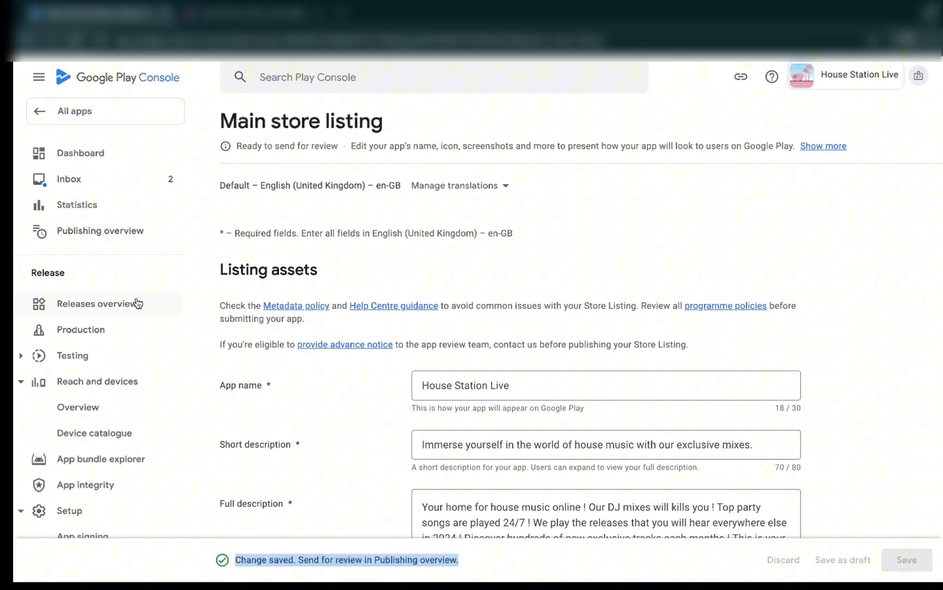
{"action": "left_click", "coordinate": [109, 238]}
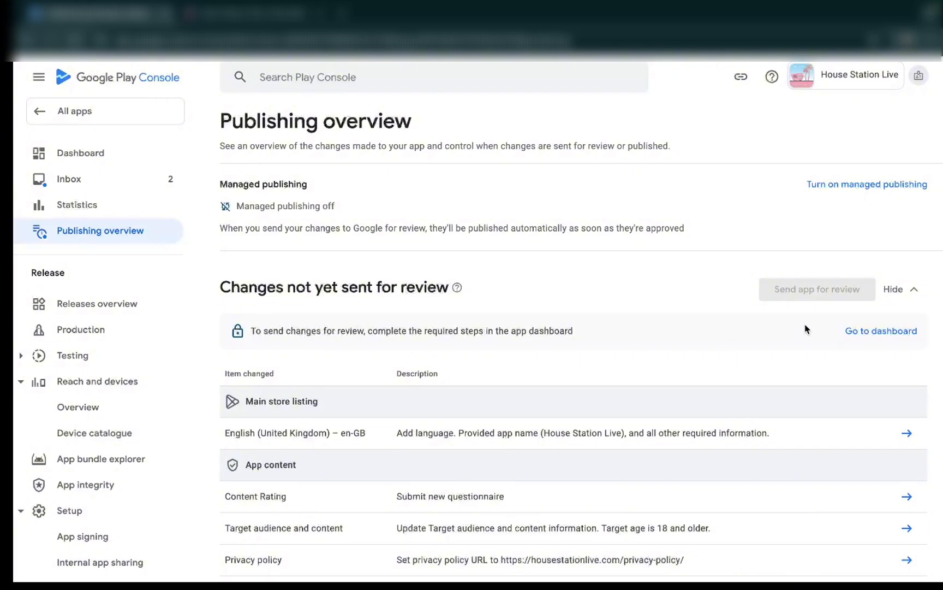
{"action": "left_click", "coordinate": [865, 334]}
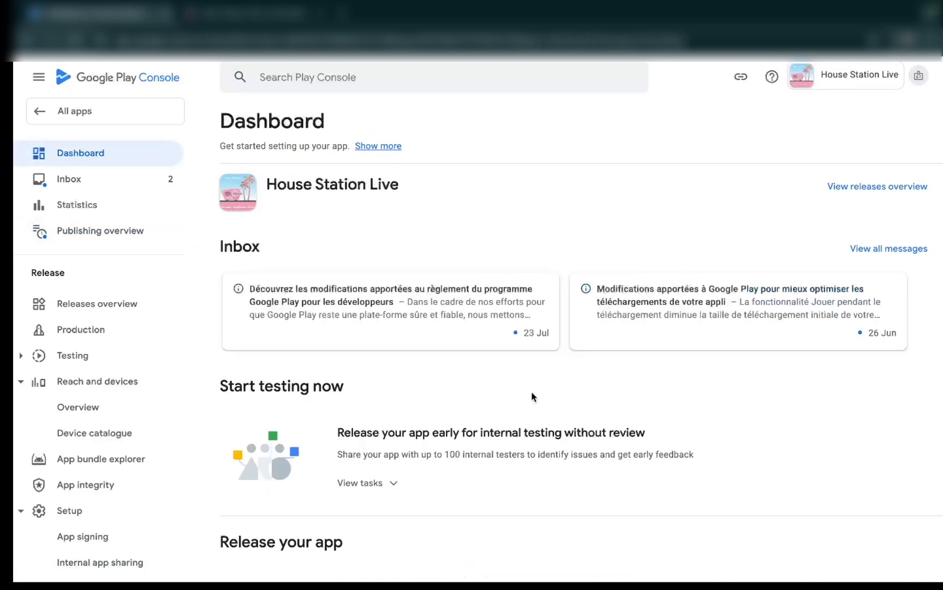
- Show the tasks for creating and publishing a release on the dashboard and open the countries and regions task
{"action": "scroll", "coordinate": [531, 391], "scroll_direction": "down", "scroll_amount": 10}
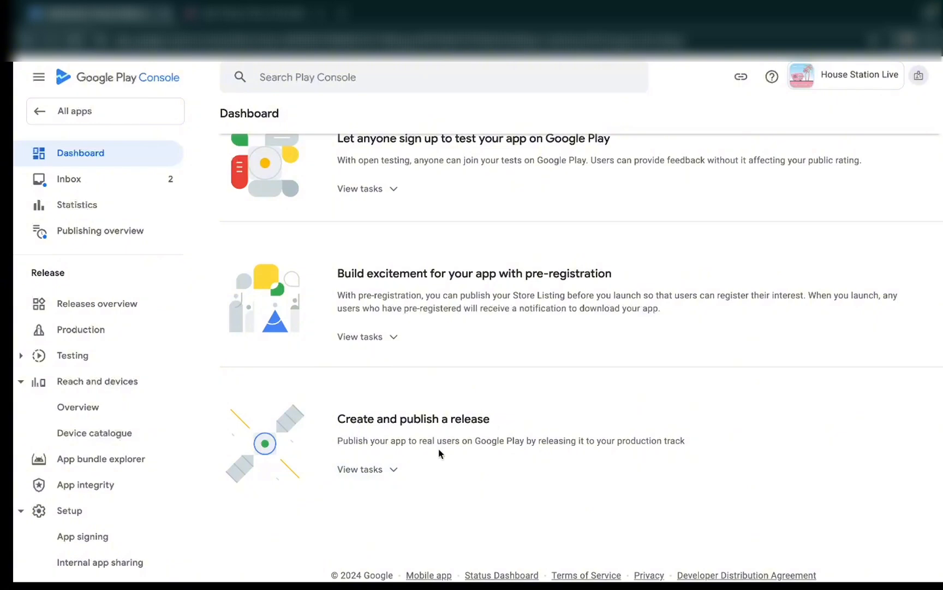
{"action": "left_click", "coordinate": [395, 470]}
{"action": "scroll", "coordinate": [468, 443], "scroll_direction": "down", "scroll_amount": 5}
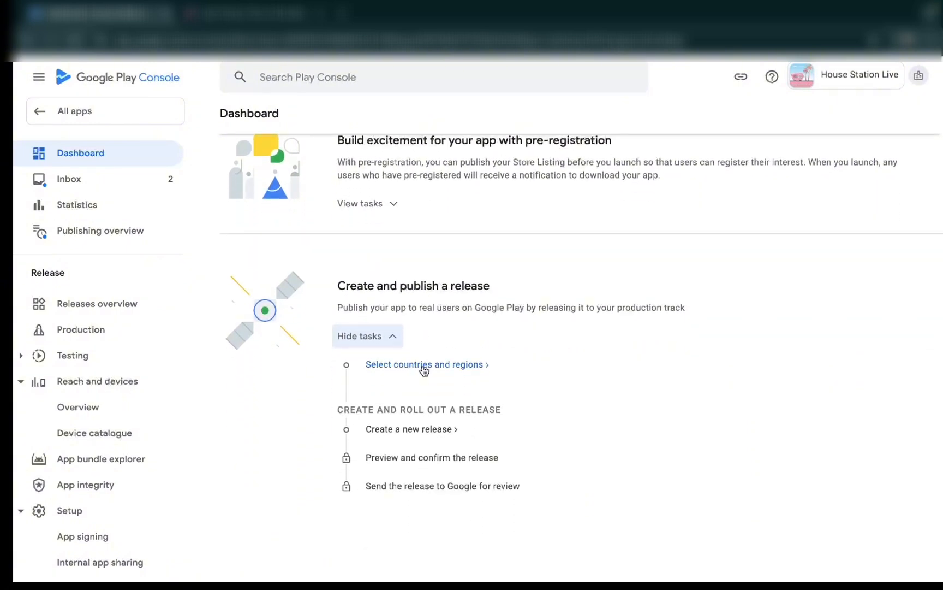
{"action": "left_click", "coordinate": [424, 364]}
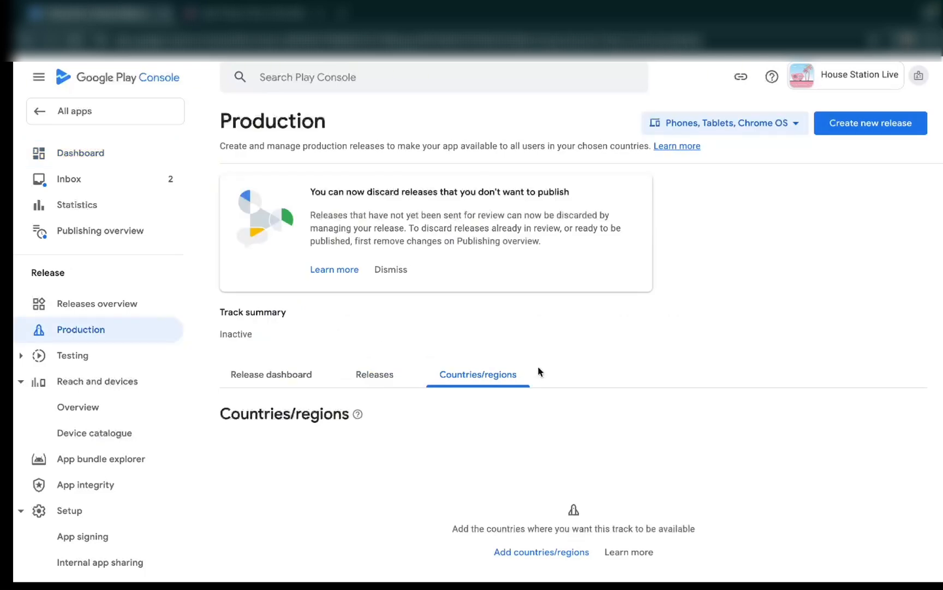
- Add every country and region in the list to the production track and save the selection
{"action": "left_click", "coordinate": [544, 553]}
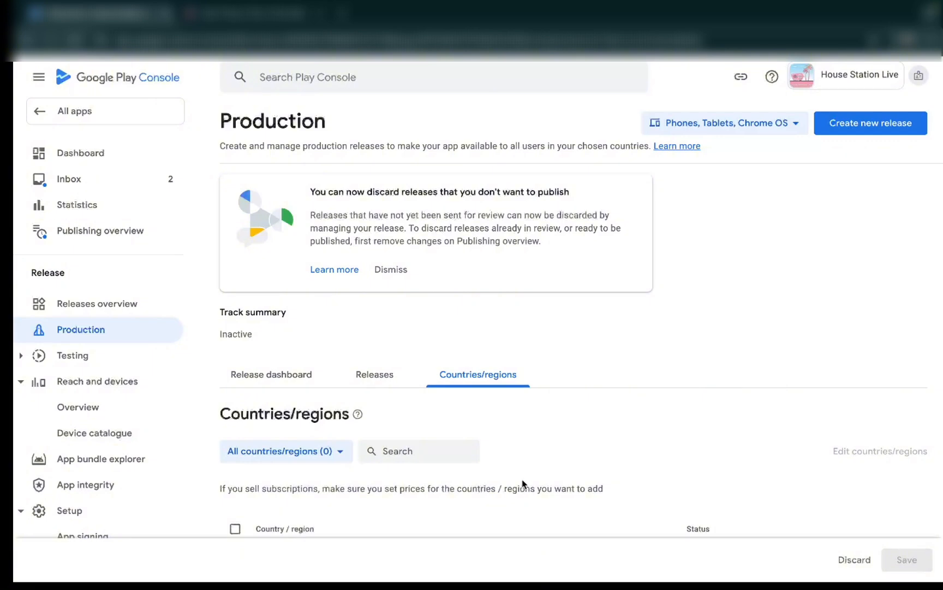
{"action": "scroll", "coordinate": [523, 481], "scroll_direction": "down", "scroll_amount": 5}
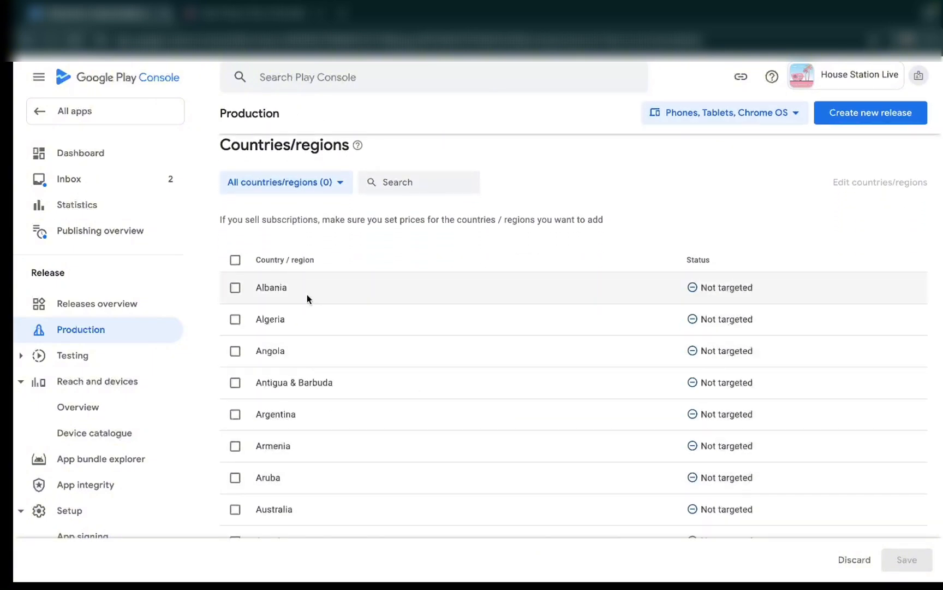
{"action": "left_click", "coordinate": [236, 260]}
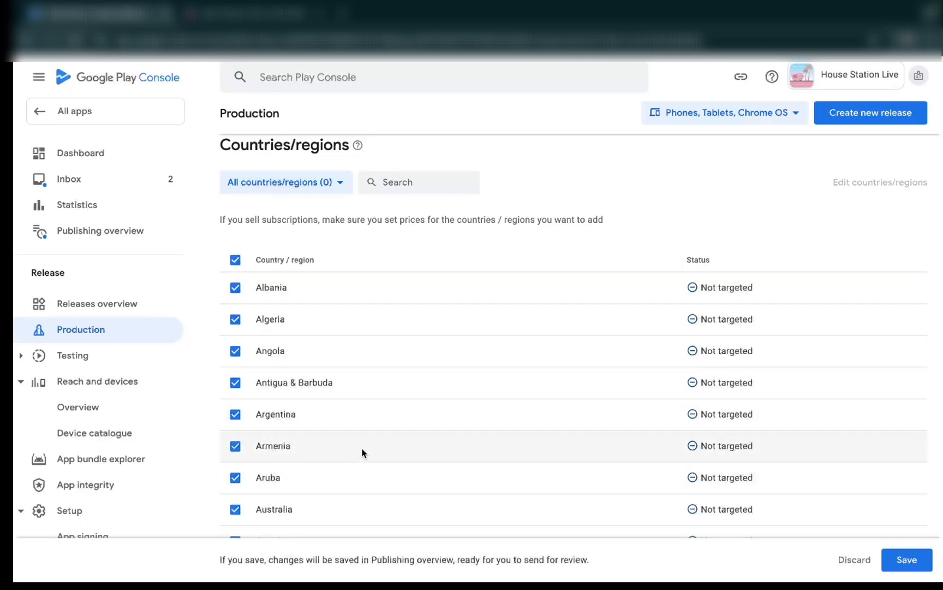
{"action": "scroll", "coordinate": [362, 451], "scroll_direction": "down", "scroll_amount": 10}
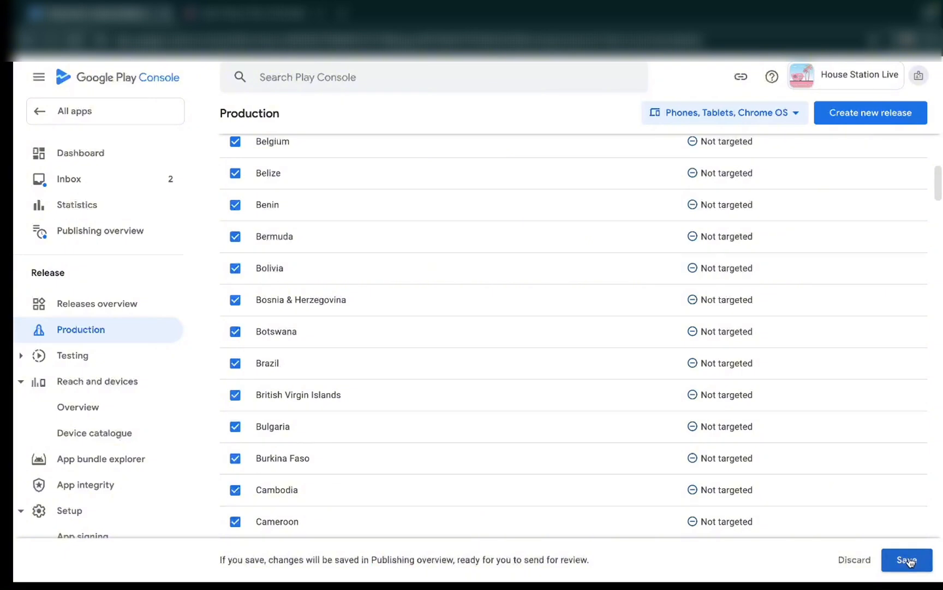
{"action": "left_click", "coordinate": [907, 560]}
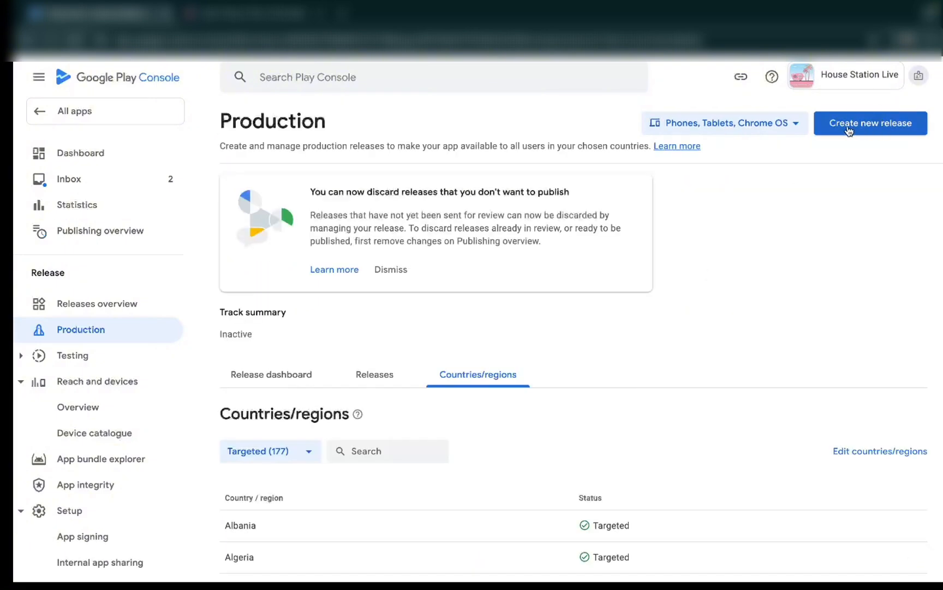
- Create a new production release and choose the Google-generated key for app signing
{"action": "left_click", "coordinate": [873, 127]}
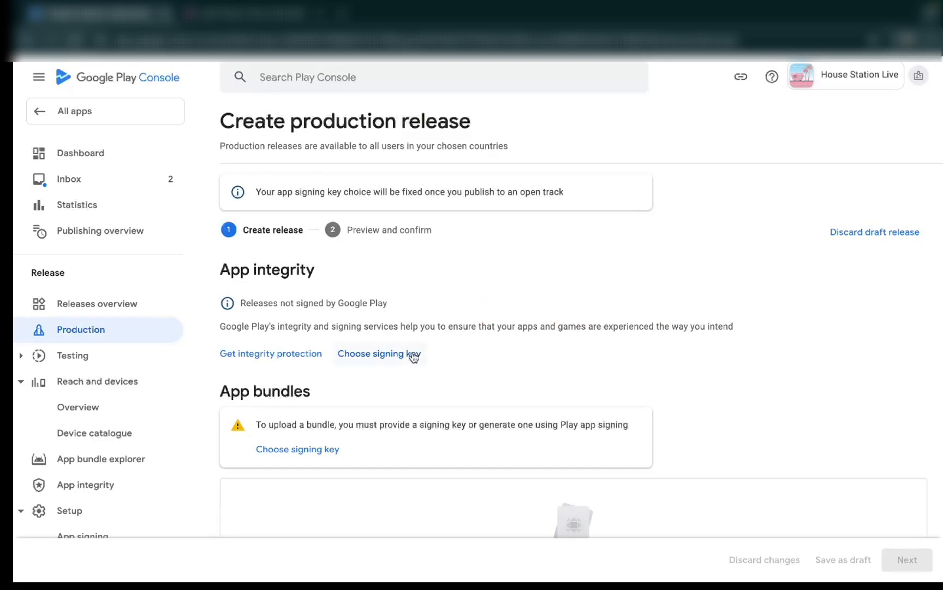
{"action": "left_click", "coordinate": [392, 357]}
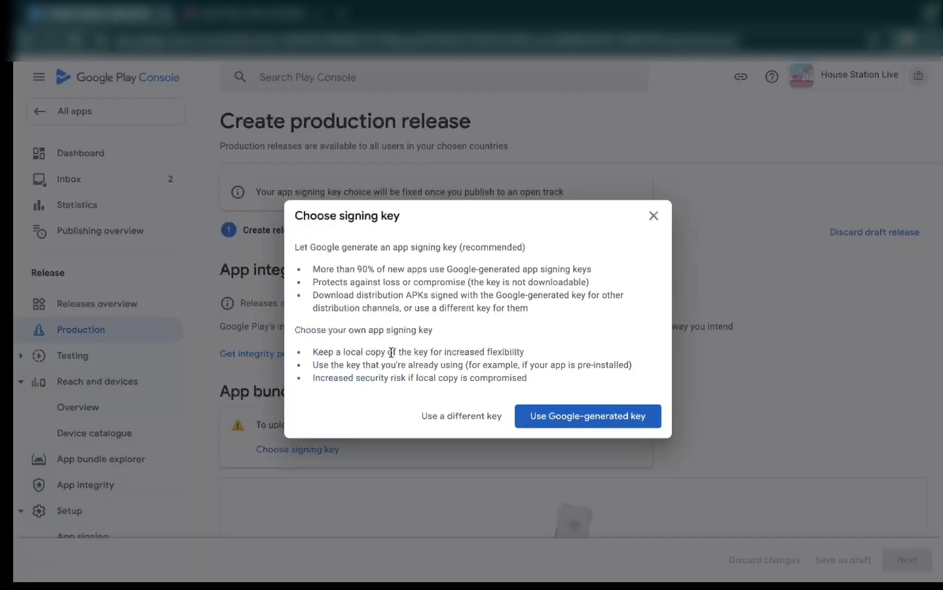
{"action": "left_click", "coordinate": [584, 415]}
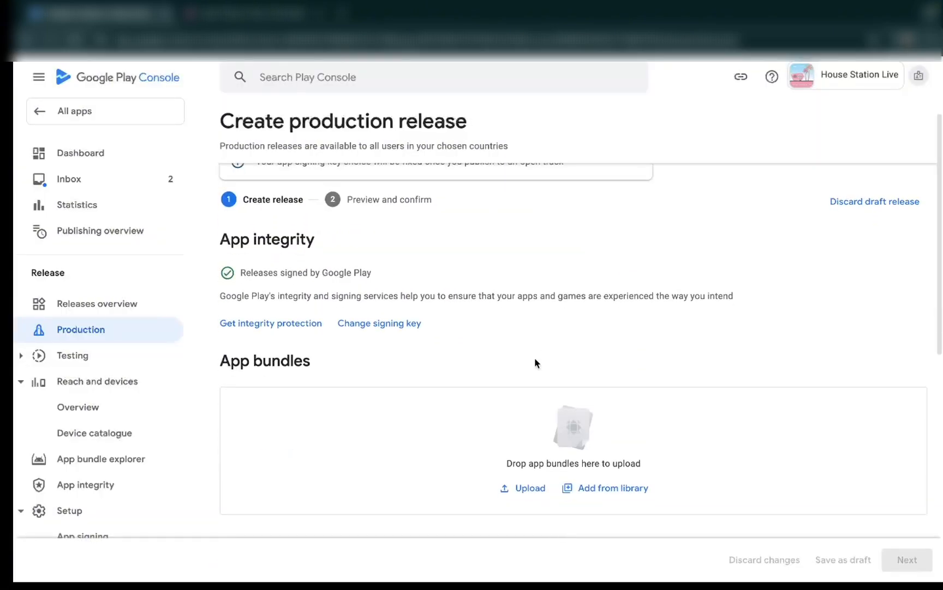
- Upload app-release.aab from the Goole Play Console Assets folder as the release's app bundle
{"action": "scroll", "coordinate": [535, 356], "scroll_direction": "down", "scroll_amount": 2}
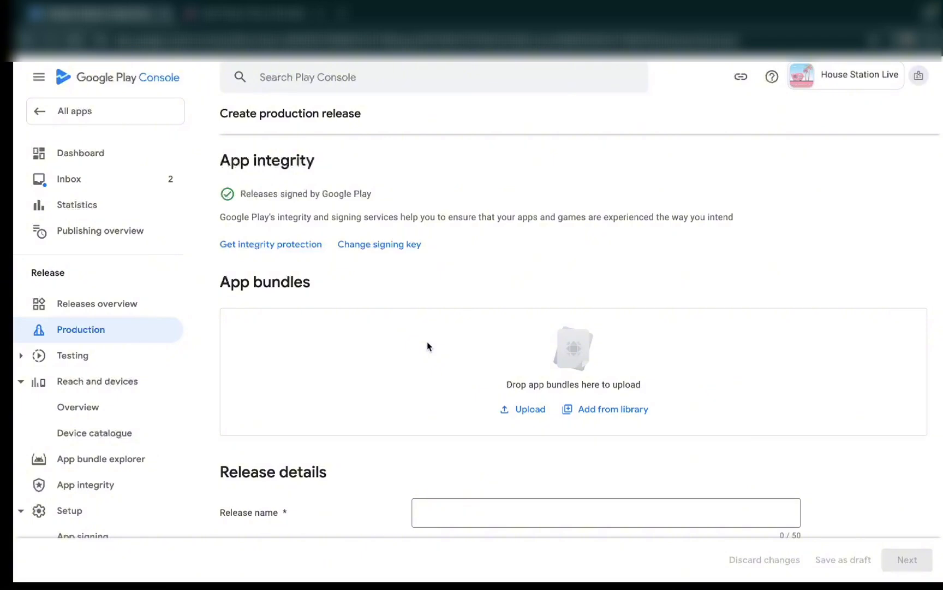
{"action": "left_click", "coordinate": [524, 411]}
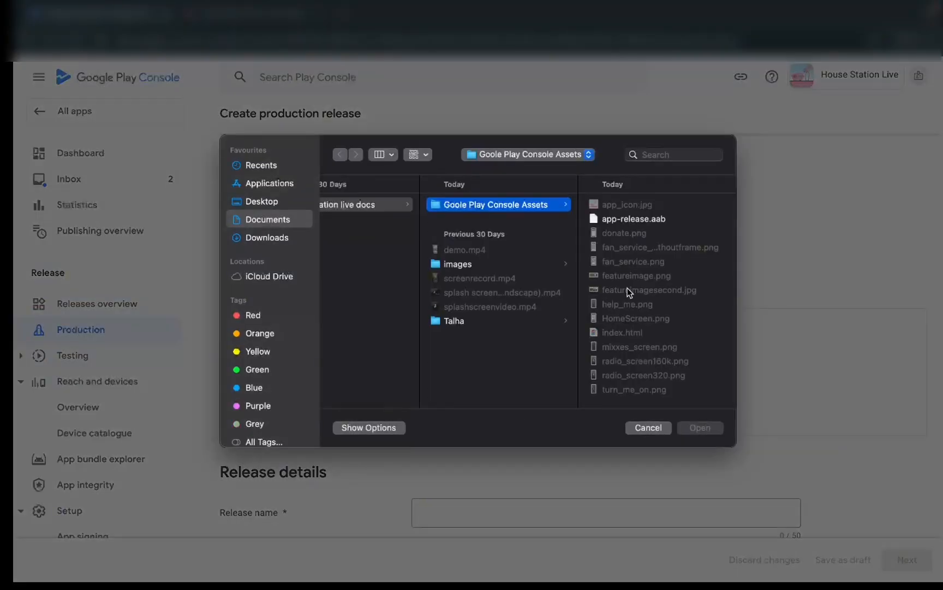
{"action": "left_click", "coordinate": [655, 218]}
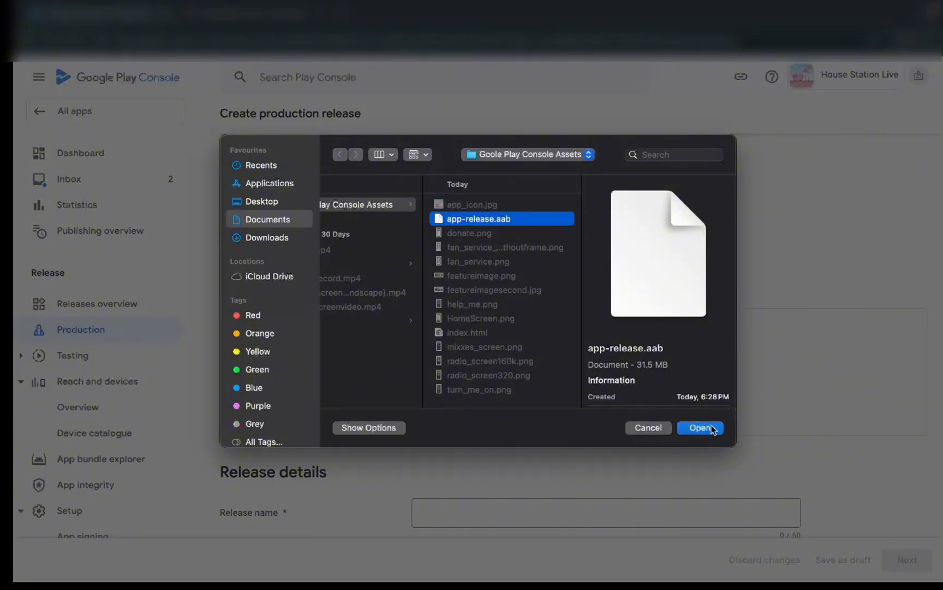
{"action": "left_click", "coordinate": [713, 430]}
- Replace the en-GB release notes placeholder with "An app with newly enhanced functionalities." and continue to the release preview
{"action": "scroll", "coordinate": [481, 426], "scroll_direction": "down", "scroll_amount": 5}
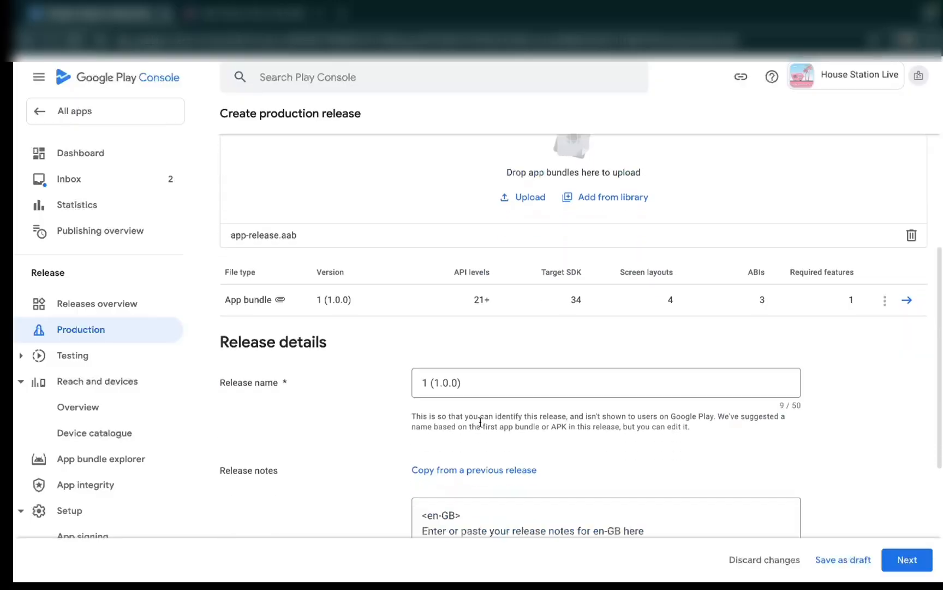
{"action": "scroll", "coordinate": [481, 422], "scroll_direction": "down", "scroll_amount": 3}
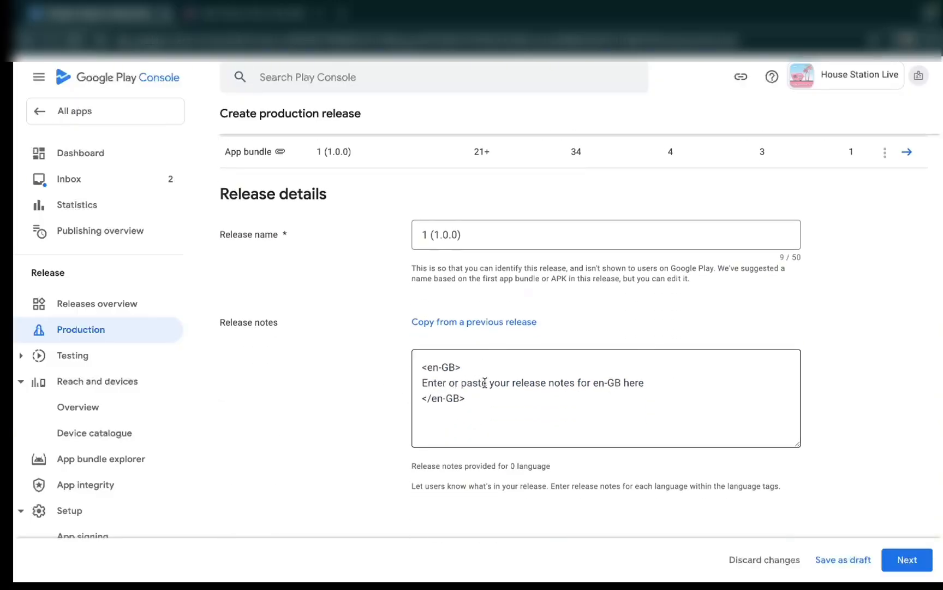
{"action": "left_click_drag", "start_coordinate": [649, 383], "coordinate": [424, 381]}
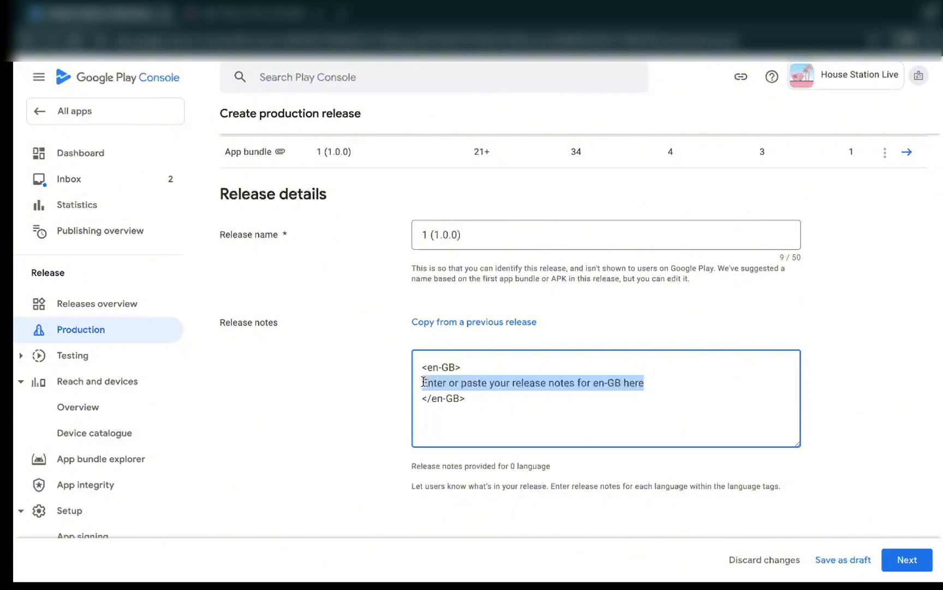
{"action": "key", "text": "BackSpace"}
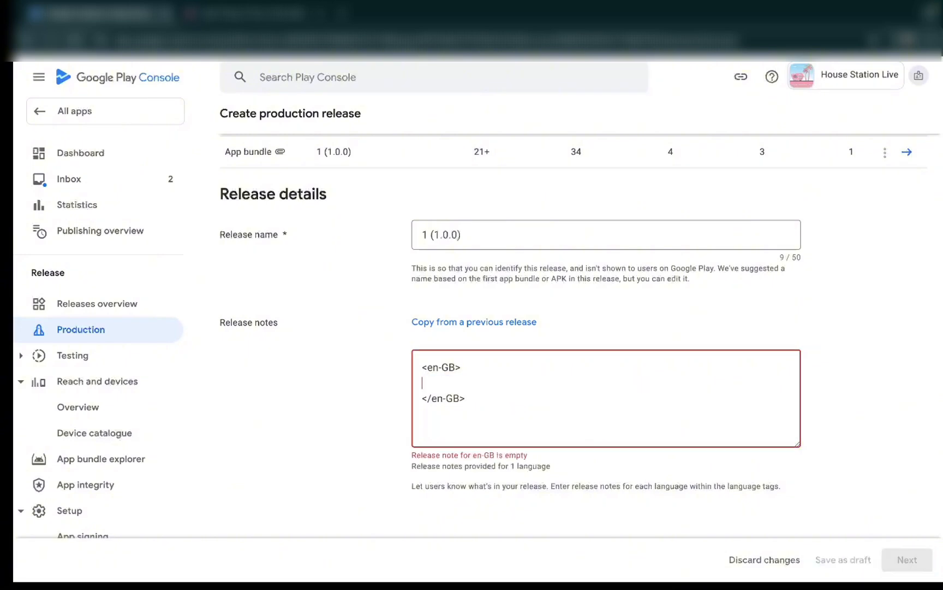
{"action": "type", "text": "An app with newly enhanced functionalities."}
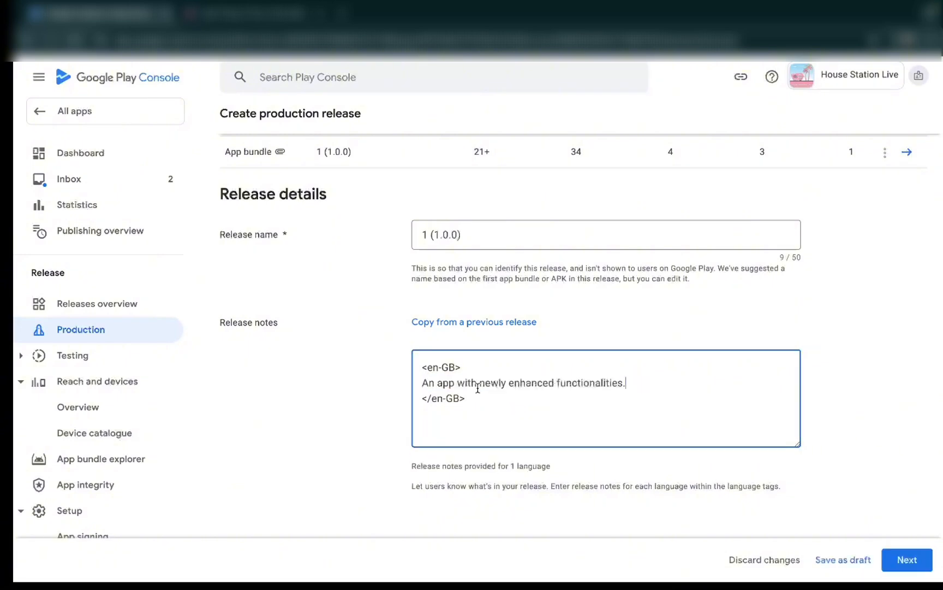
{"action": "scroll", "coordinate": [581, 452], "scroll_direction": "down", "scroll_amount": 2}
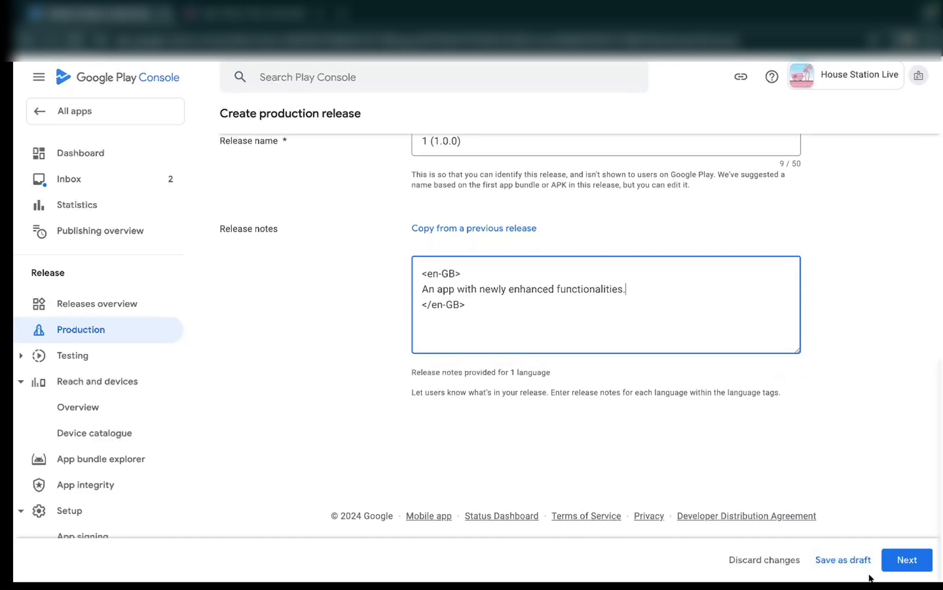
{"action": "left_click", "coordinate": [900, 561]}
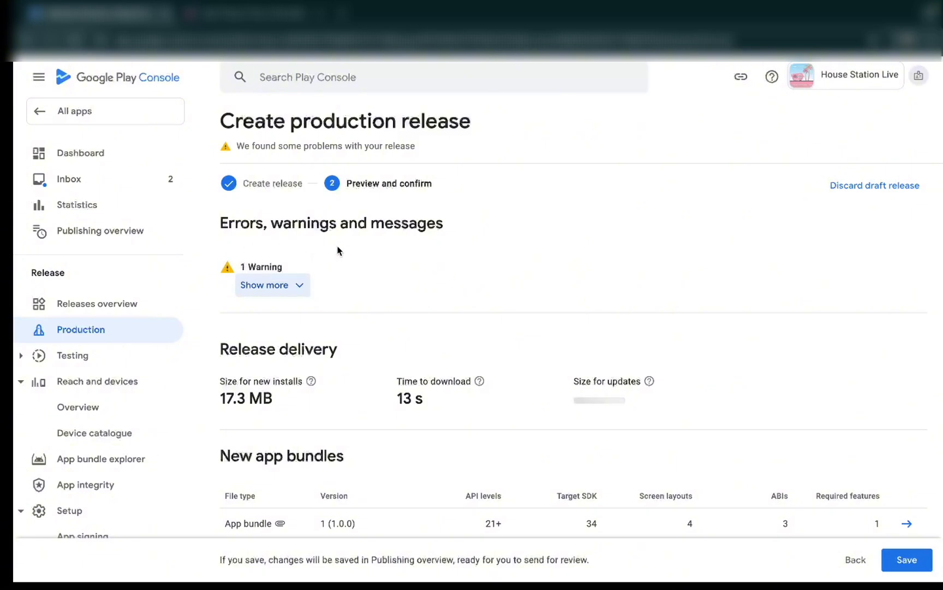
- Check the release warning and preview details, save the production release and go to the Publishing overview
{"action": "left_click", "coordinate": [298, 294]}
{"action": "scroll", "coordinate": [499, 410], "scroll_direction": "down", "scroll_amount": 5}
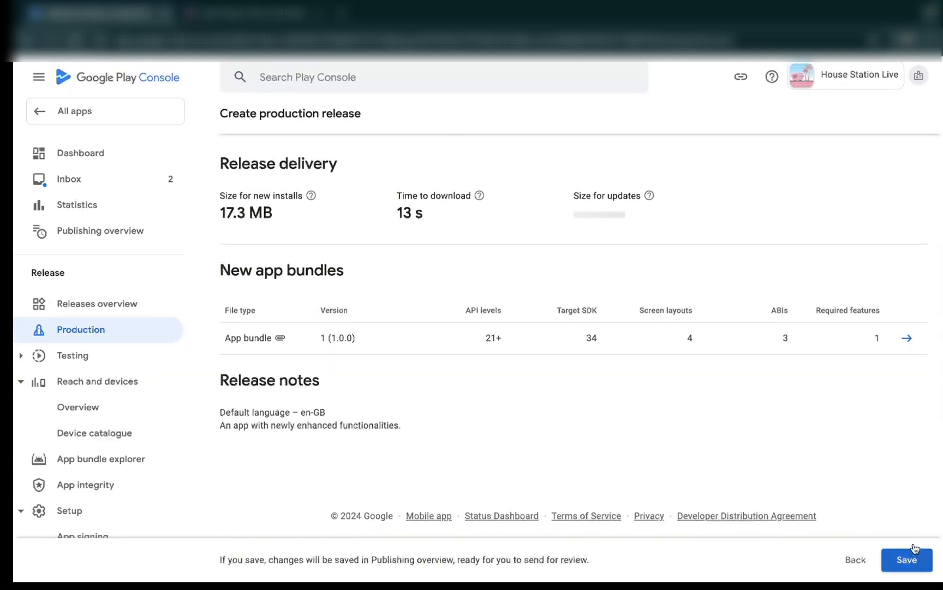
{"action": "left_click", "coordinate": [904, 559]}
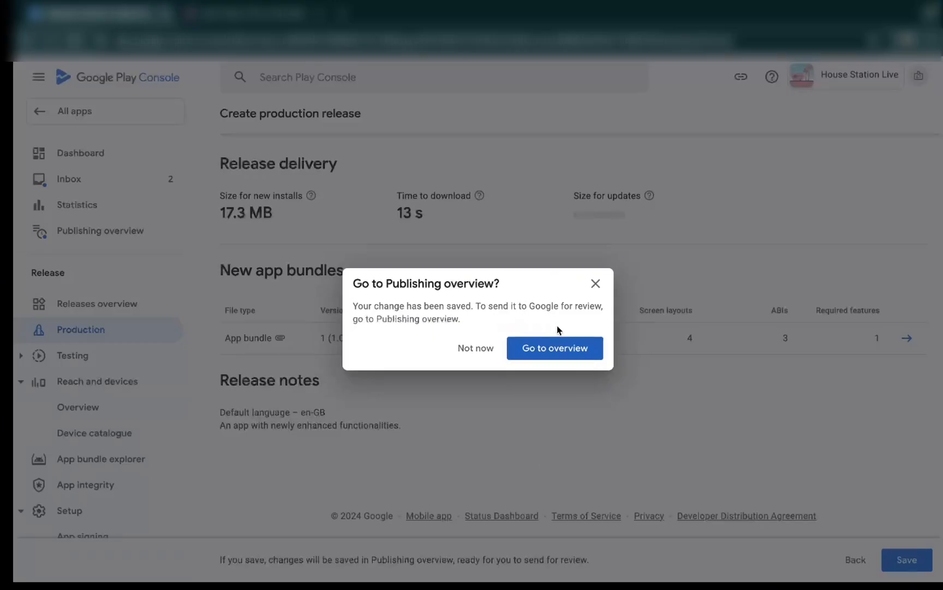
{"action": "left_click", "coordinate": [557, 349]}
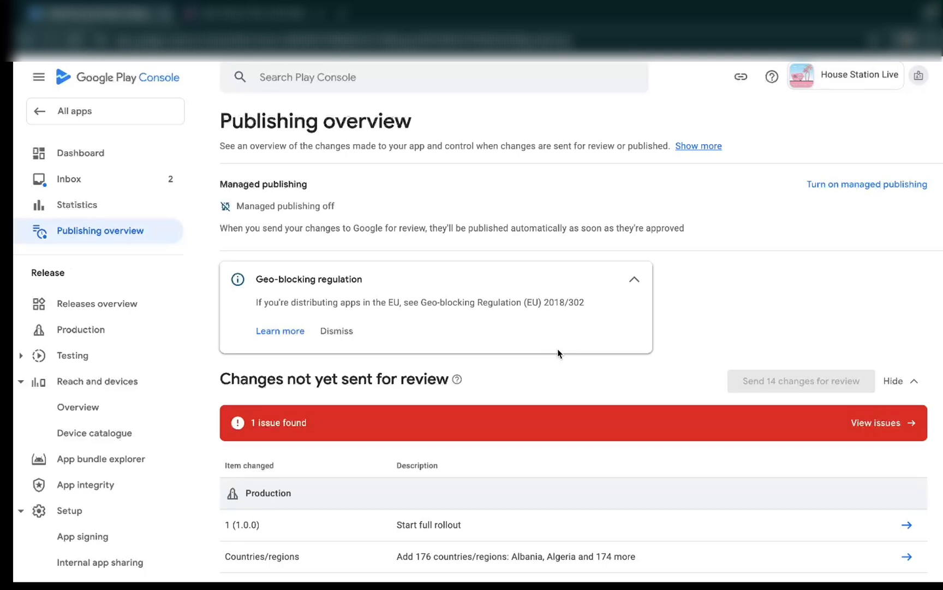
- Open the issue blocking the review, complete the advertising ID declaration with the answer No and save it
{"action": "left_click", "coordinate": [880, 427]}
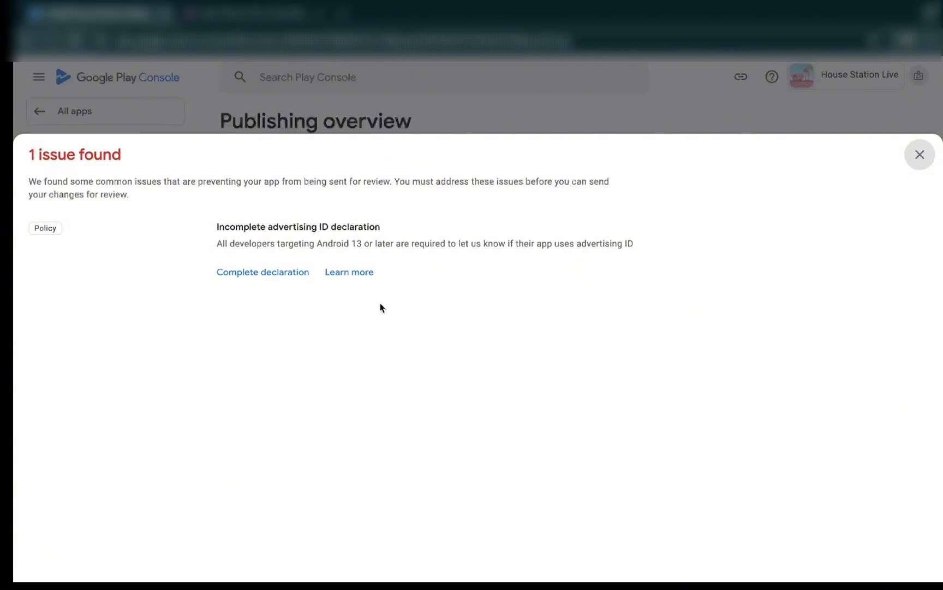
{"action": "left_click", "coordinate": [275, 276]}
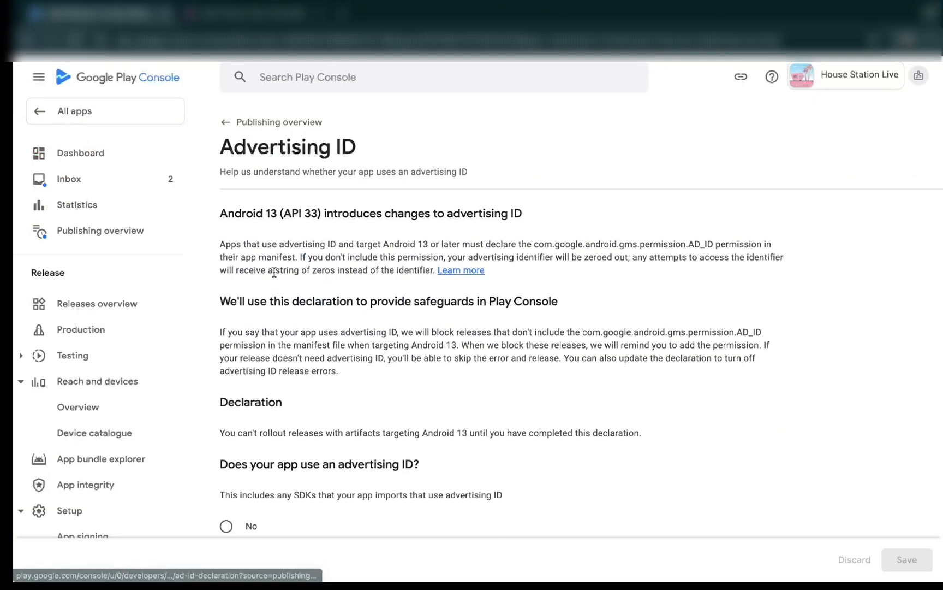
{"action": "scroll", "coordinate": [441, 383], "scroll_direction": "down", "scroll_amount": 1}
{"action": "scroll", "coordinate": [441, 382], "scroll_direction": "down", "scroll_amount": 1}
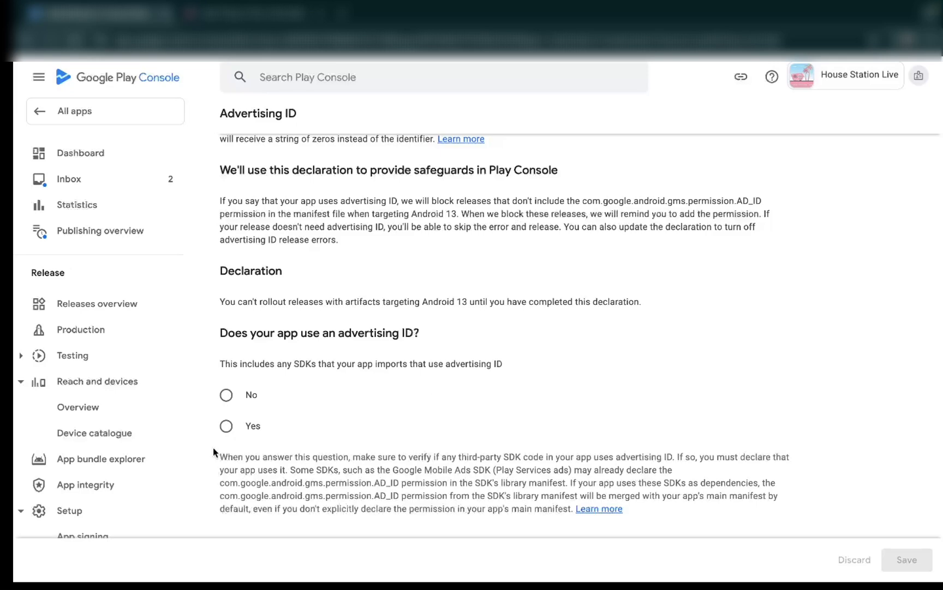
{"action": "left_click", "coordinate": [226, 397]}
{"action": "left_click", "coordinate": [906, 553]}
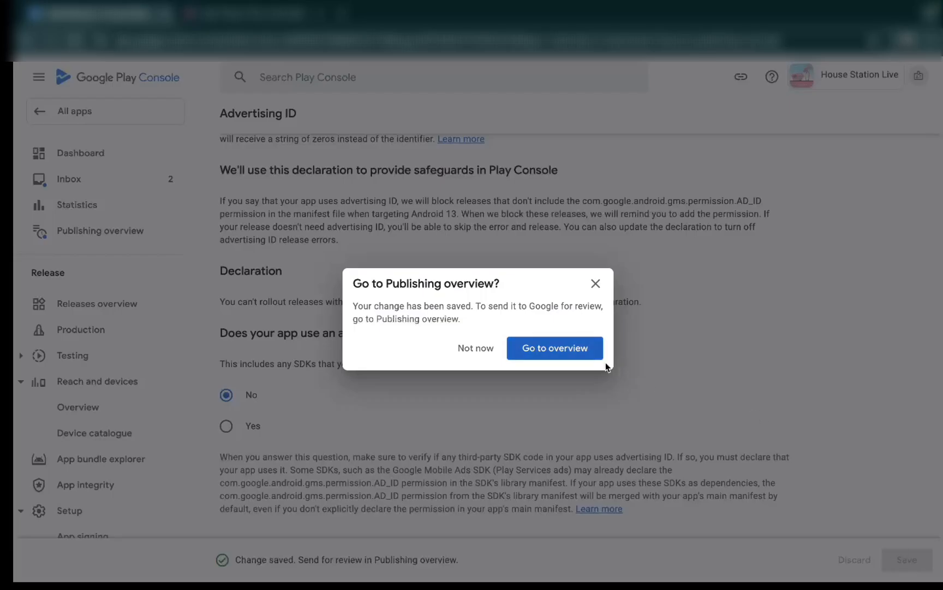
- Return to the Publishing overview and send the 14 pending changes to Google for review
{"action": "left_click", "coordinate": [577, 349]}
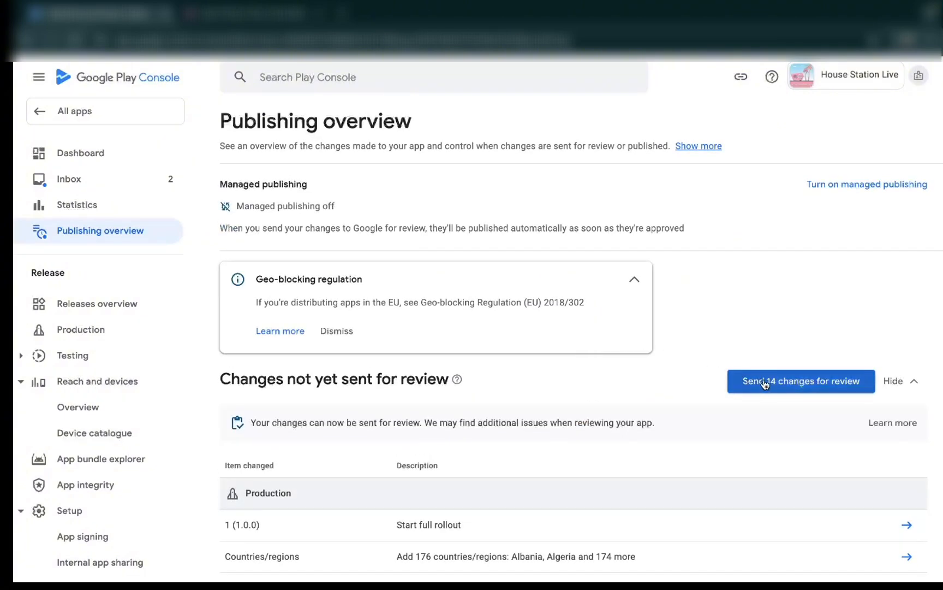
{"action": "left_click", "coordinate": [815, 383]}
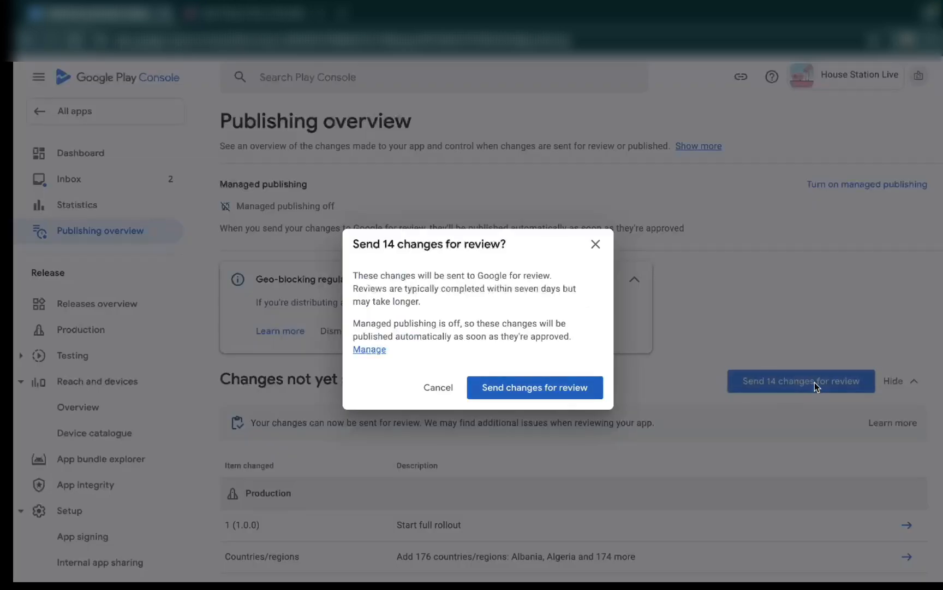
{"action": "left_click", "coordinate": [536, 389]}
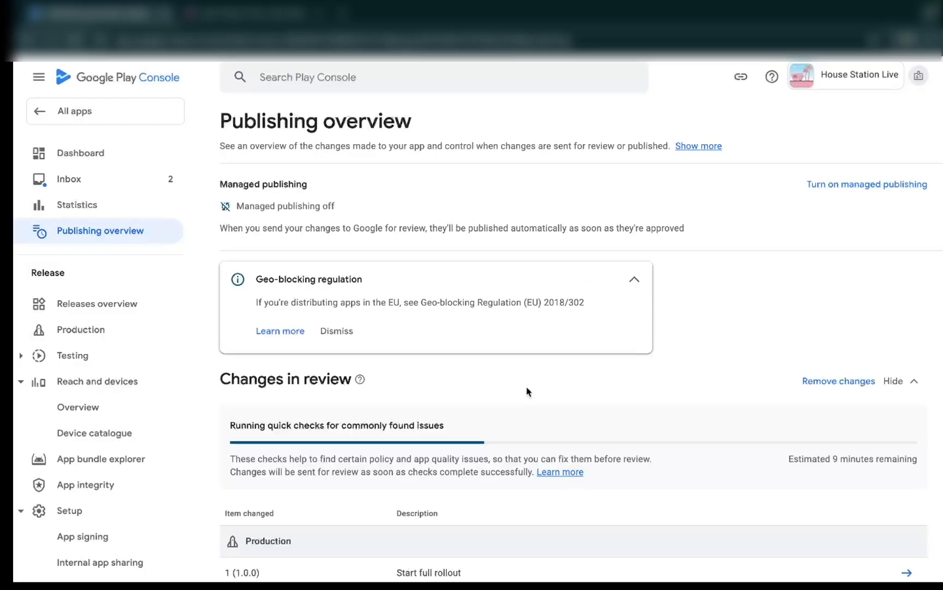